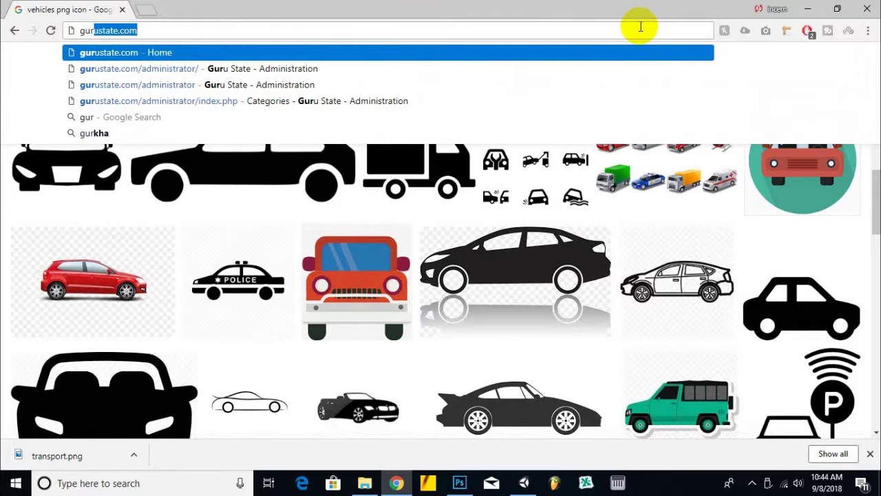
- Sign in to the gurustate.com administrator backend and open the public Guru State site in a new tab
key(Down)
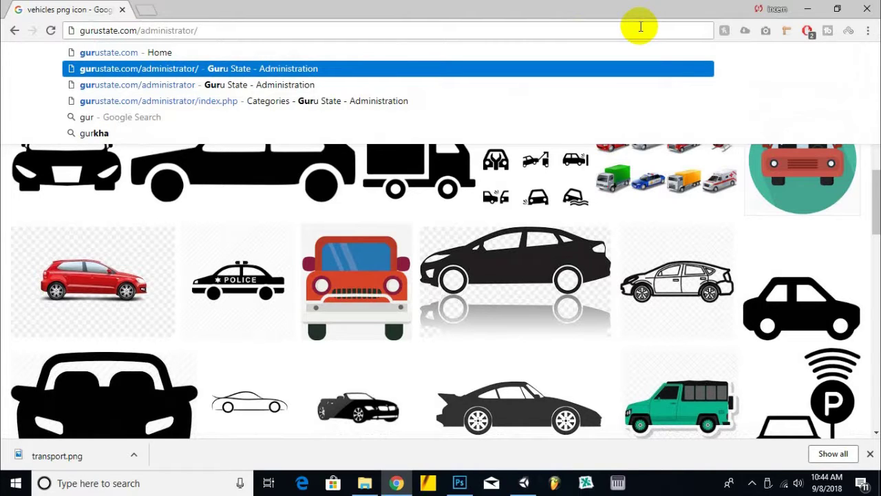
key(Return)
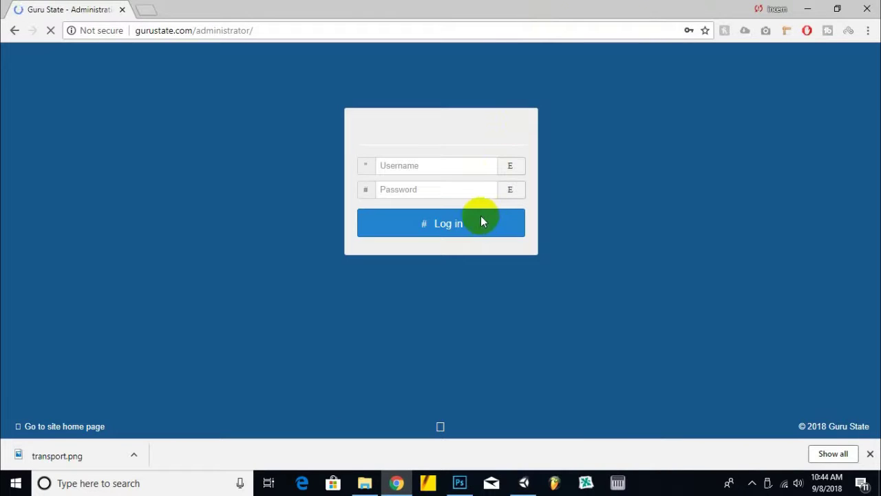
click(509, 219)
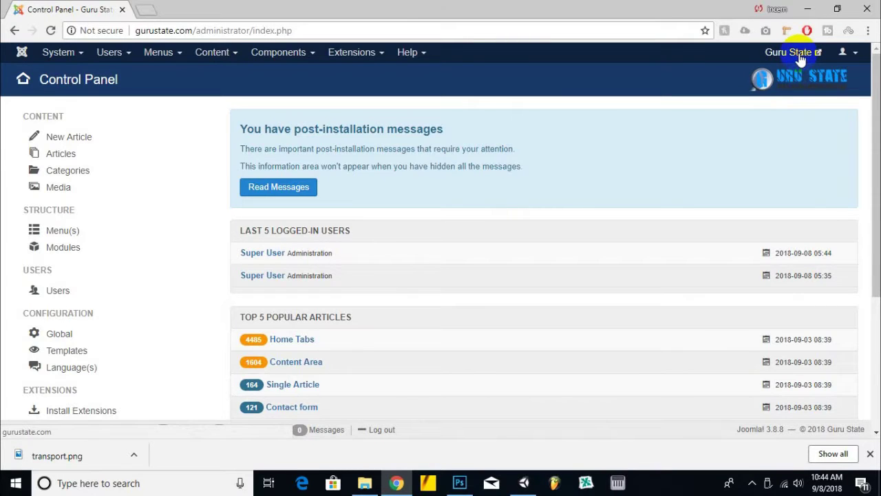
click(798, 55)
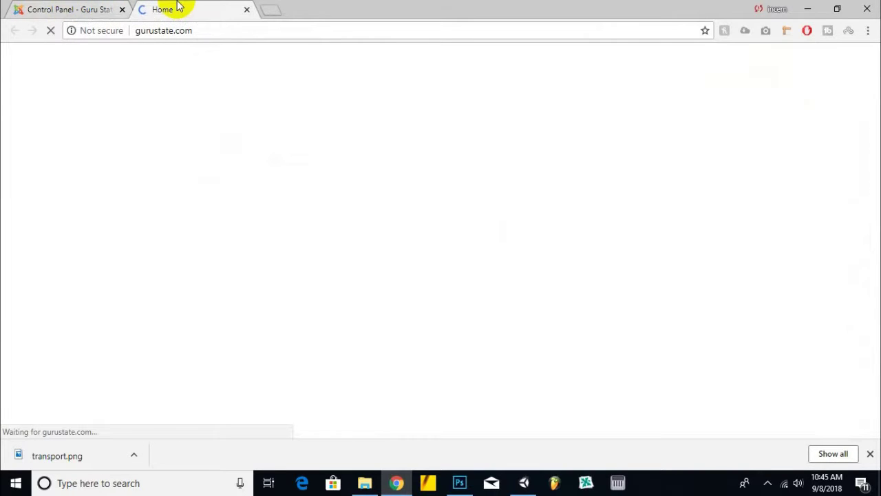
- Scroll through the home page's Explore Adverts section and Popular Categories cards, Antiques to Services
click(79, 7)
right_click(357, 3)
click(196, 7)
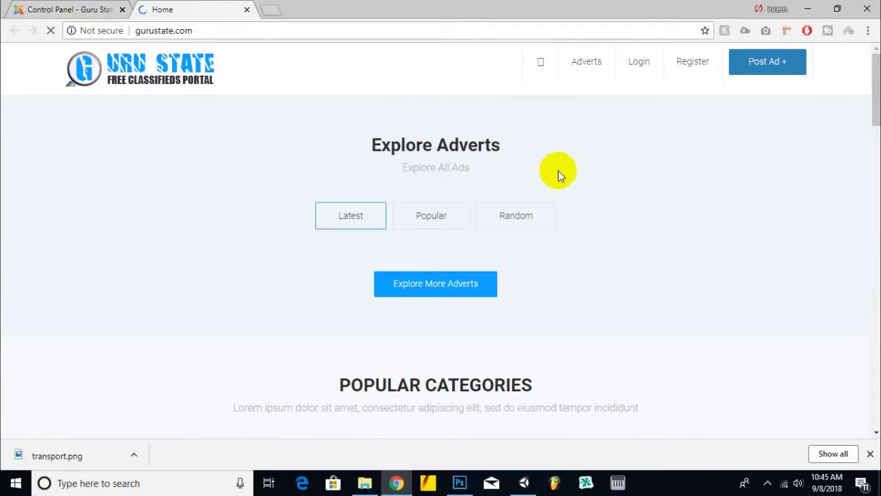
scroll(508, 176, down, 1)
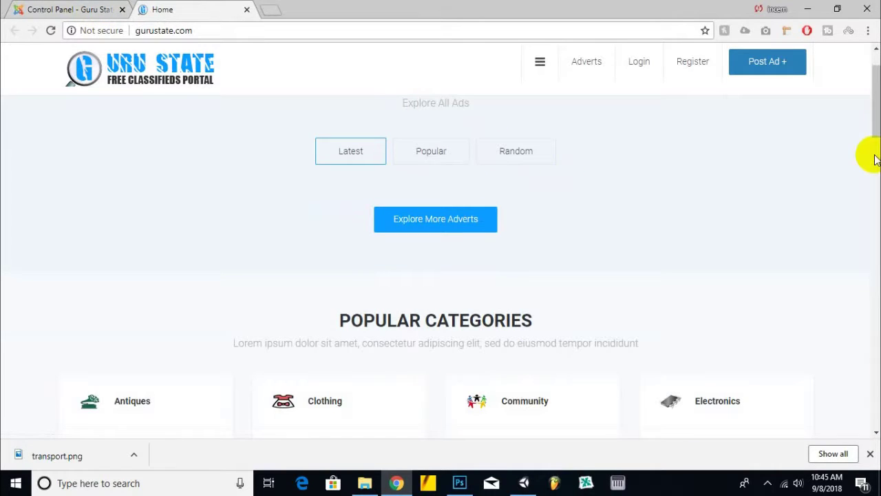
scroll(327, 124, up, 1)
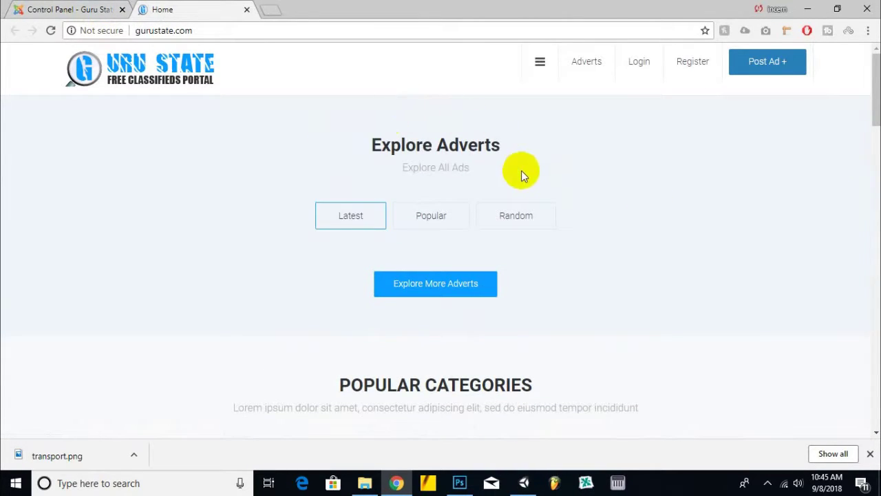
scroll(521, 173, down, 4)
scroll(523, 171, down, 1)
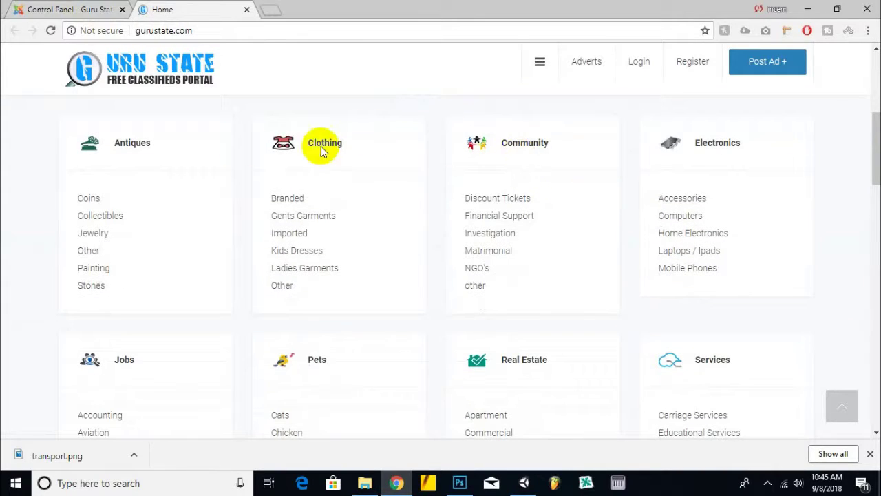
scroll(750, 162, down, 3)
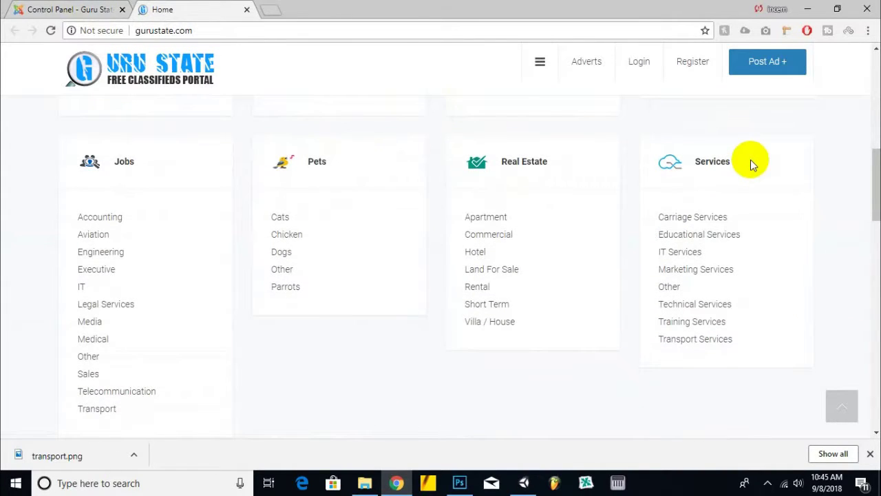
scroll(751, 160, down, 5)
scroll(751, 160, up, 3)
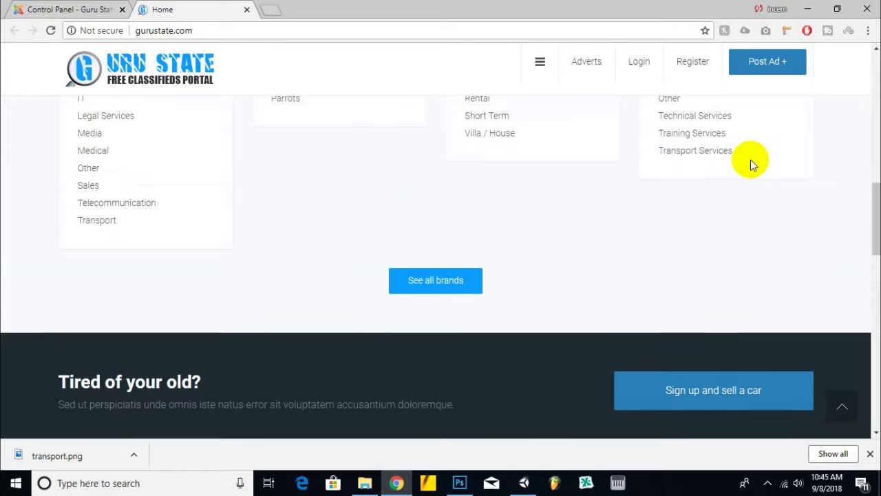
scroll(751, 160, up, 3)
scroll(750, 163, up, 4)
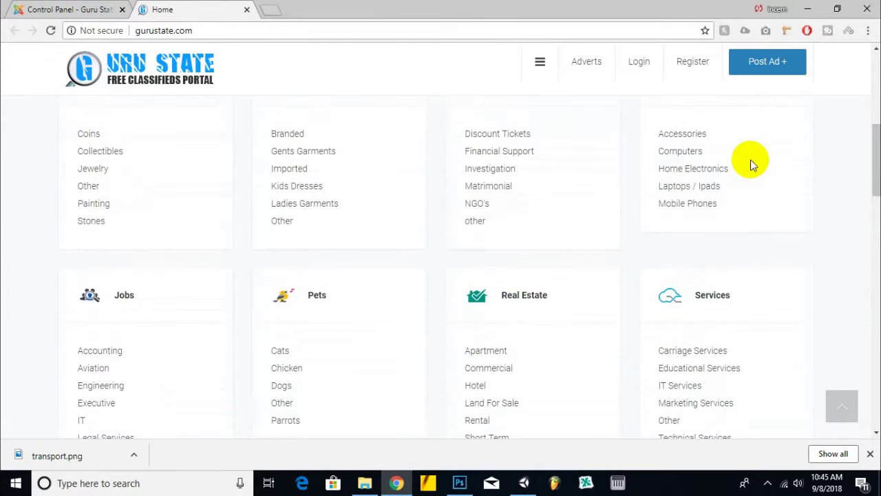
scroll(753, 149, down, 1)
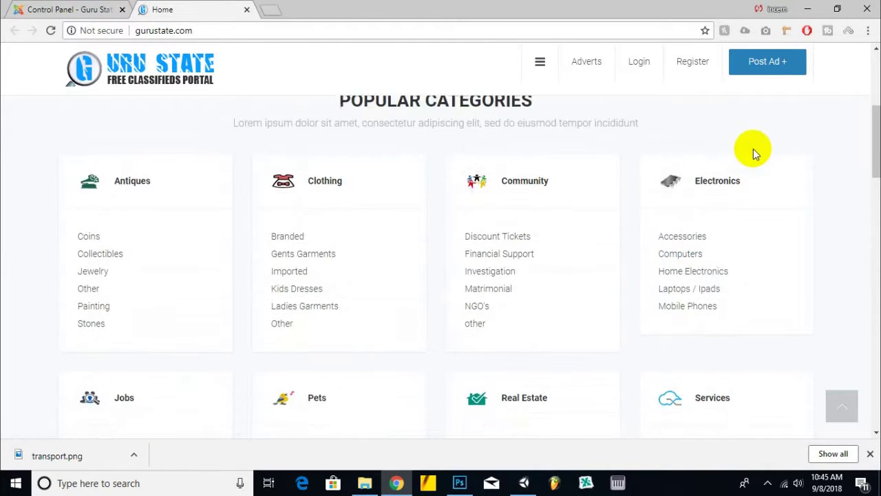
scroll(744, 148, down, 1)
scroll(743, 151, up, 1)
scroll(767, 151, down, 4)
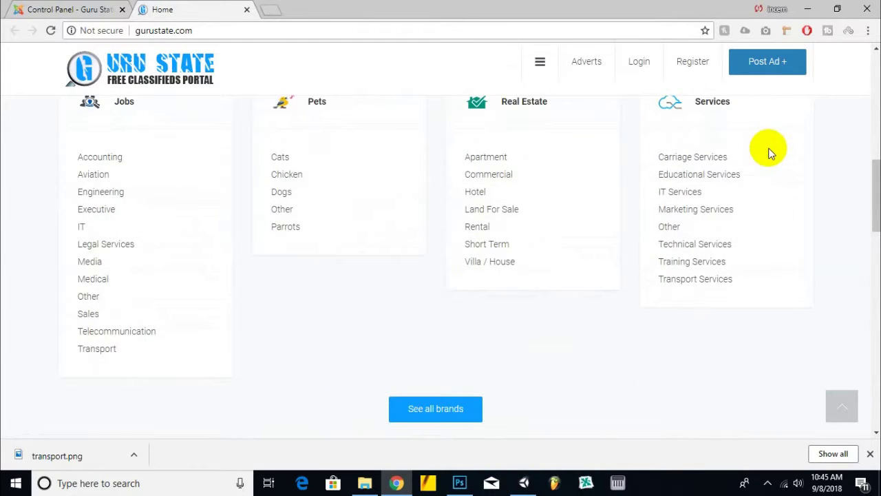
scroll(767, 149, down, 3)
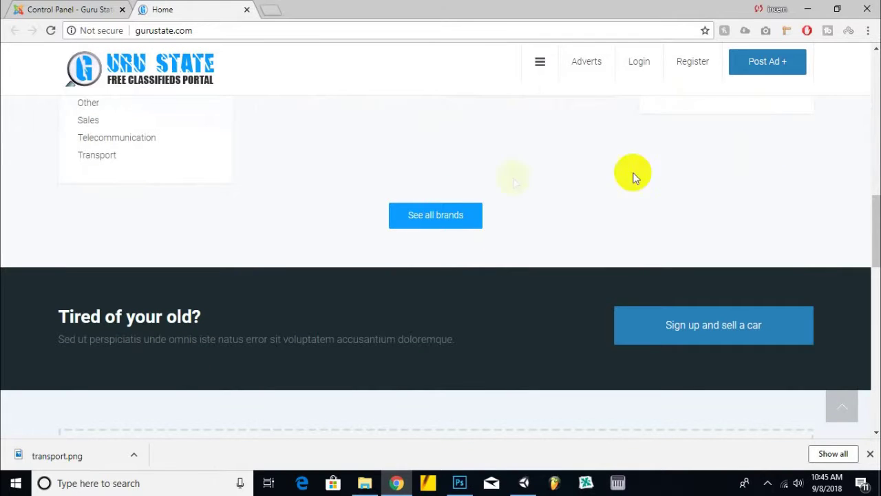
scroll(312, 192, up, 4)
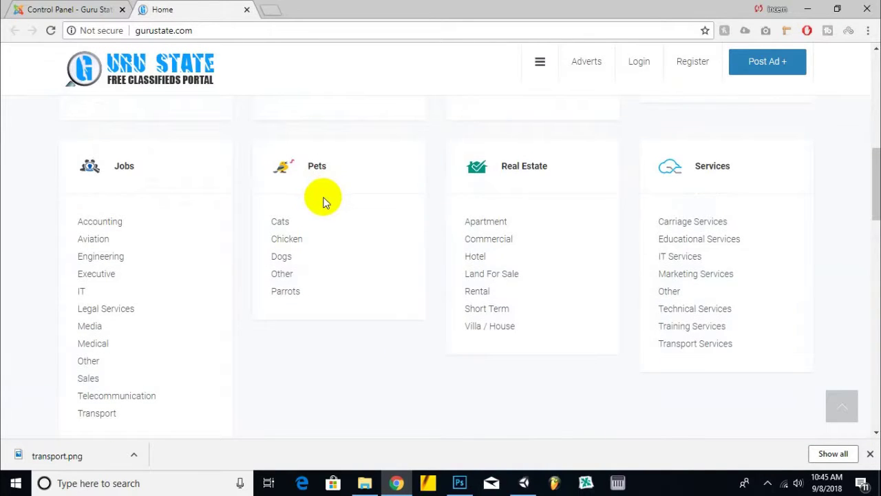
scroll(330, 197, up, 4)
scroll(344, 191, down, 2)
scroll(346, 191, up, 3)
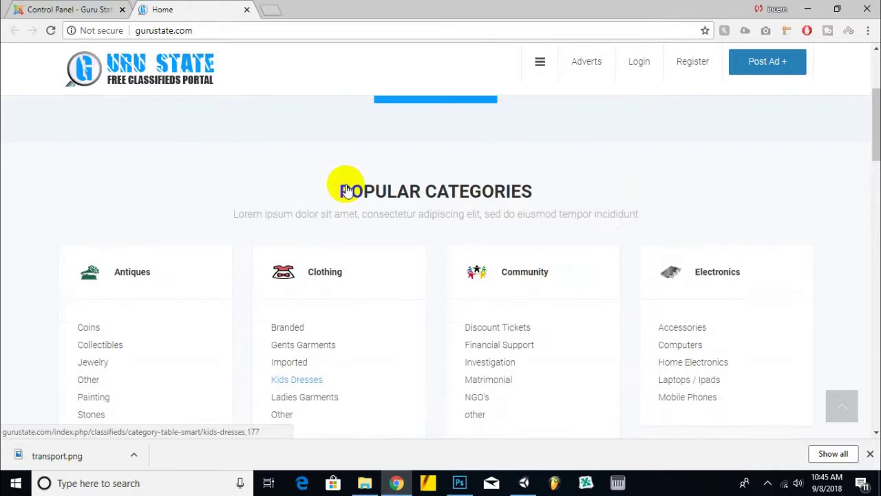
- Go to Components > DJ-Classifieds in the administrator tab
click(107, 8)
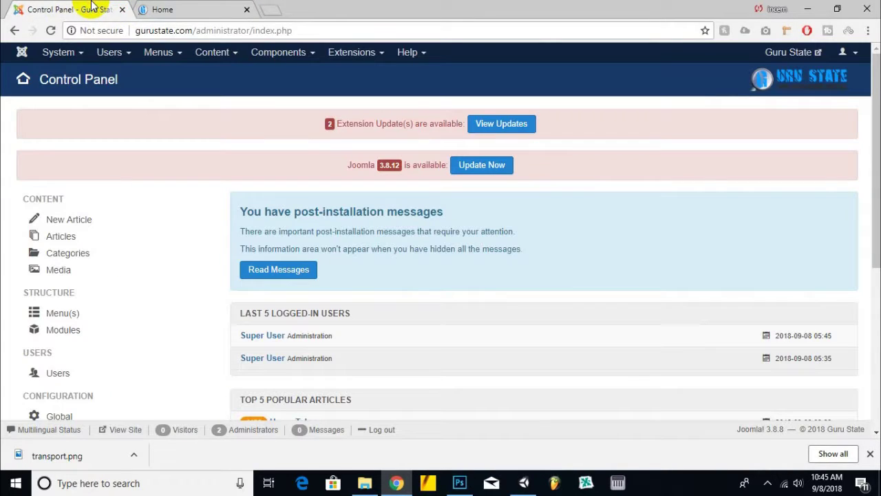
click(295, 53)
click(327, 106)
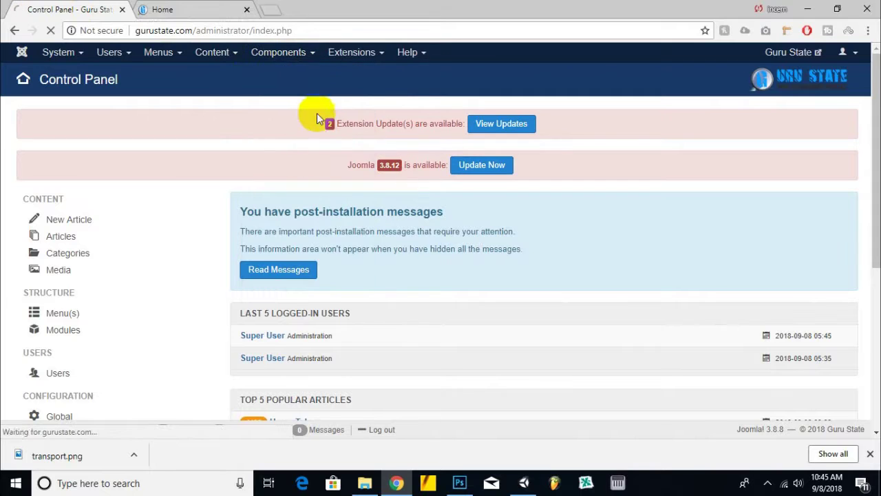
- Save the home page's Antiques category icon as 131_antiques_ths.png
click(197, 8)
right_click(91, 274)
click(135, 156)
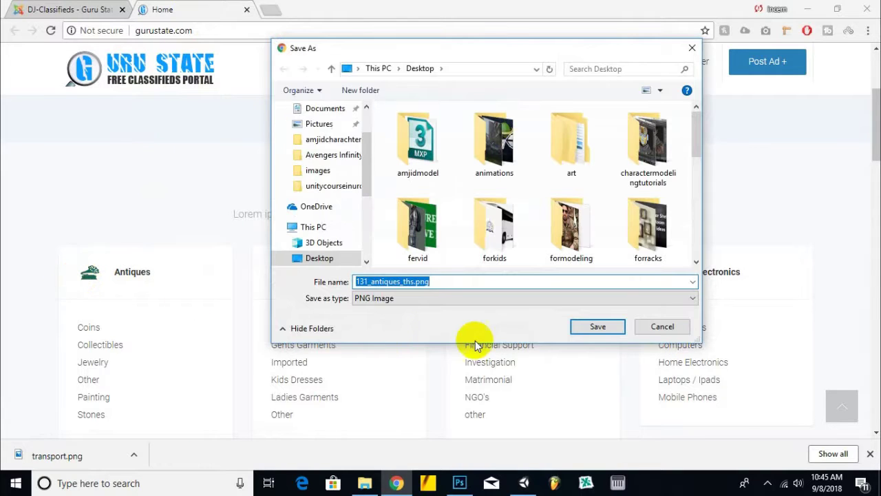
click(612, 328)
key(alt+Tab)
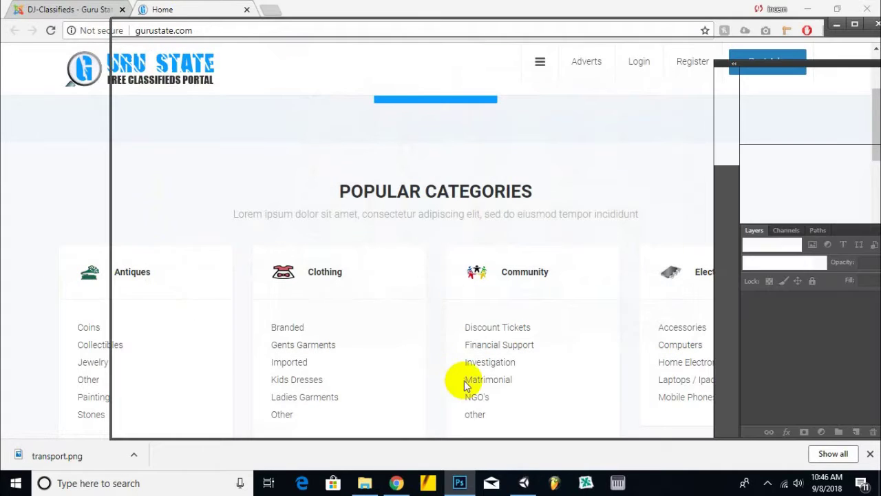
key(alt+Tab)
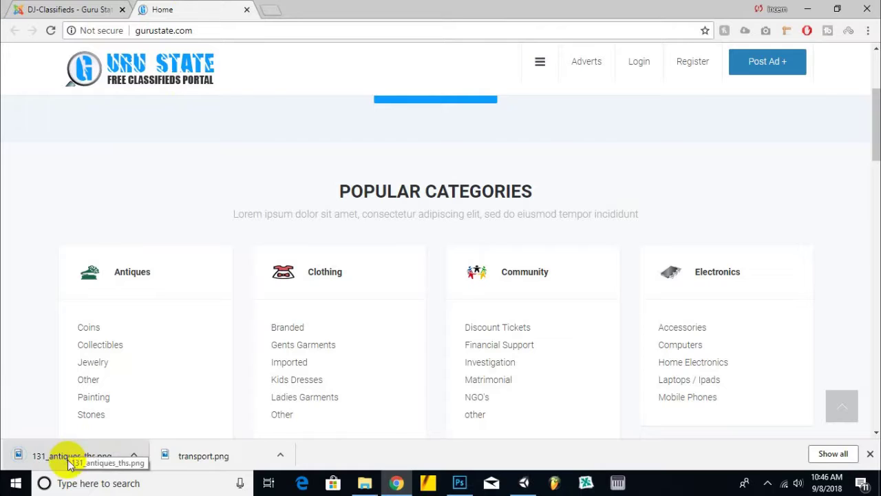
- Open 131_antiques_ths.png in Photoshop and place transport.png over it at 5.62% scale
click(459, 483)
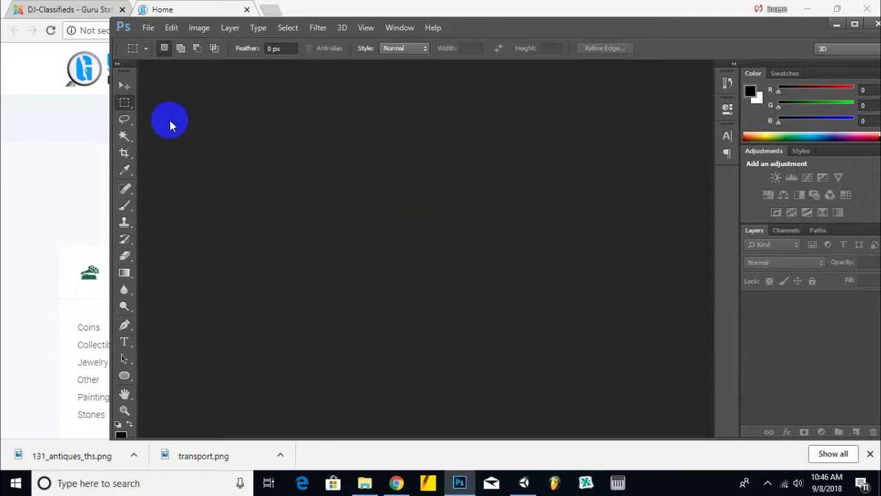
click(124, 86)
click(83, 464)
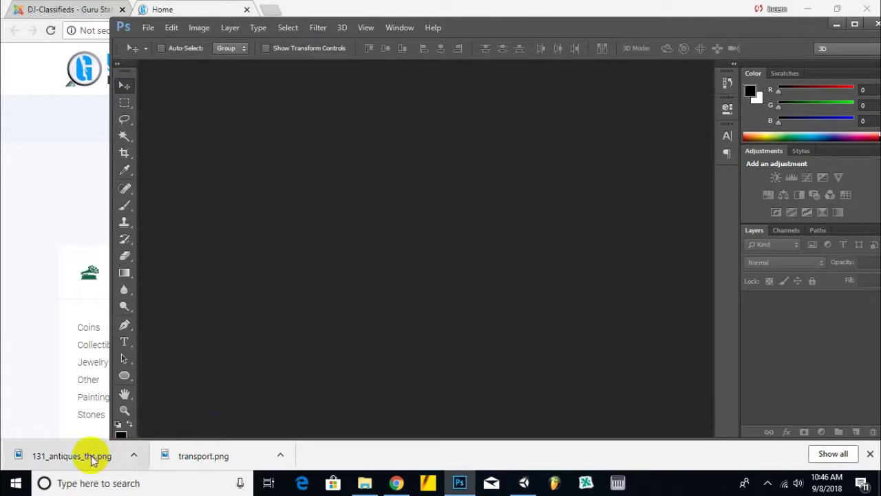
drag(83, 465, 355, 258)
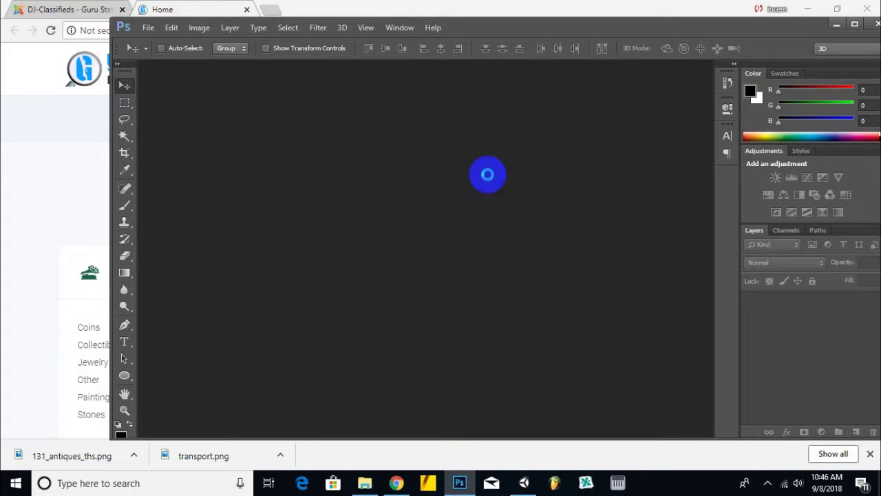
drag(488, 174, 482, 174)
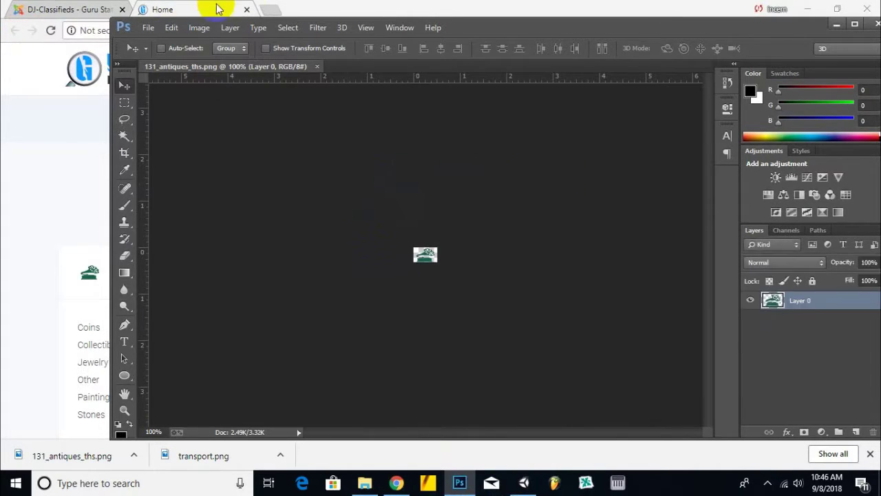
drag(200, 456, 421, 255)
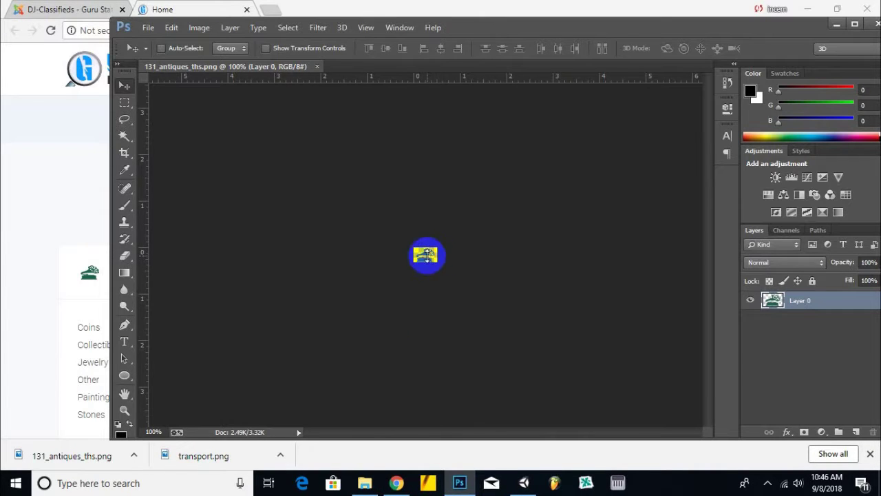
- Commit the transport image placement and delete the antiques plant Layer 0
click(429, 285)
scroll(427, 262, up, 8)
click(843, 322)
key(Delete)
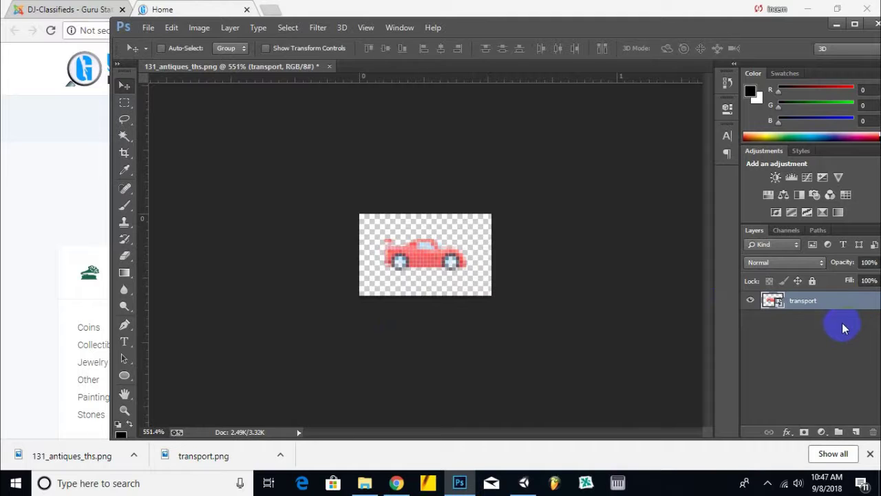
- Enlarge, reposition and stretch the red car to fill the icon canvas, then open Save As
key(ctrl+t)
drag(468, 192, 510, 197)
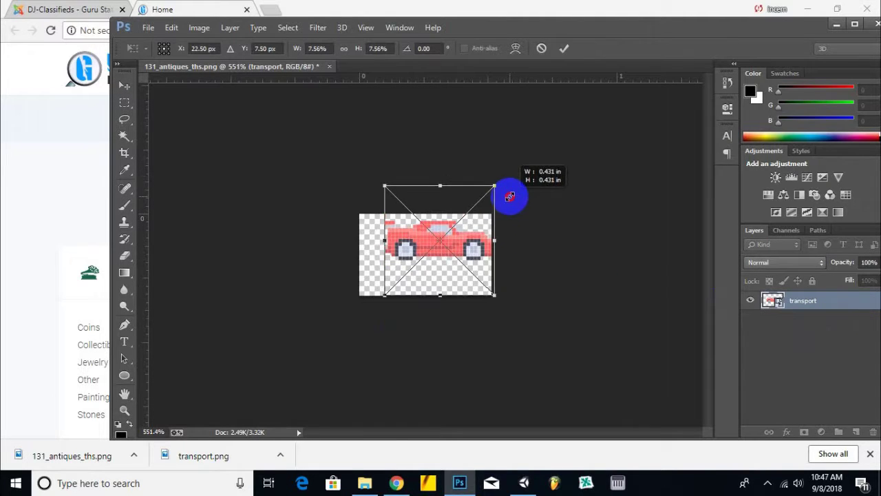
drag(384, 296, 370, 309)
drag(398, 242, 392, 251)
drag(421, 192, 420, 182)
drag(424, 318, 425, 335)
key(Return)
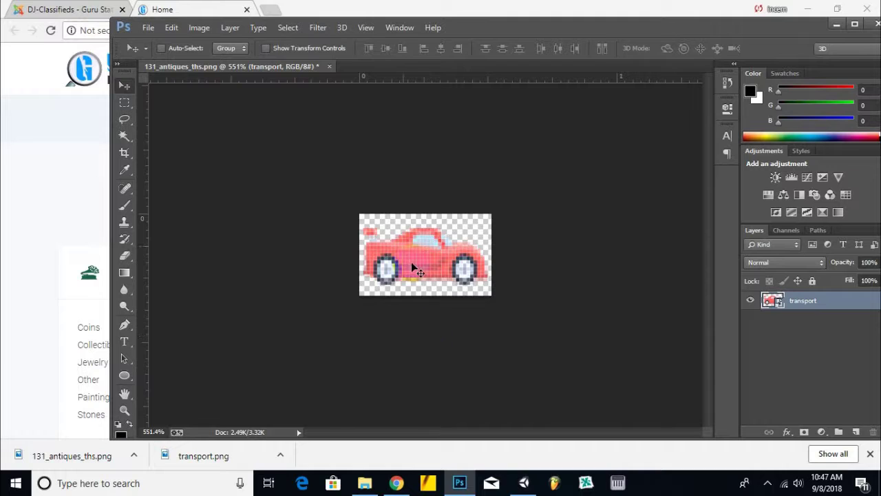
click(148, 27)
click(238, 145)
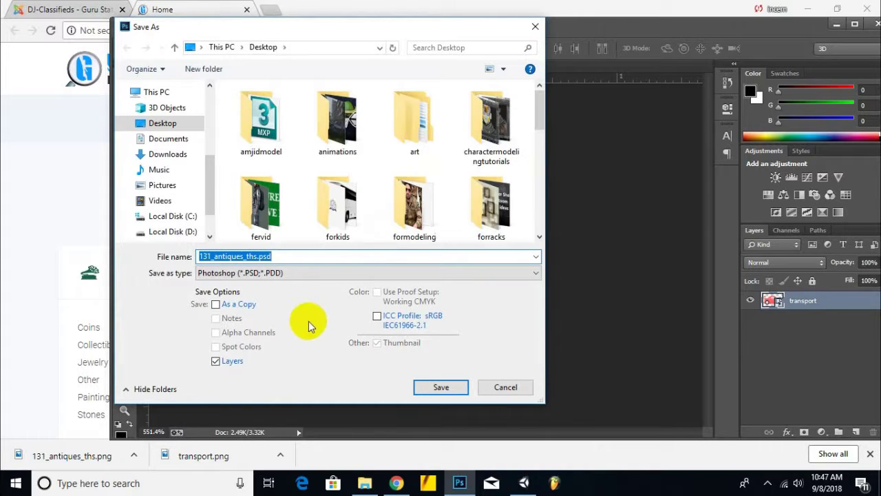
- Save the car icon as PNG named vehicleicon and type 'travel icon' in a new browser tab
click(194, 272)
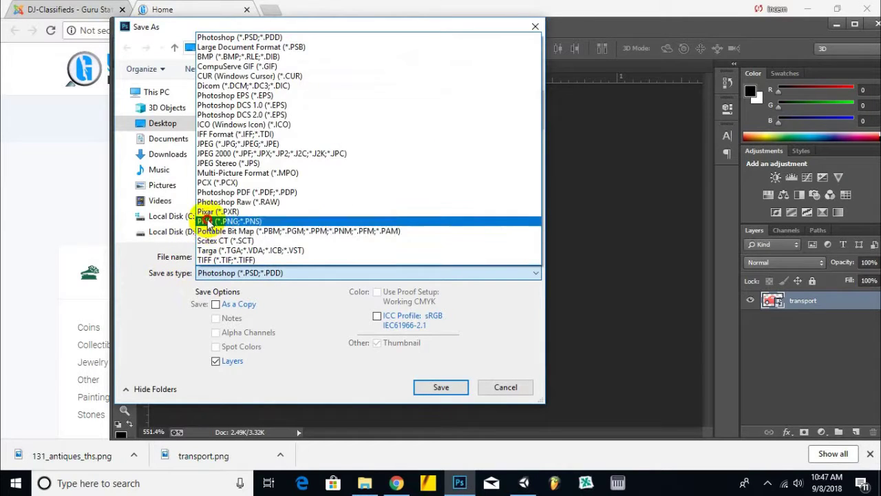
click(230, 221)
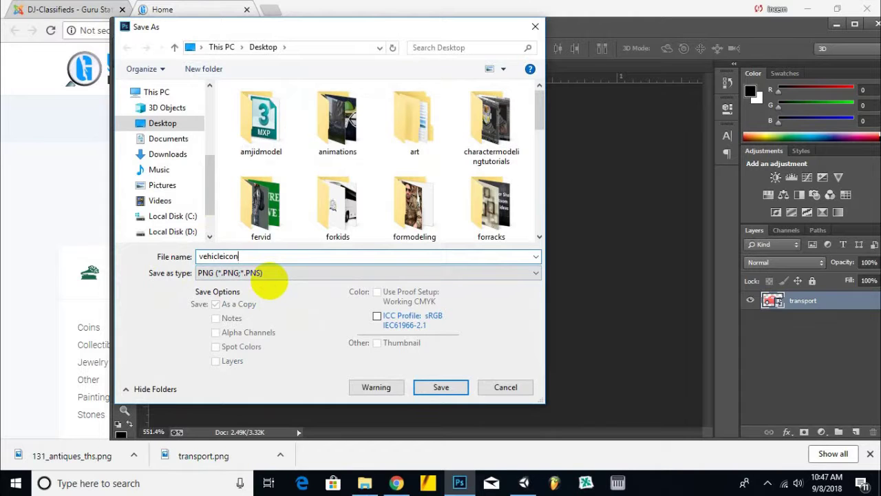
key(Return)
click(454, 147)
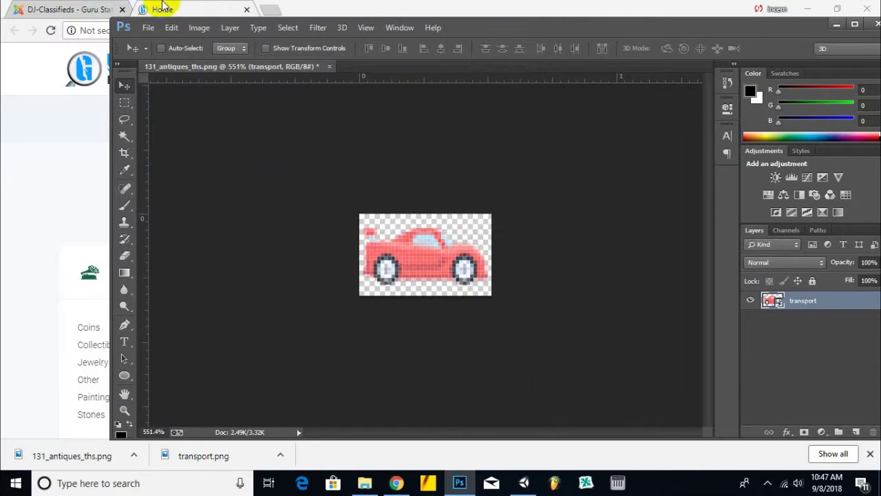
click(272, 9)
text(travel icon)
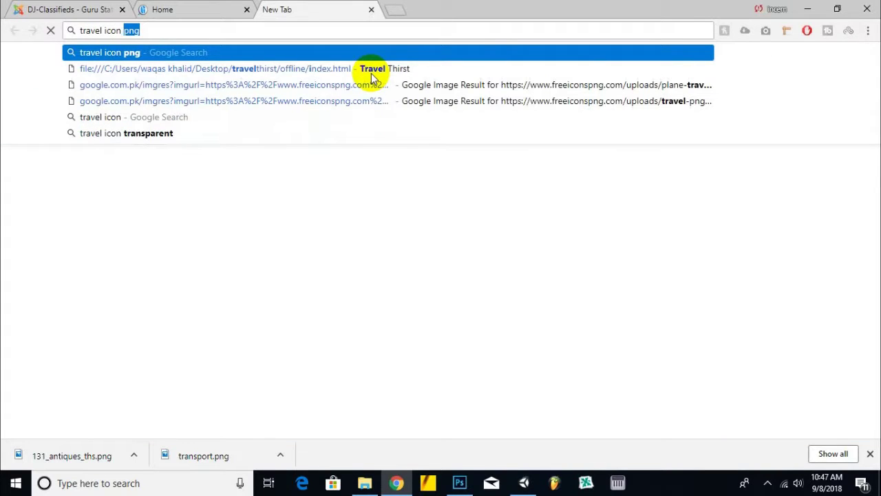
- Run the 'travel icon png' search and show the image results
key(Return)
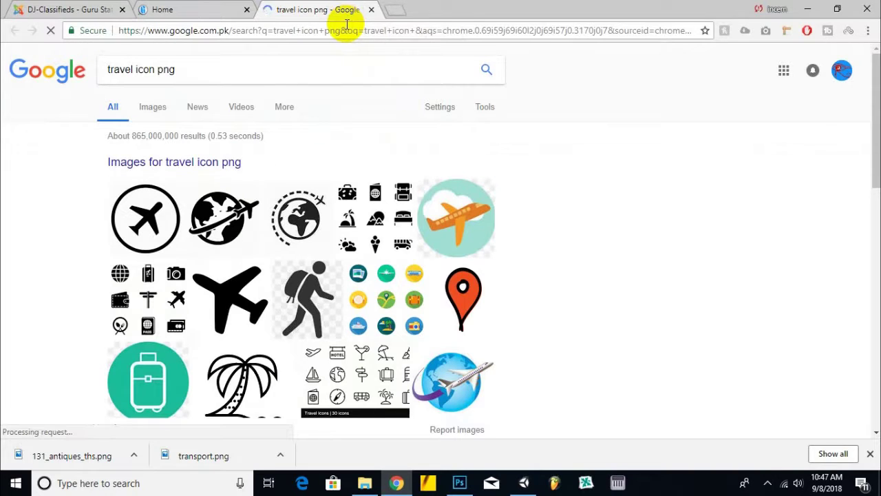
click(209, 164)
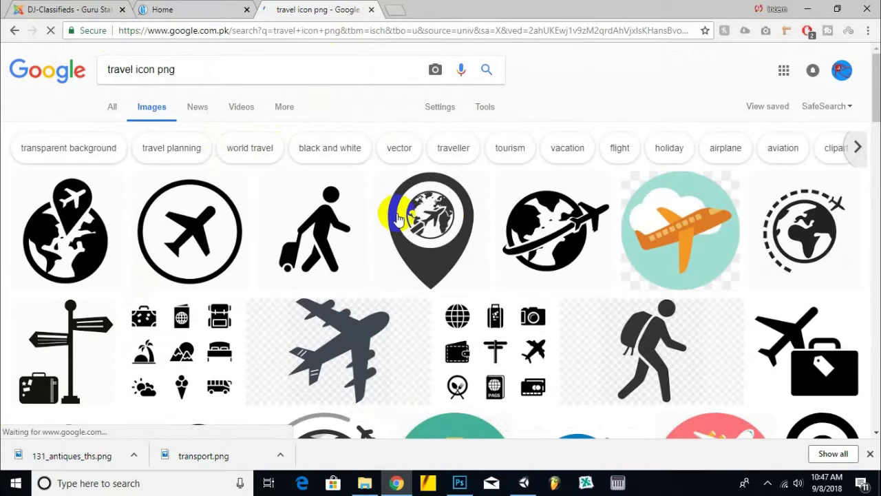
scroll(393, 211, down, 2)
scroll(375, 231, down, 2)
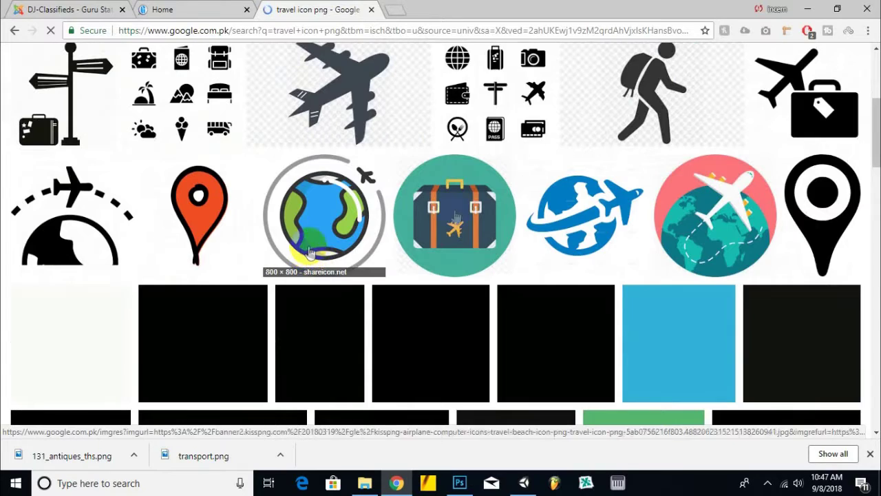
- Open the globe-airplane, globe-with-road and blue traveller results in new tabs
right_click(585, 172)
click(599, 191)
scroll(404, 193, down, 4)
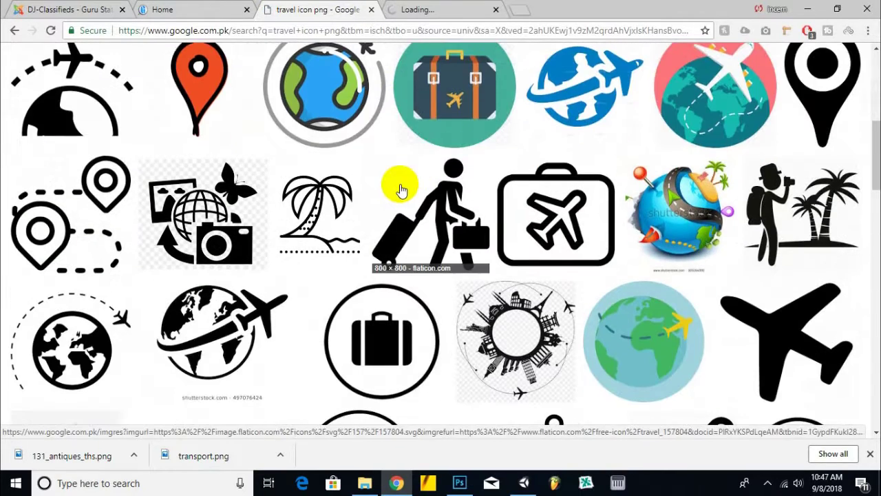
scroll(649, 238, up, 2)
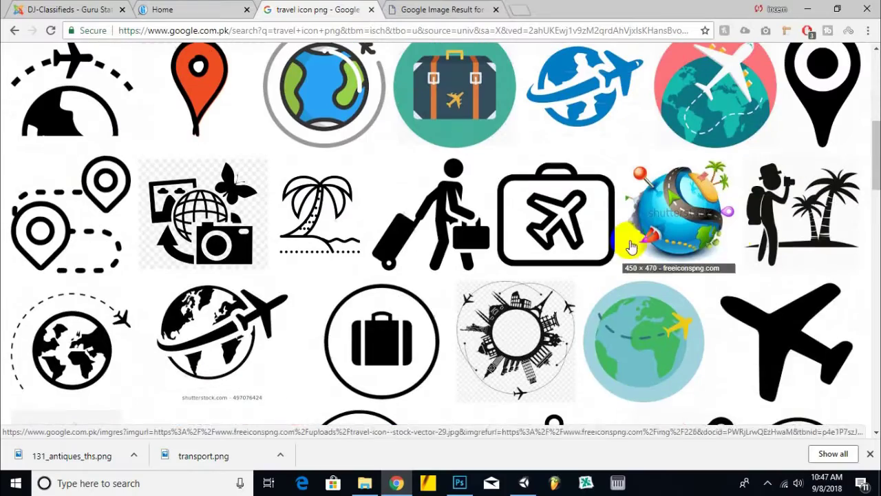
right_click(682, 213)
click(716, 228)
scroll(523, 238, down, 7)
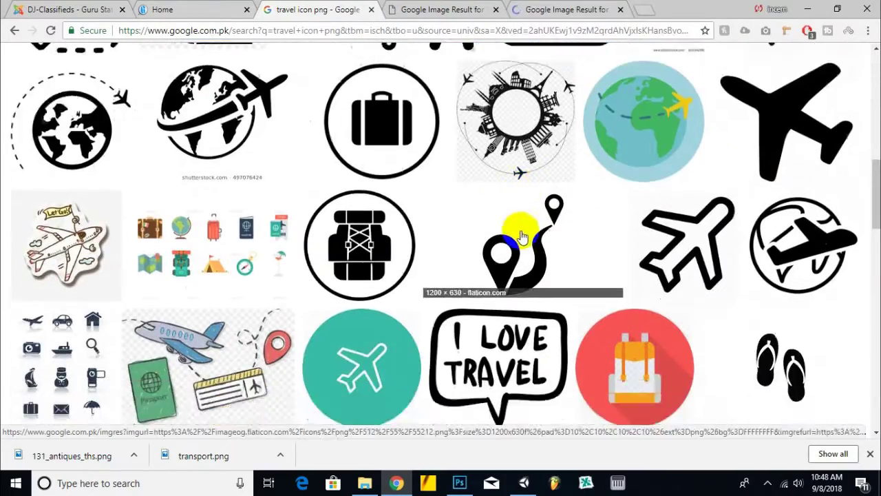
scroll(455, 220, up, 1)
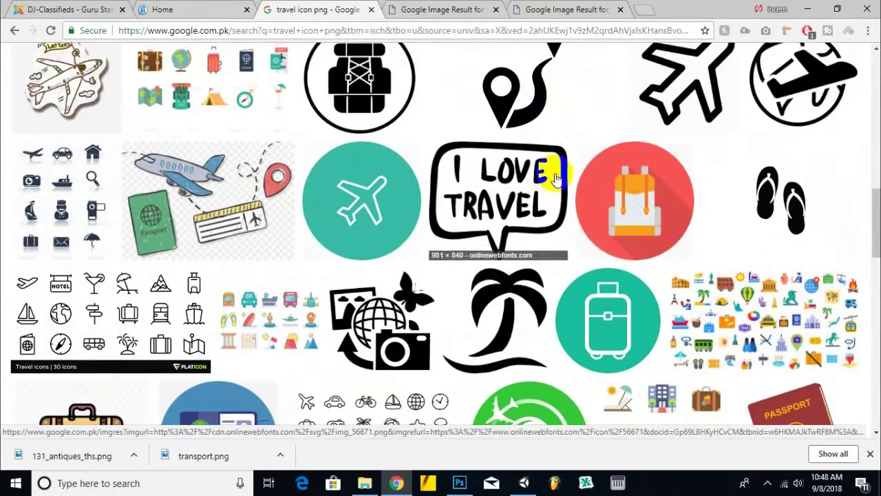
scroll(623, 200, down, 3)
scroll(640, 208, down, 4)
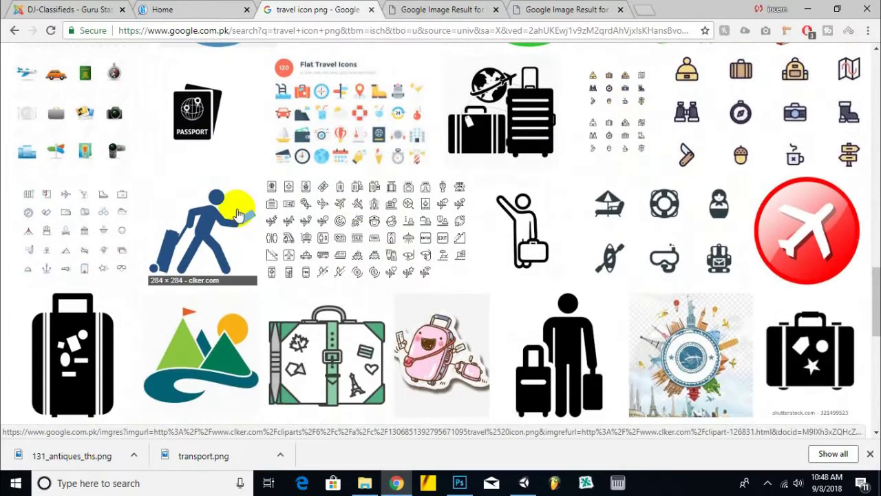
right_click(236, 214)
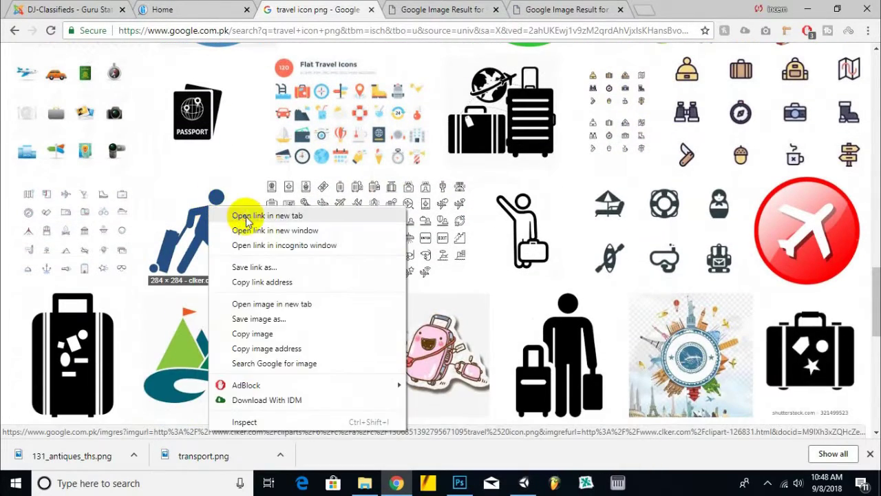
click(238, 167)
- Review the opened image results, closing the globe-airplane and businessman traveller tabs
click(469, 9)
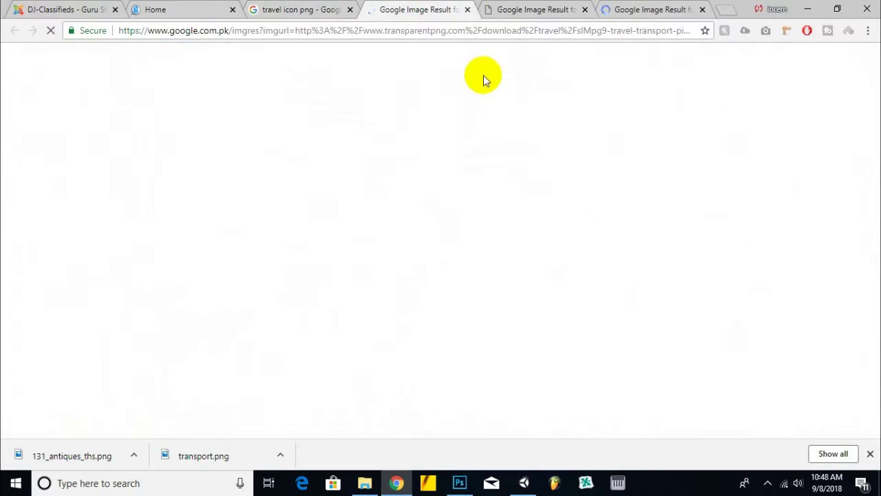
click(69, 9)
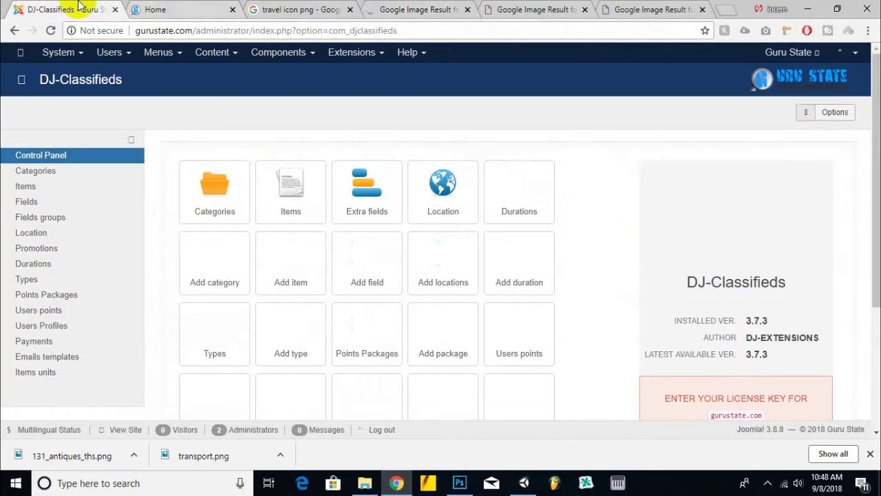
click(417, 9)
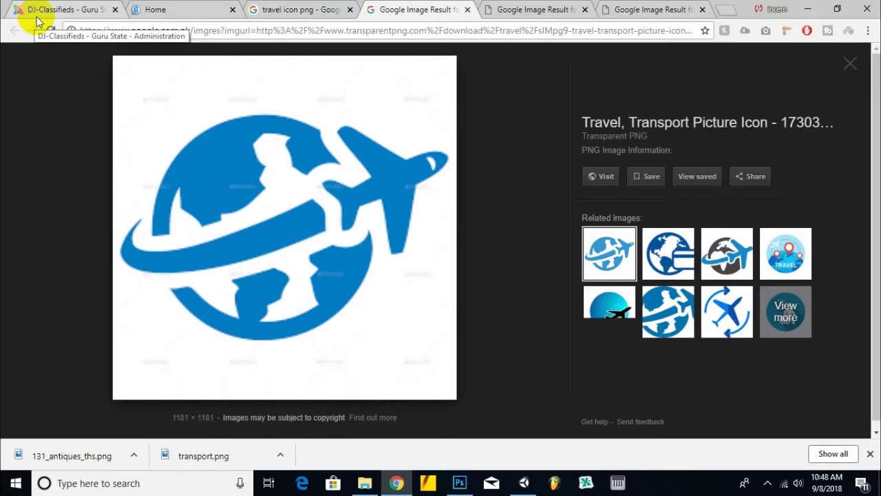
click(468, 10)
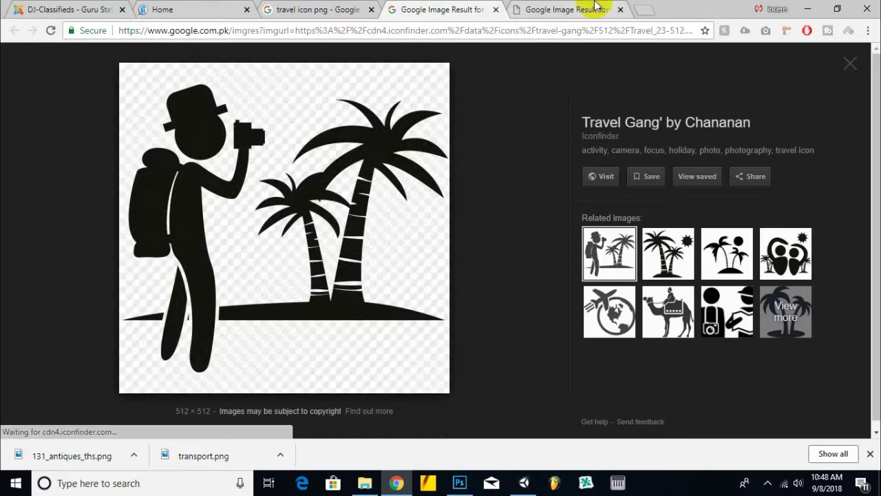
click(575, 14)
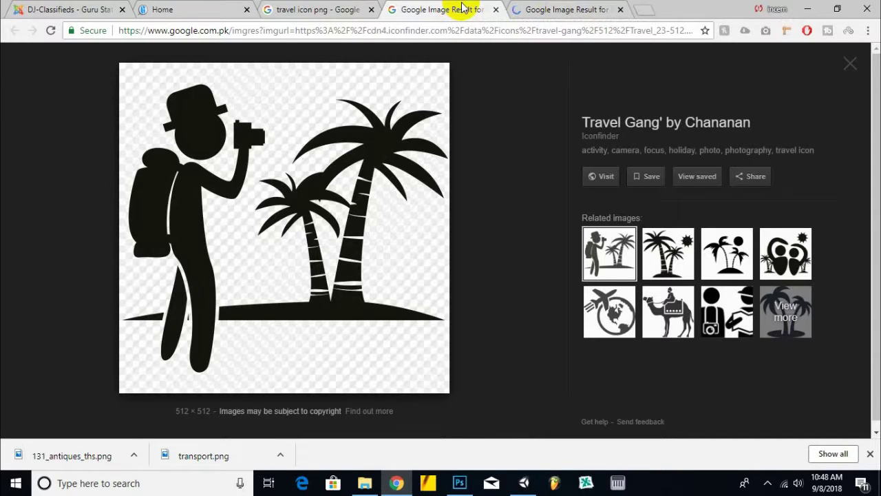
click(589, 9)
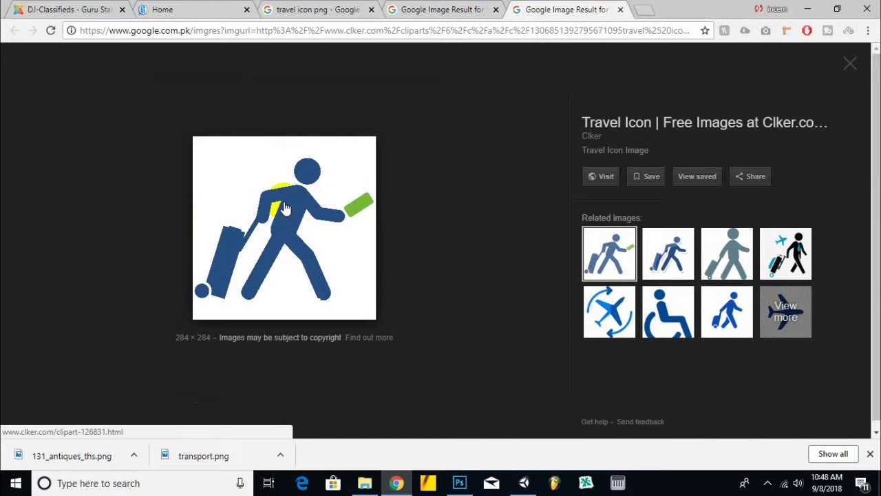
click(785, 255)
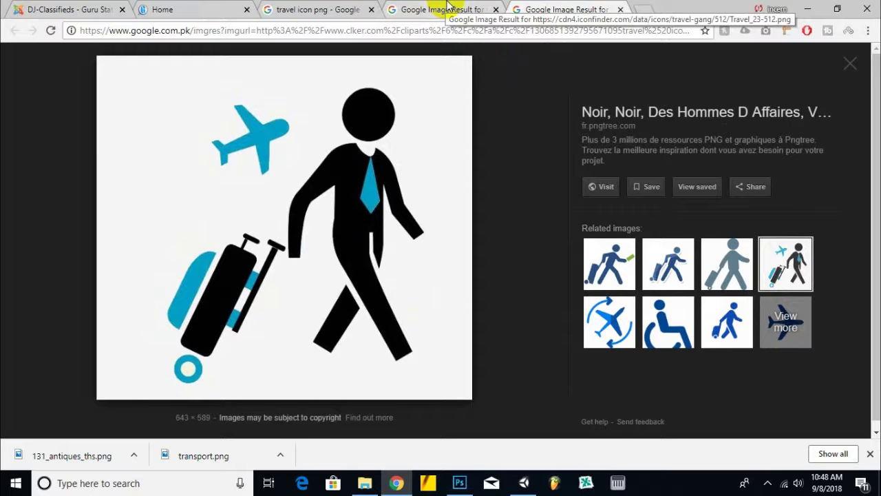
click(620, 9)
click(351, 9)
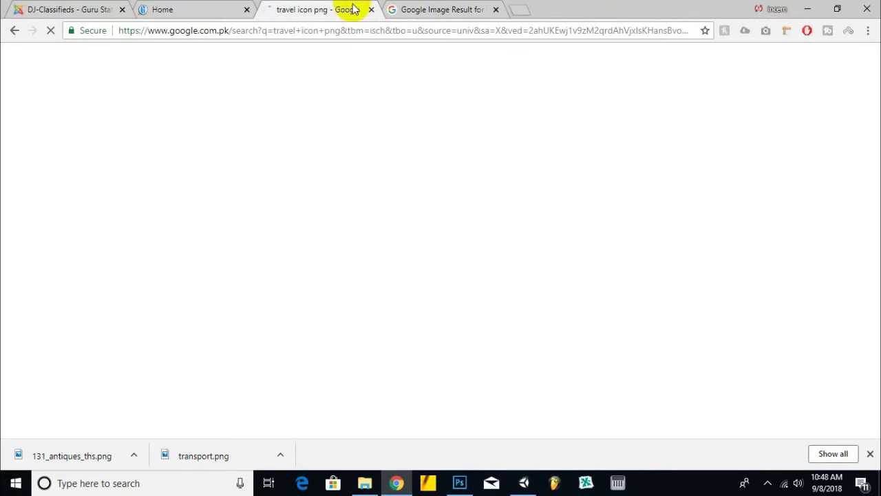
scroll(362, 206, down, 5)
scroll(361, 244, up, 2)
click(455, 9)
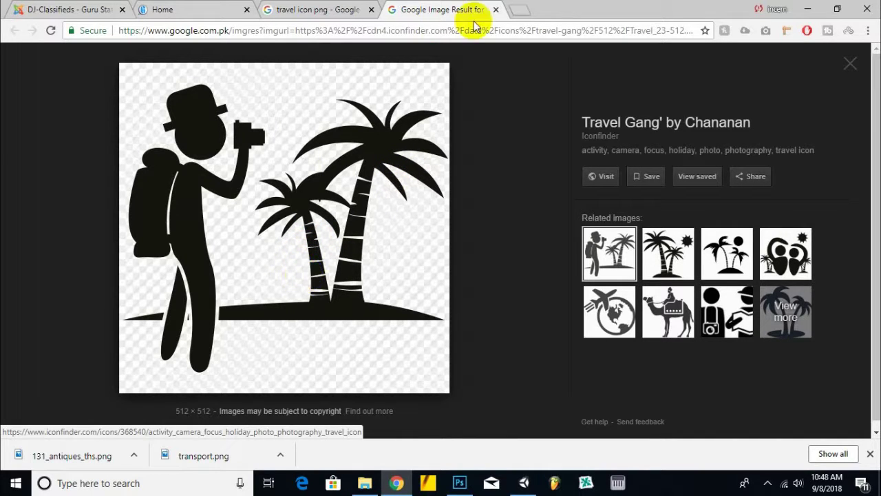
click(341, 9)
- Open the mountains and palm-tree results in new tabs and view them
scroll(498, 239, down, 1)
scroll(498, 239, down, 7)
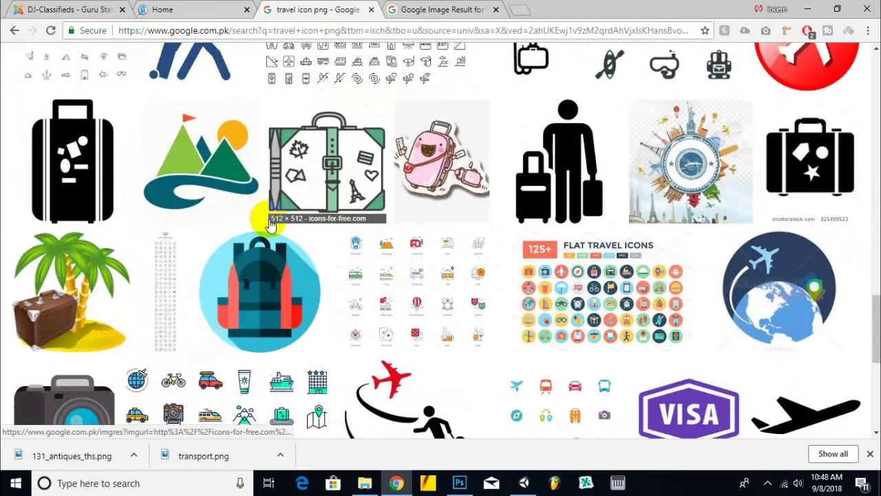
right_click(226, 158)
click(254, 163)
scroll(138, 220, down, 2)
right_click(87, 199)
click(137, 203)
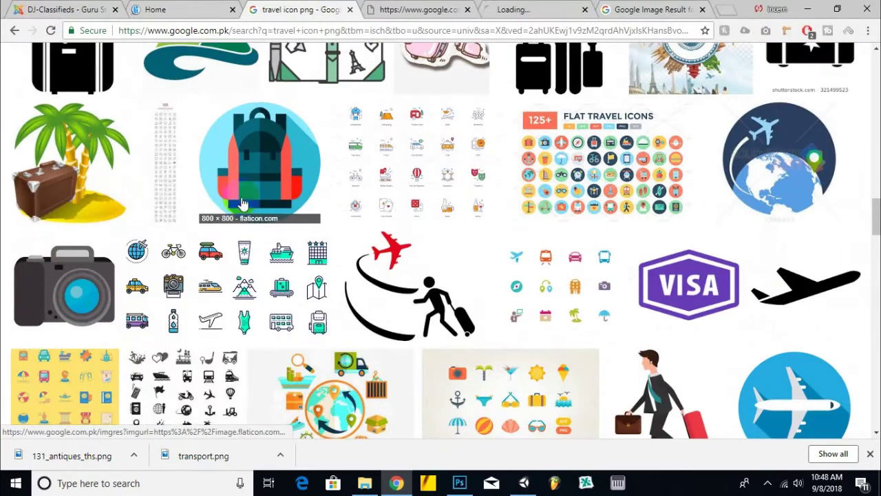
scroll(295, 173, down, 2)
click(530, 10)
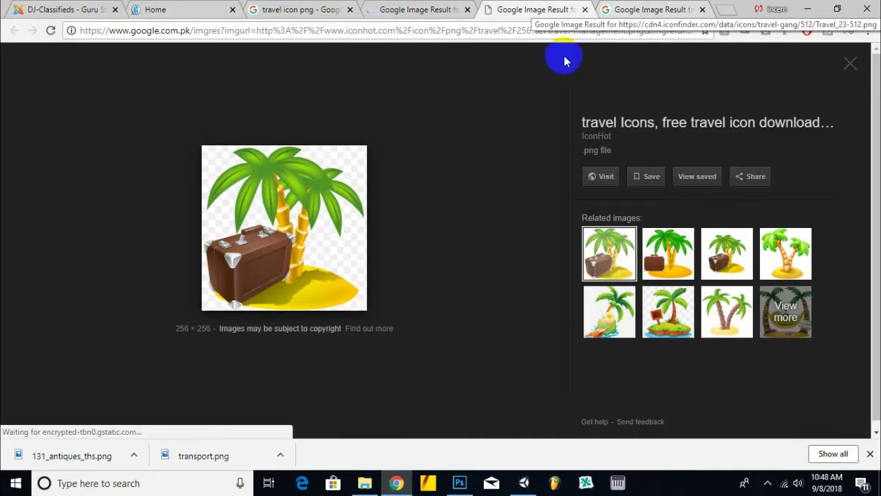
- Save the palm-tree suitcase icon as travel-management.png and close the leftover result tabs
right_click(272, 204)
click(303, 311)
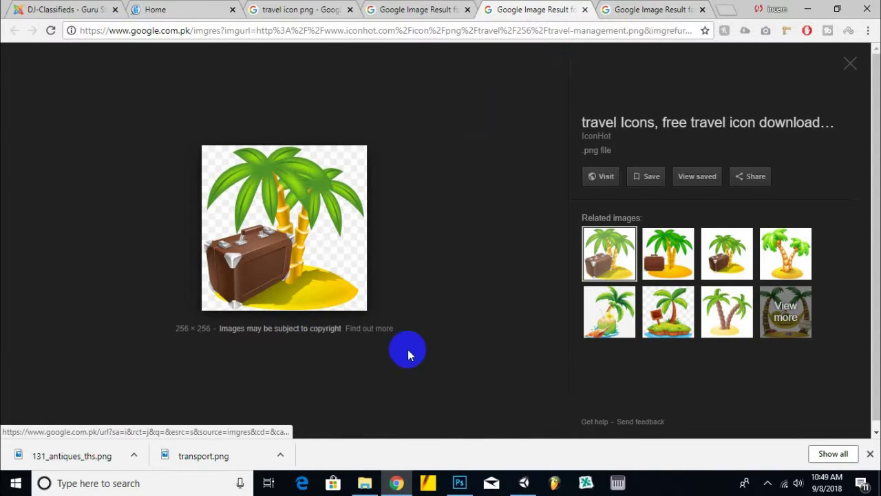
click(596, 326)
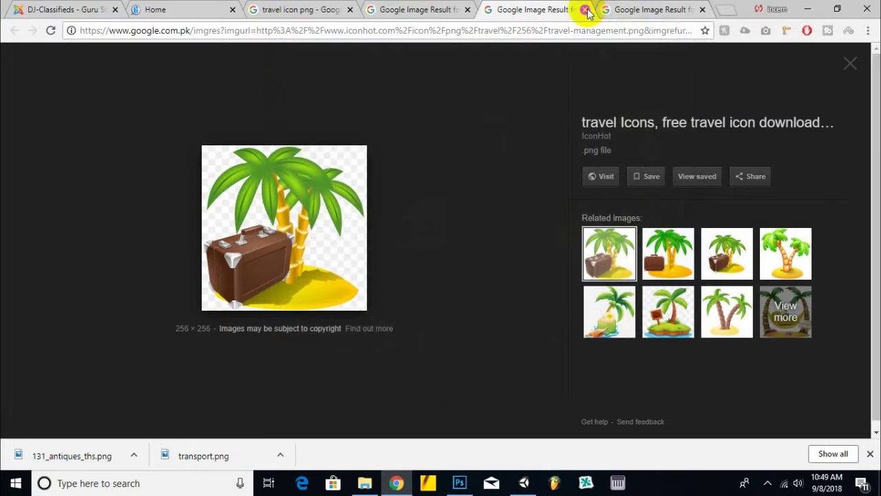
click(584, 9)
click(467, 9)
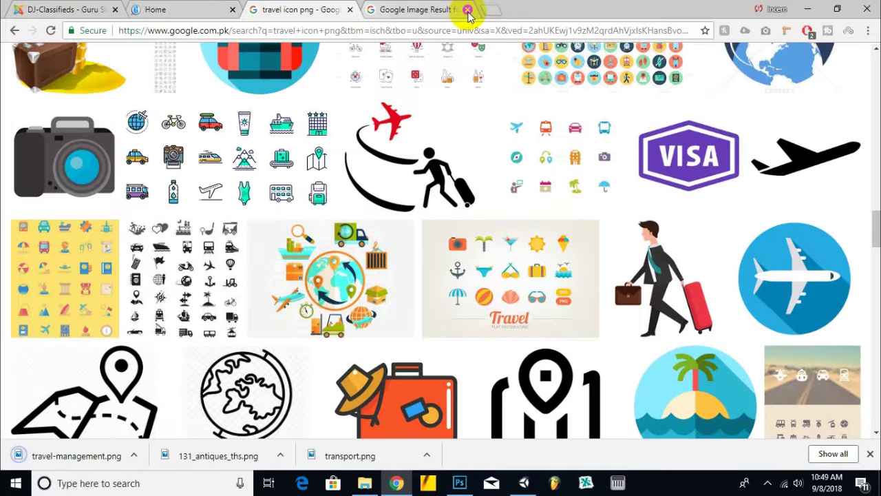
click(467, 10)
- Place travel-management.png into the icon, nudging, slightly rotating and shortening it
drag(81, 448, 531, 316)
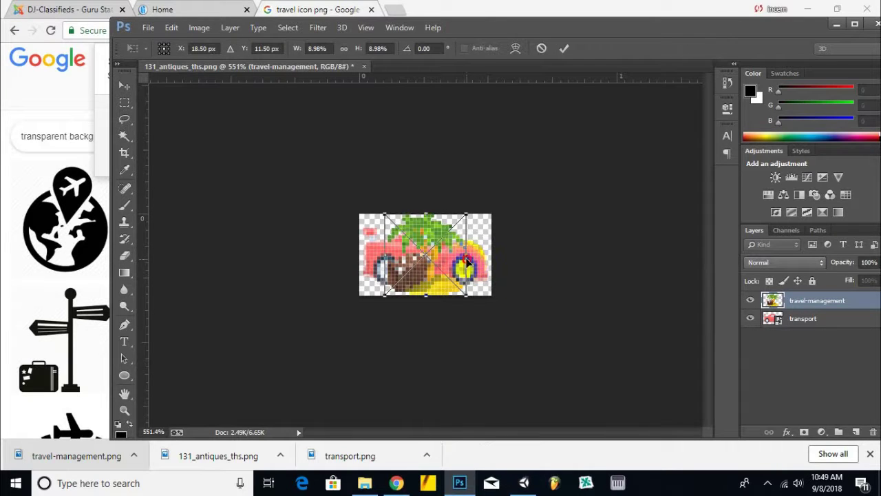
drag(471, 256, 494, 254)
mouse_move(354, 253)
mouse_down()
mouse_move(355, 263)
mouse_move(360, 255)
mouse_up()
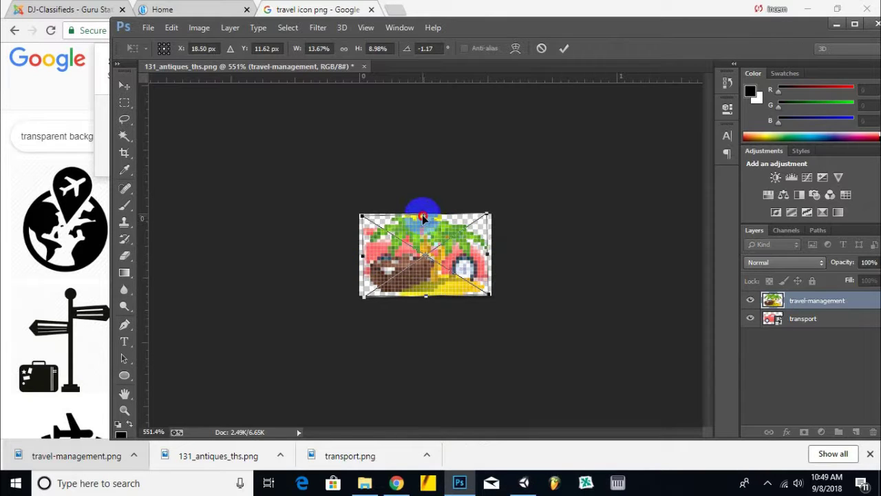
drag(423, 213, 423, 239)
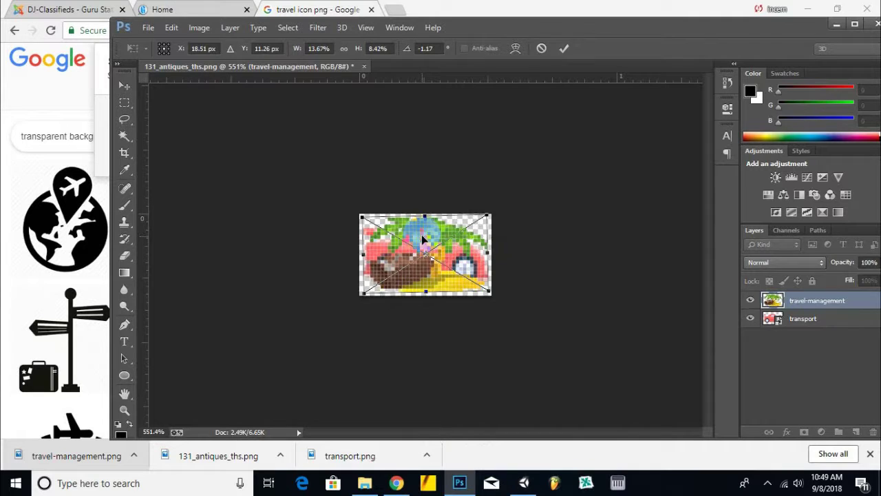
key(Return)
- Delete the transport car layer so only the palm-tree icon remains
click(332, 274)
click(819, 320)
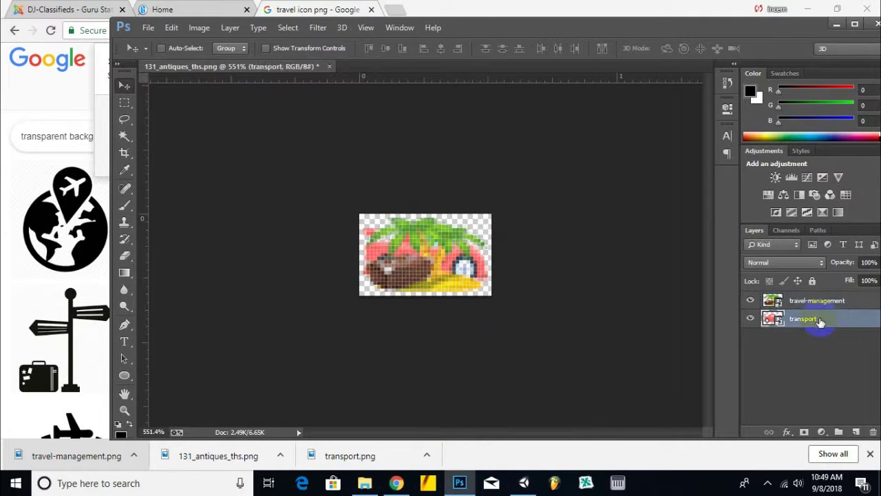
key(Delete)
click(335, 183)
- Save the icon in PNG format as travelicon, accepting the default PNG options
click(148, 28)
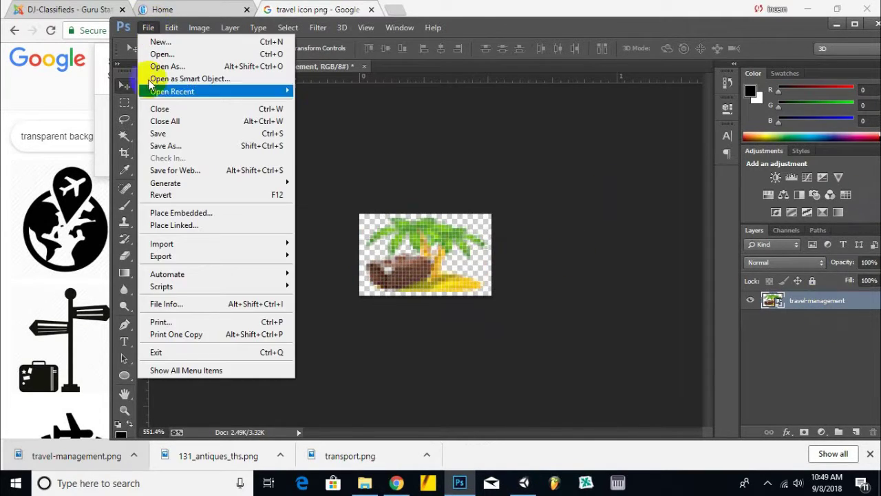
click(157, 146)
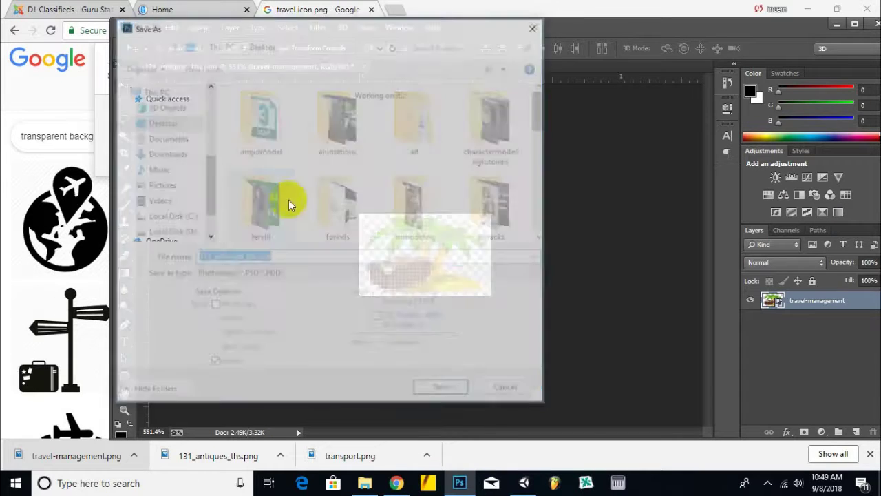
click(263, 273)
click(227, 225)
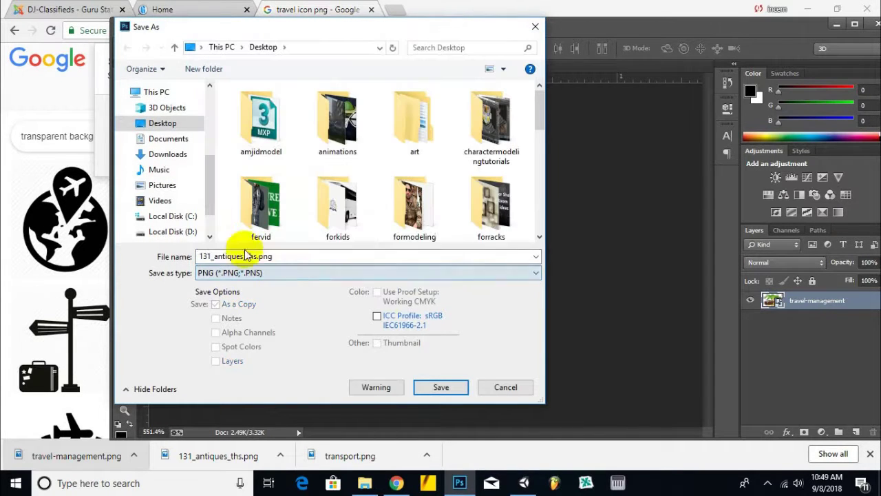
text(travelicon)
key(Return)
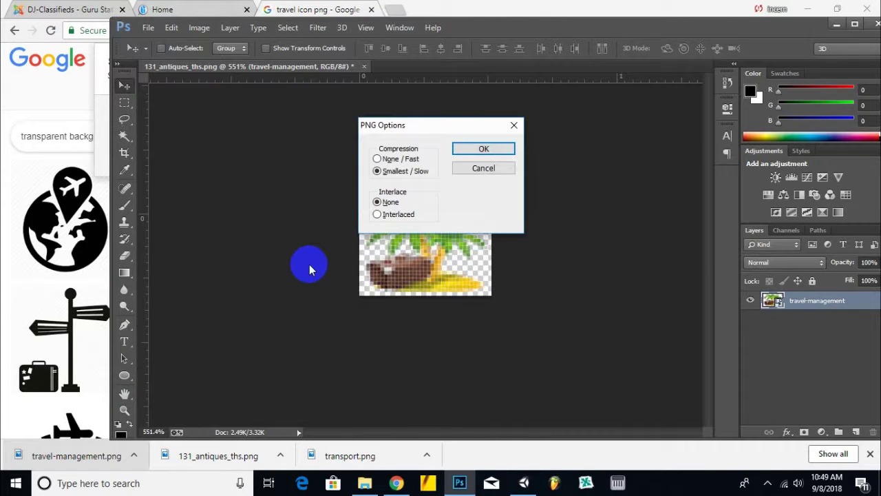
click(461, 157)
click(62, 9)
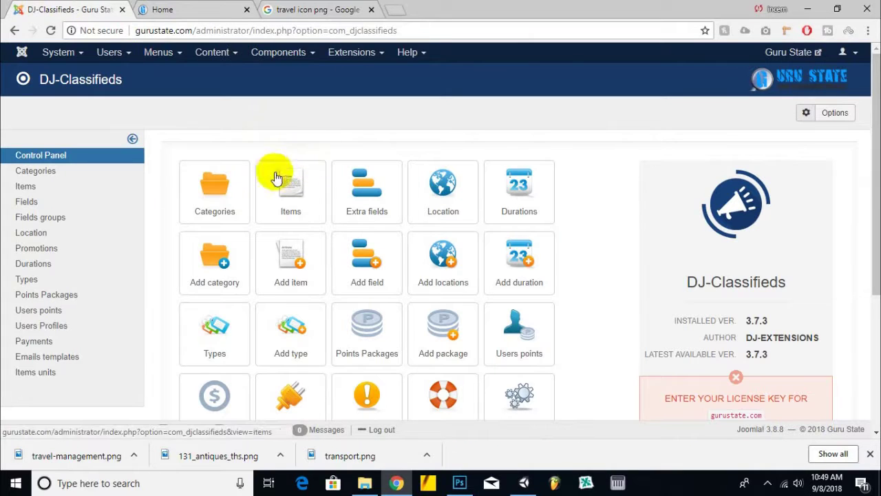
- Log in and start a new category named Vehicles, marked as free
click(227, 205)
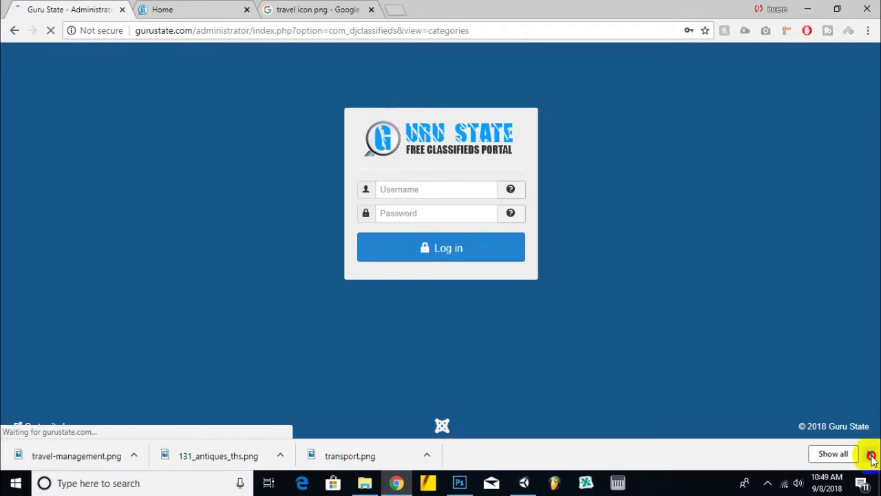
click(870, 455)
click(436, 267)
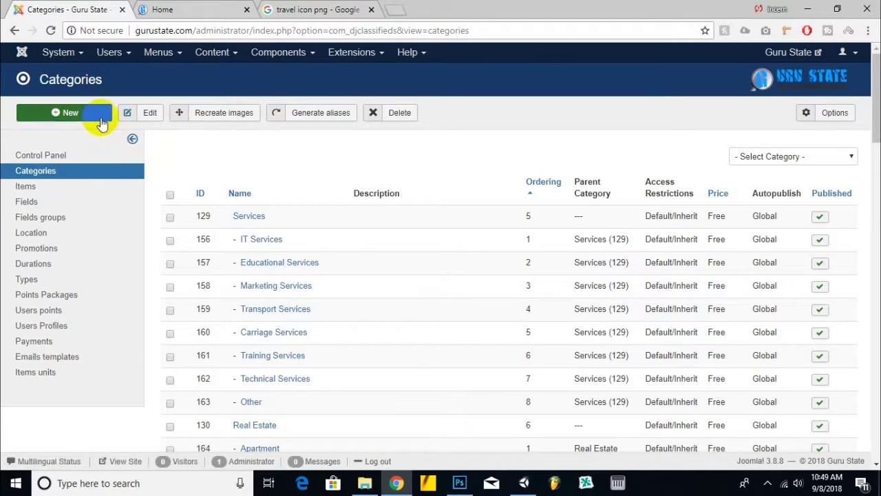
click(102, 122)
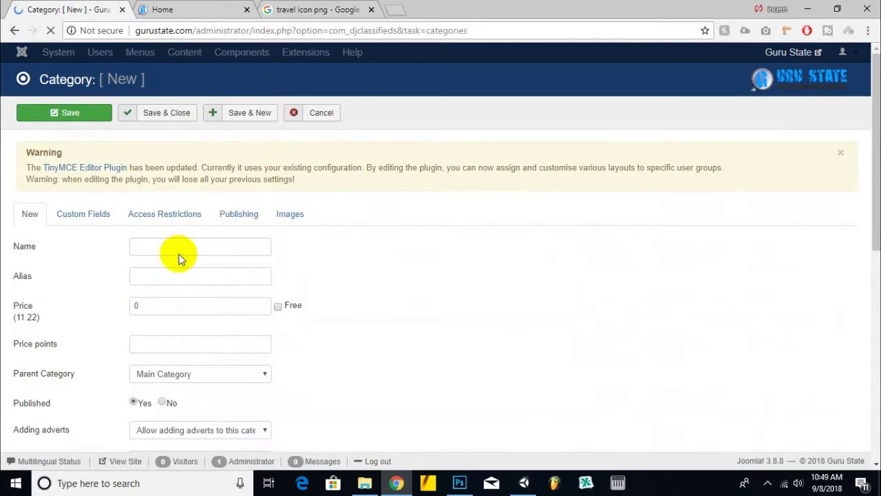
click(186, 248)
text(Vehicles)
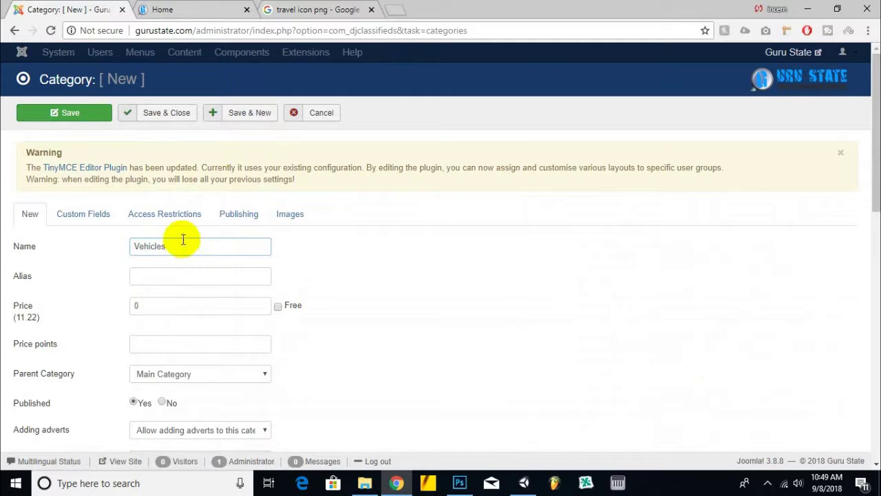
right_click(181, 253)
click(398, 260)
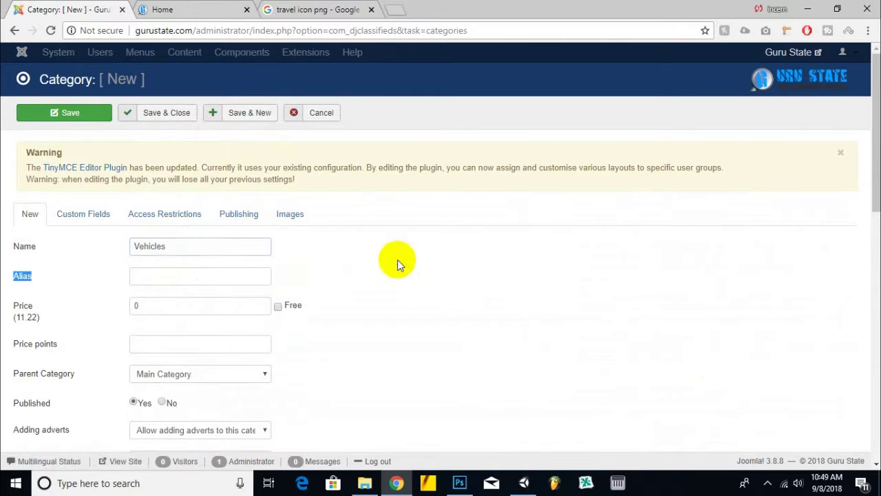
click(278, 306)
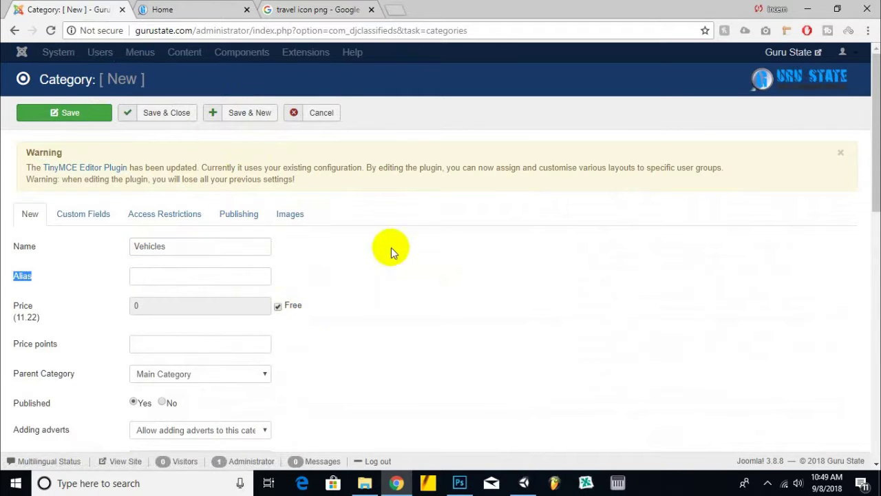
- Set vehicleicon.png from the Desktop as the category icon and Save & New
click(292, 219)
click(174, 274)
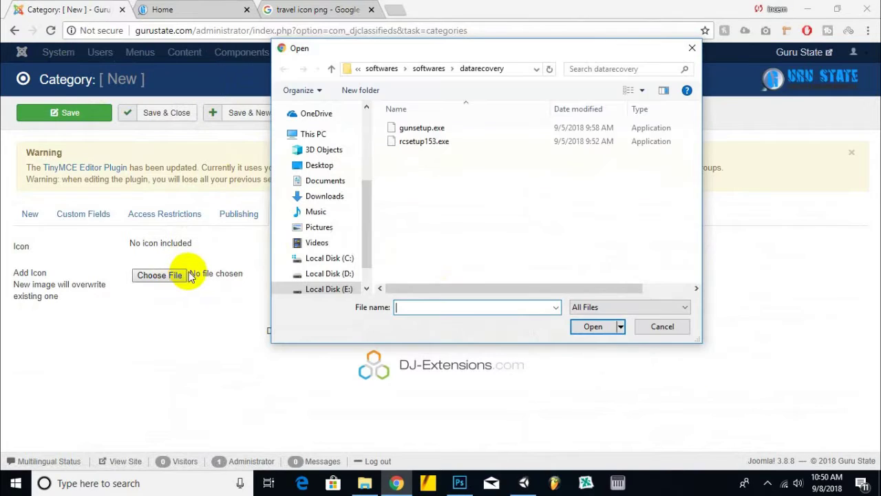
click(313, 166)
scroll(627, 246, down, 2)
scroll(629, 244, down, 5)
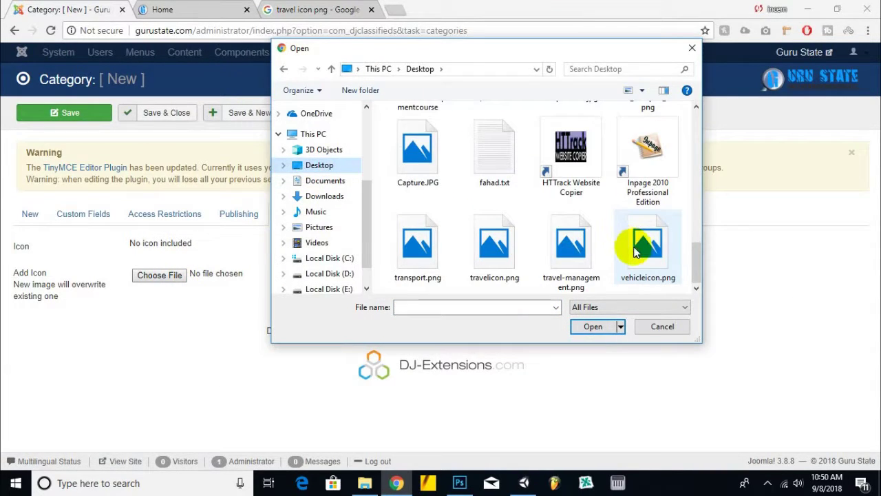
double_click(636, 251)
click(245, 113)
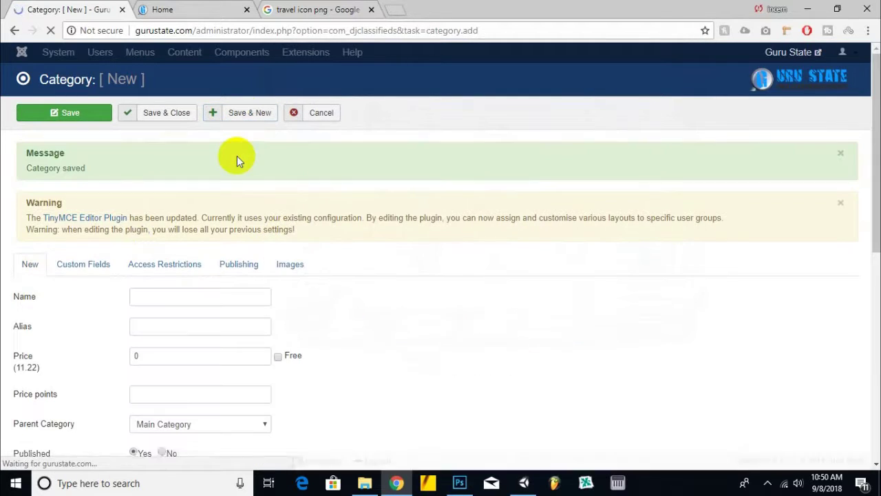
- Create a free Travel category with travelicon.png as its icon, then save and close
click(183, 295)
text(T)
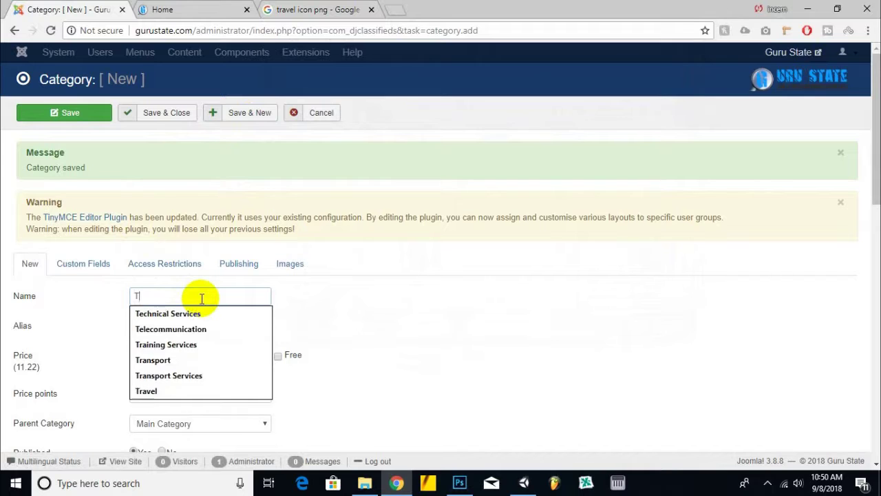
text(ravel)
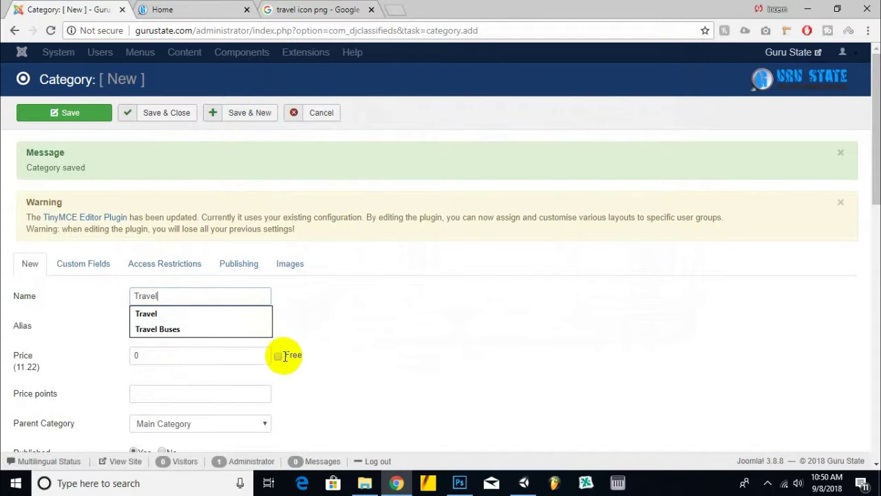
click(278, 355)
click(285, 265)
click(159, 324)
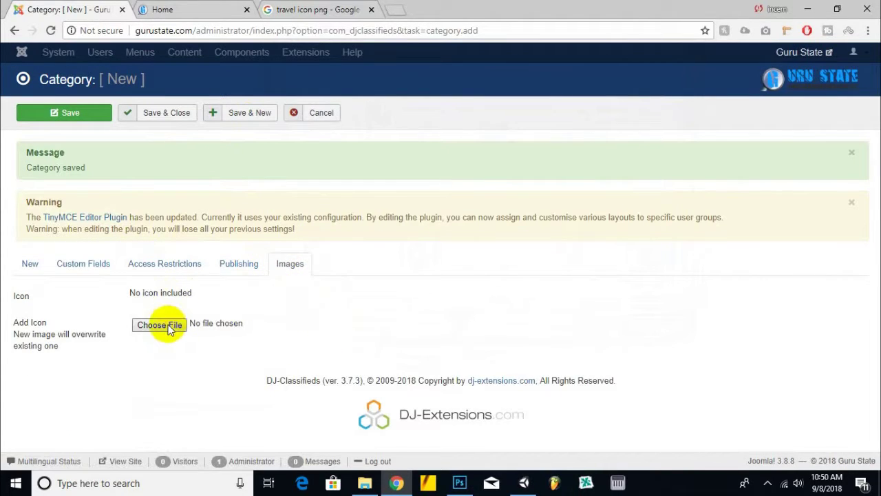
scroll(466, 228, down, 5)
scroll(467, 228, down, 2)
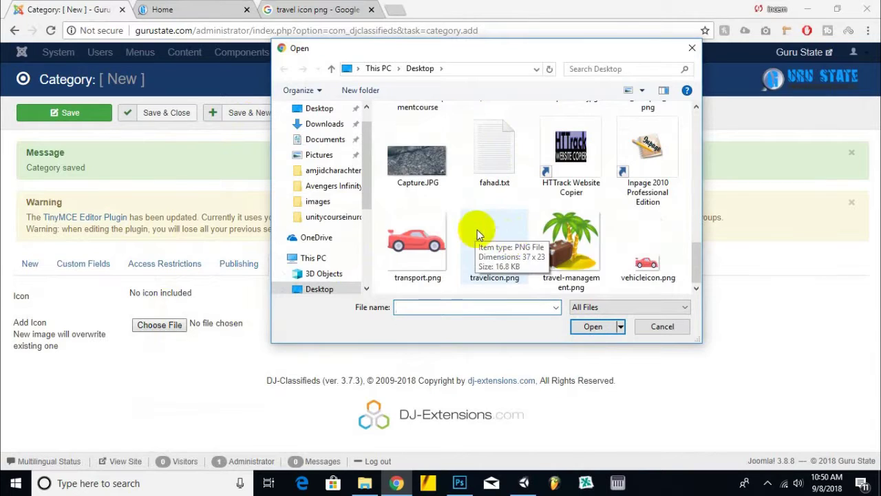
double_click(511, 263)
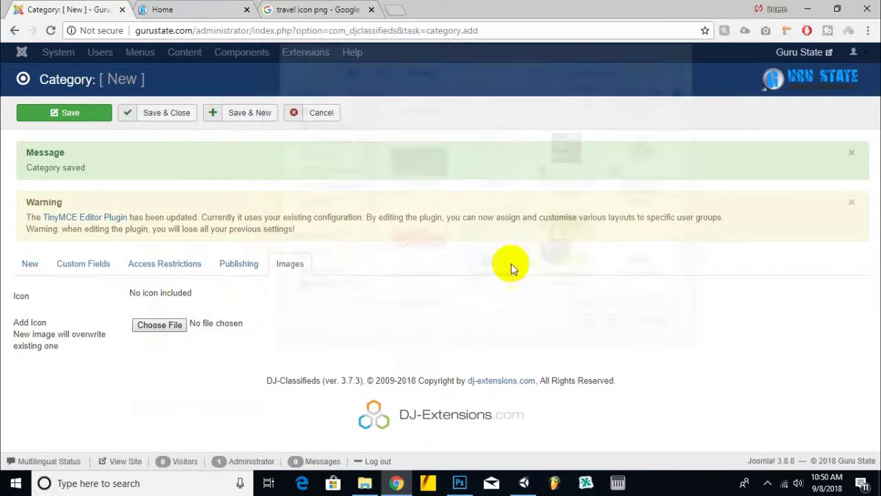
click(189, 117)
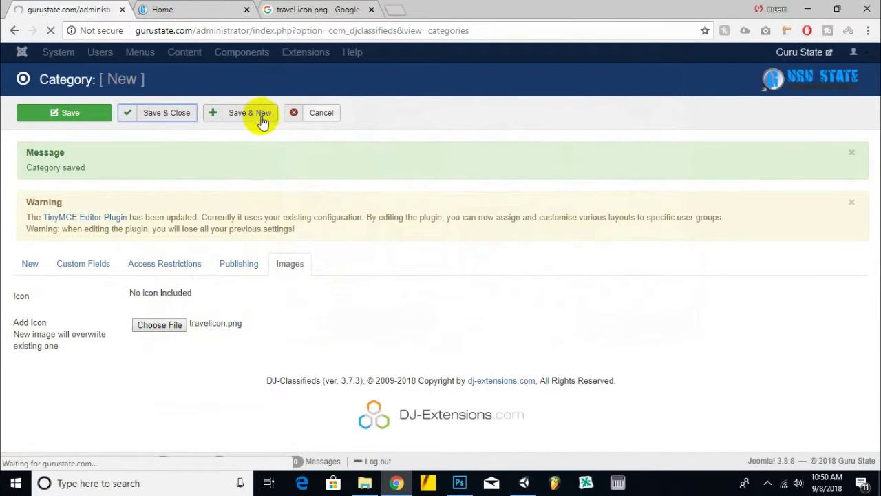
- Add a free Cars category under Vehicles and start another category
click(62, 113)
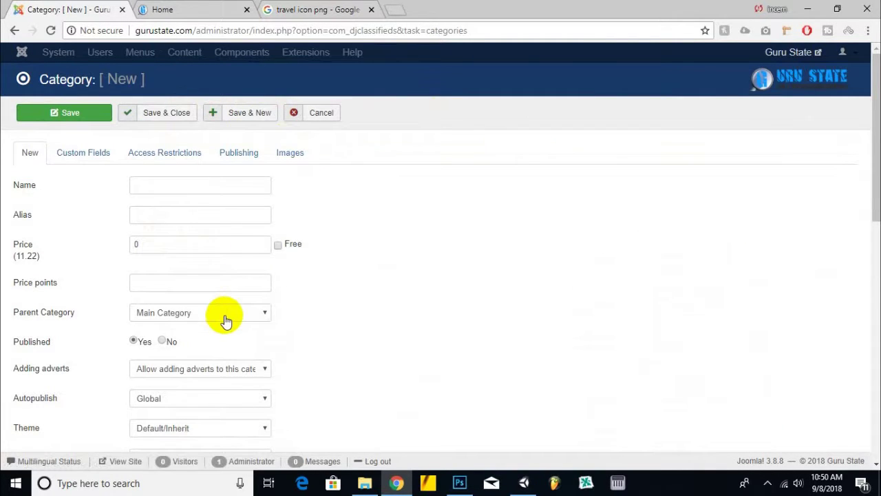
click(226, 321)
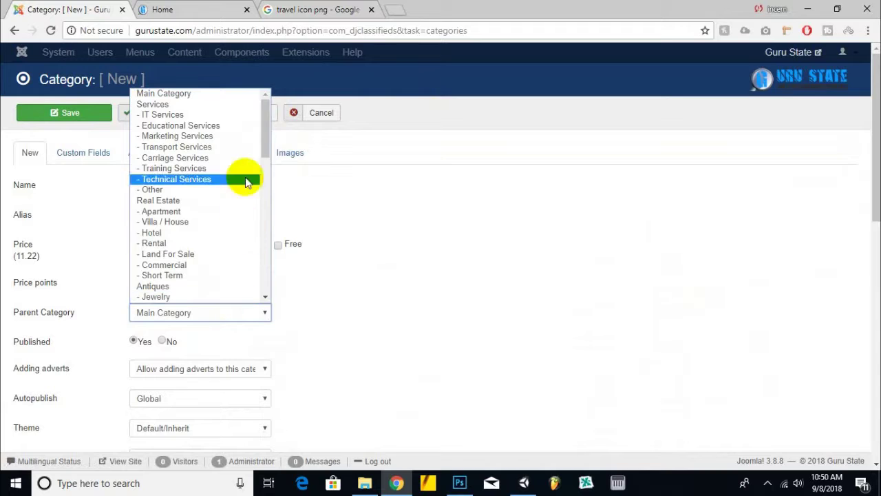
drag(267, 136, 255, 291)
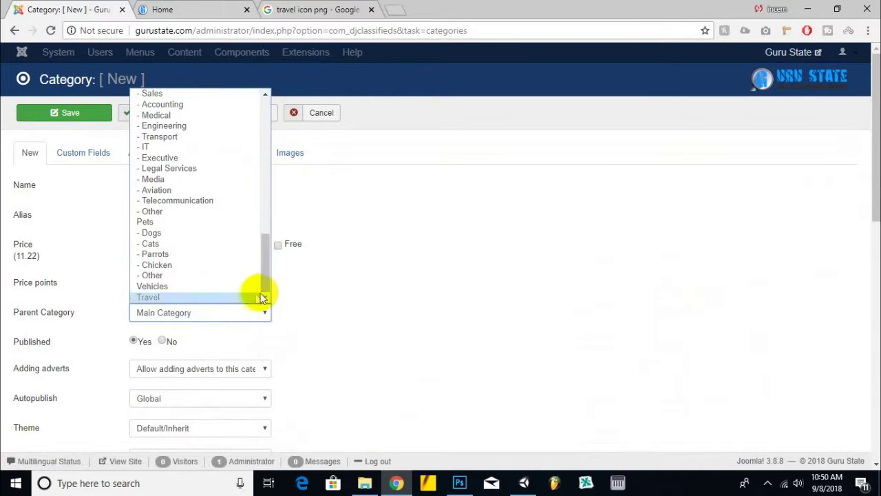
click(197, 286)
click(174, 185)
text(C)
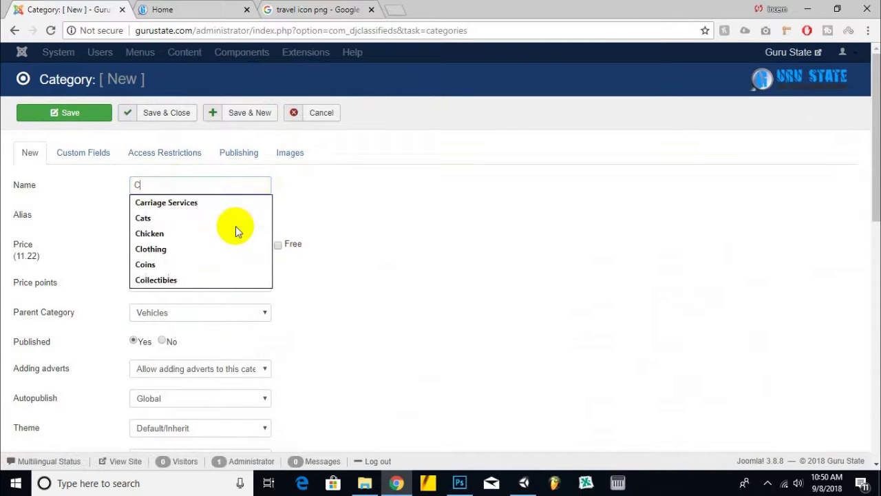
text(ars)
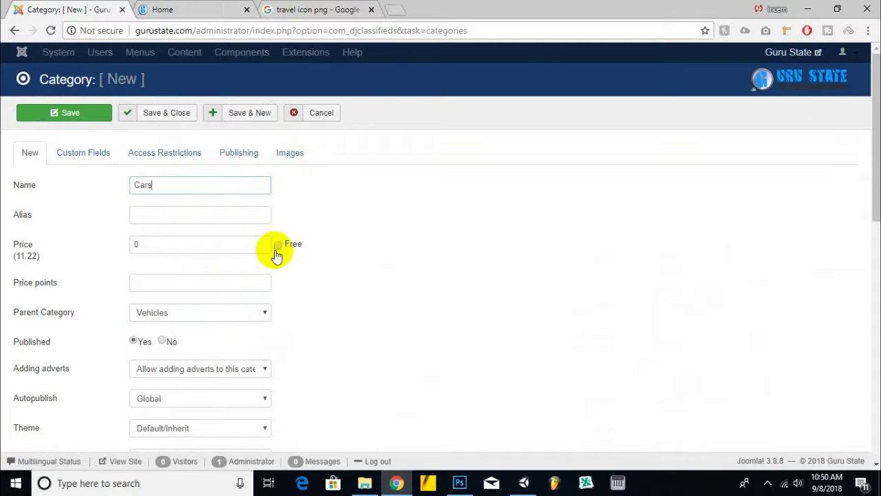
click(277, 245)
click(260, 114)
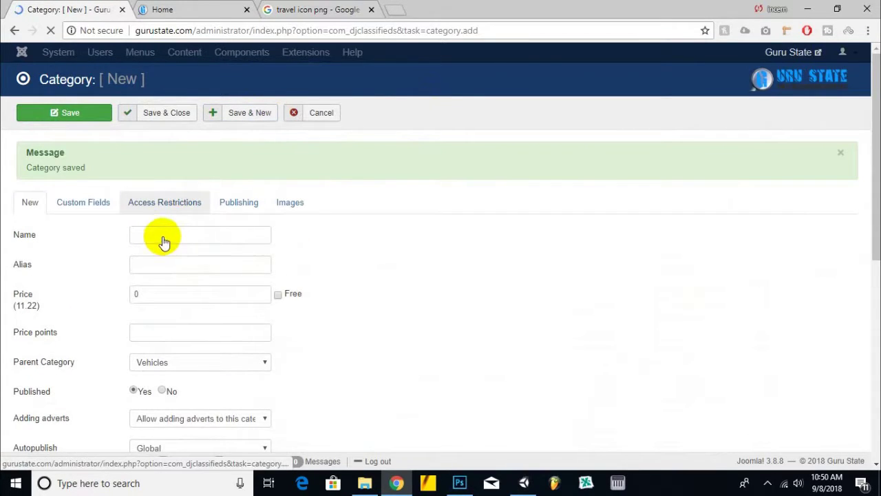
- Add free Old Cars and Bikes categories under Vehicles
click(164, 238)
text(N)
key(BackSpace)
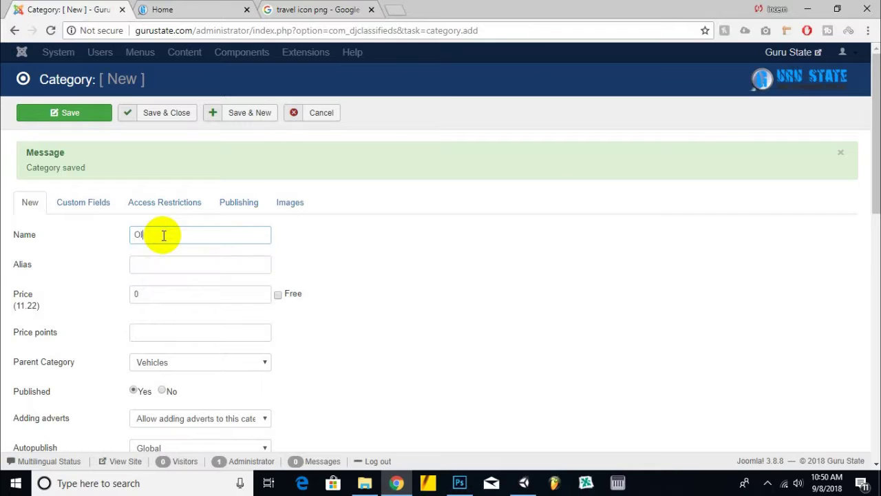
text(Old Cars)
click(278, 295)
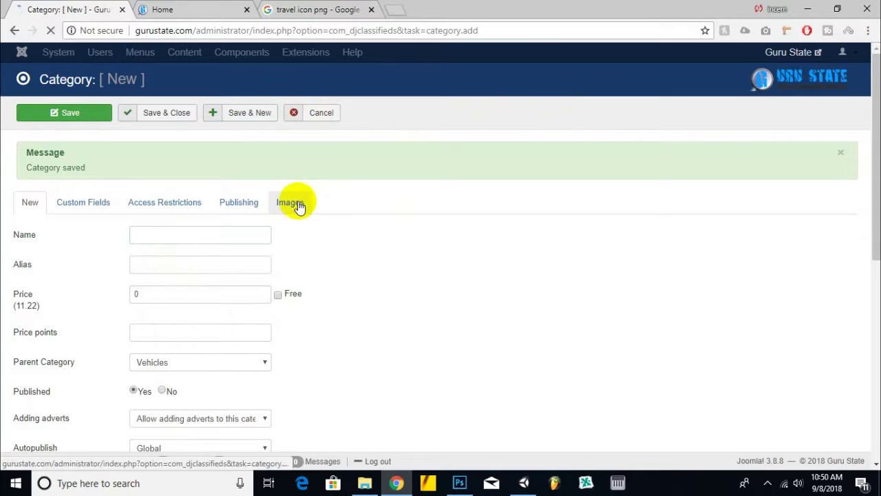
click(227, 234)
text(Bikes)
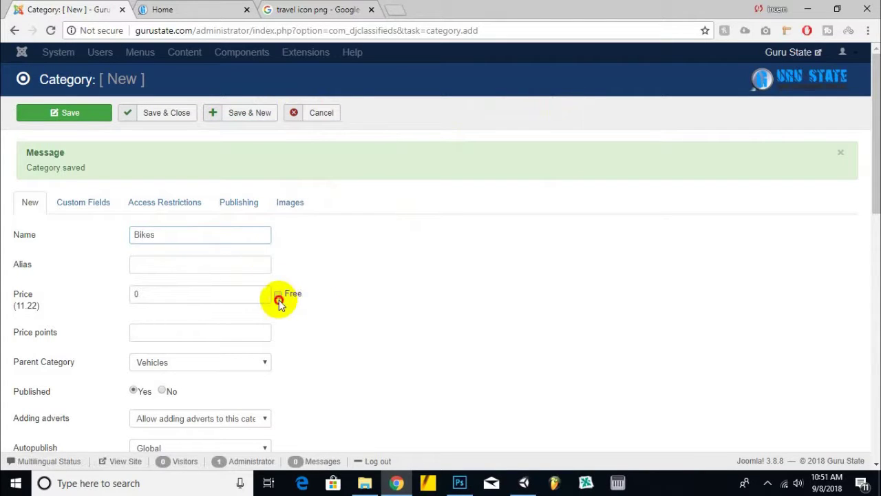
click(277, 295)
click(247, 120)
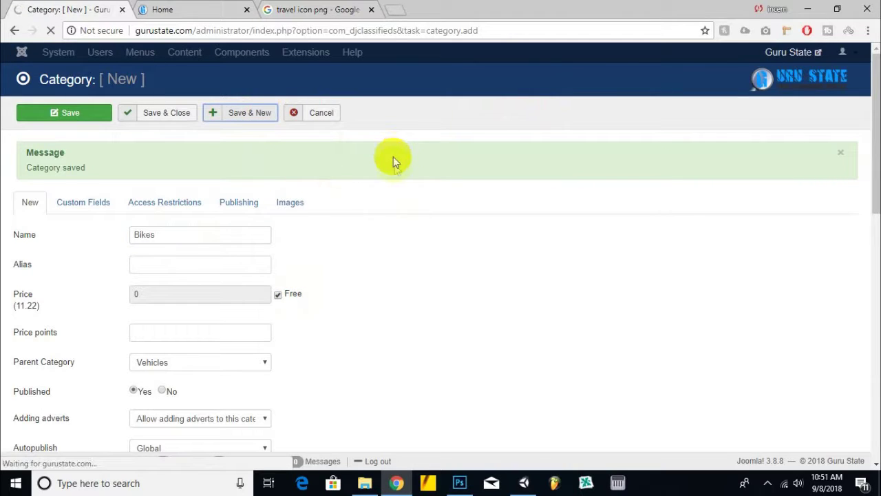
- Add a free Motor Cycles category under Vehicles, correcting the name's spelling
click(277, 295)
click(229, 236)
text(MotorCycles)
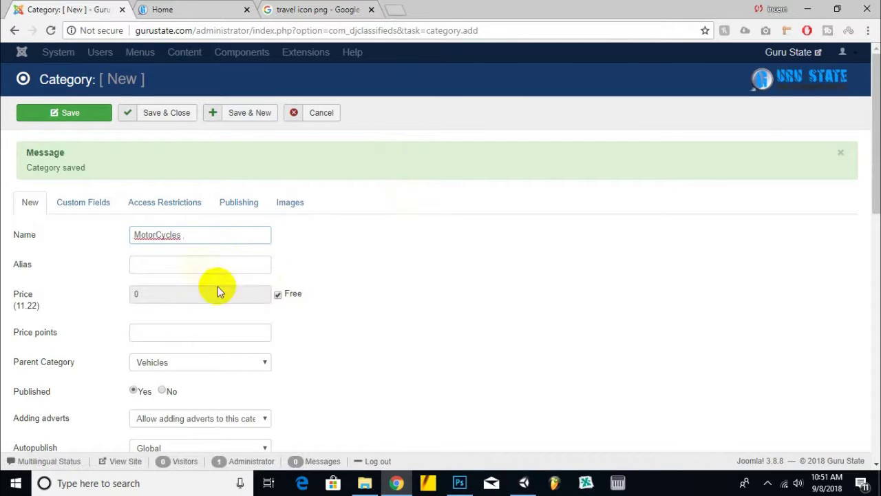
right_click(170, 237)
click(215, 247)
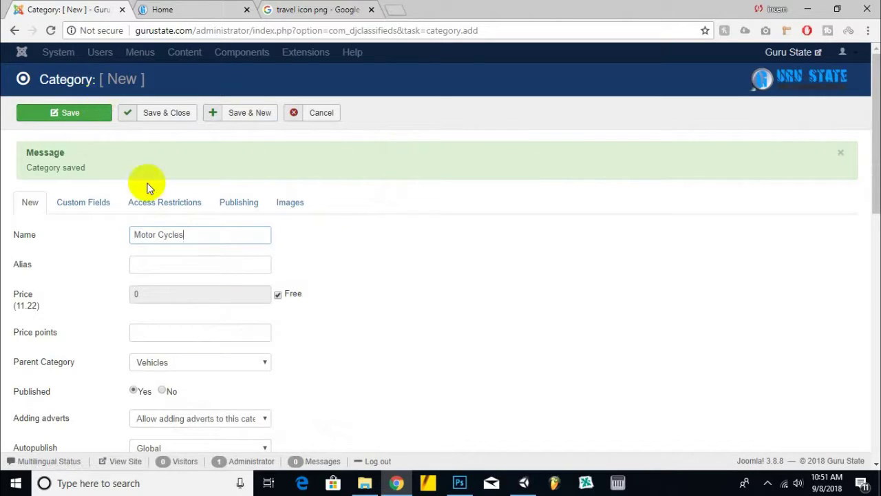
click(249, 116)
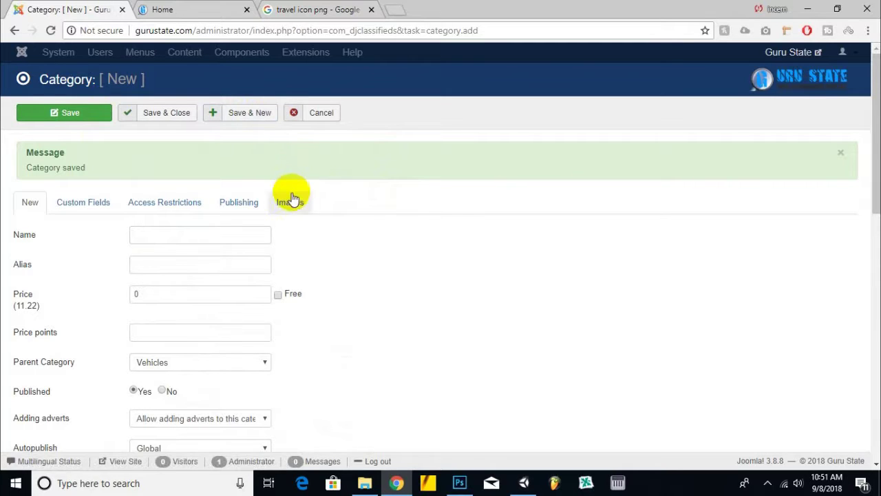
- Save a free Other category under Vehicles and begin the next name
click(270, 240)
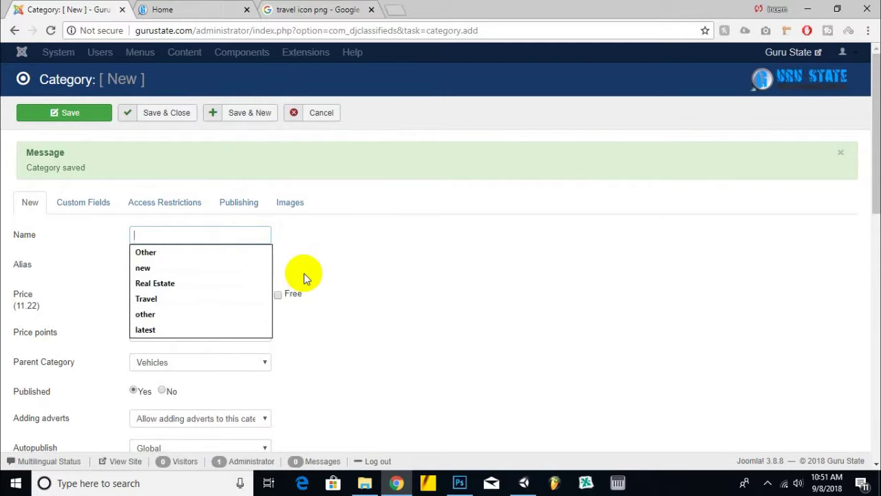
click(232, 253)
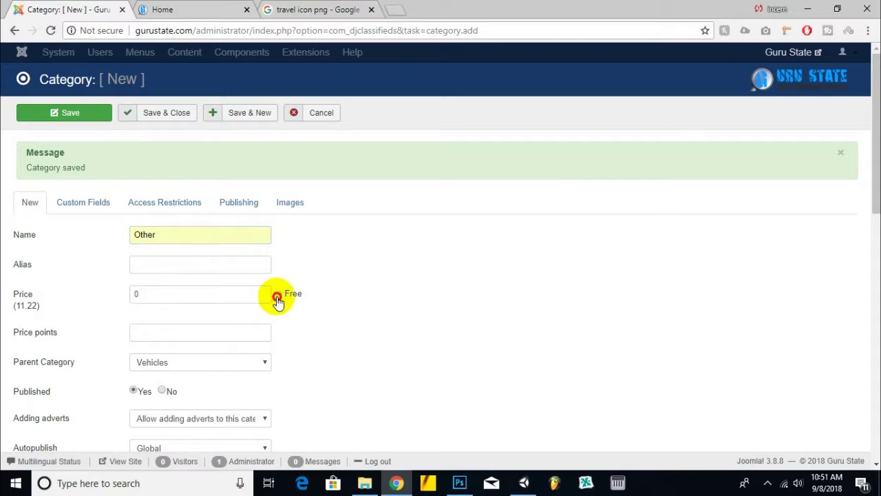
click(278, 296)
click(265, 113)
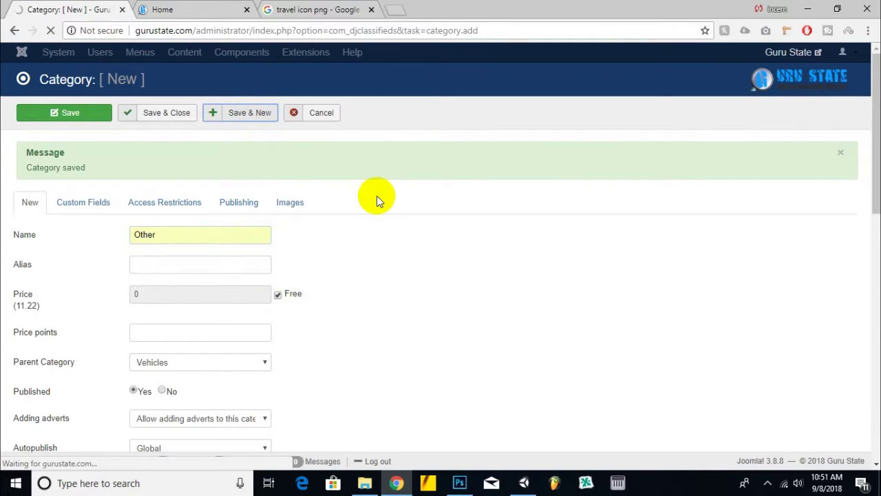
click(216, 235)
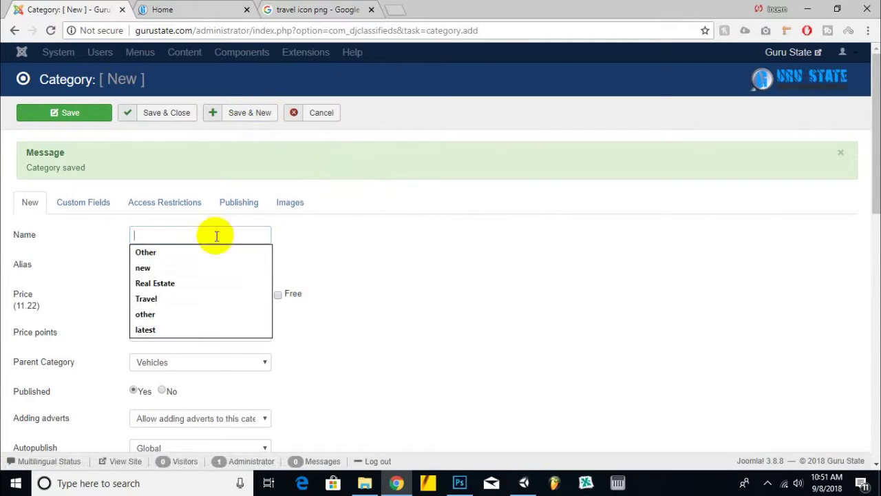
- Save Umra Tickets as a free subcategory with Travel as its parent
text(T)
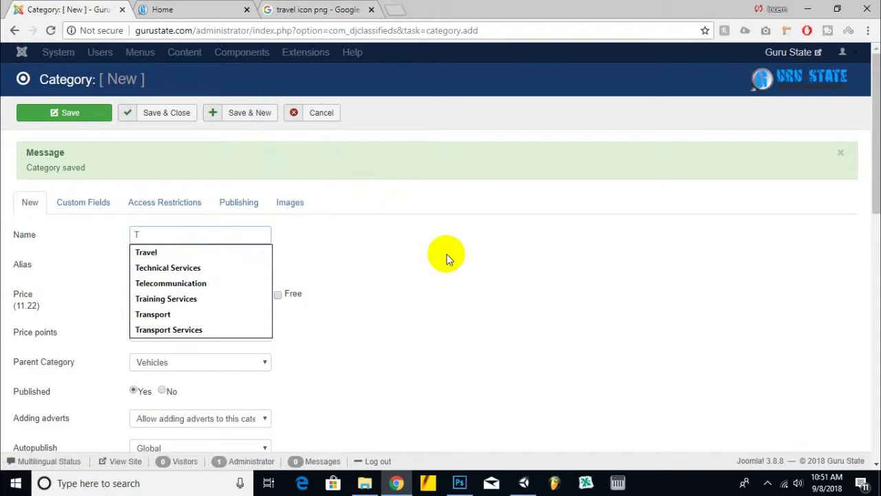
key(BackSpace)
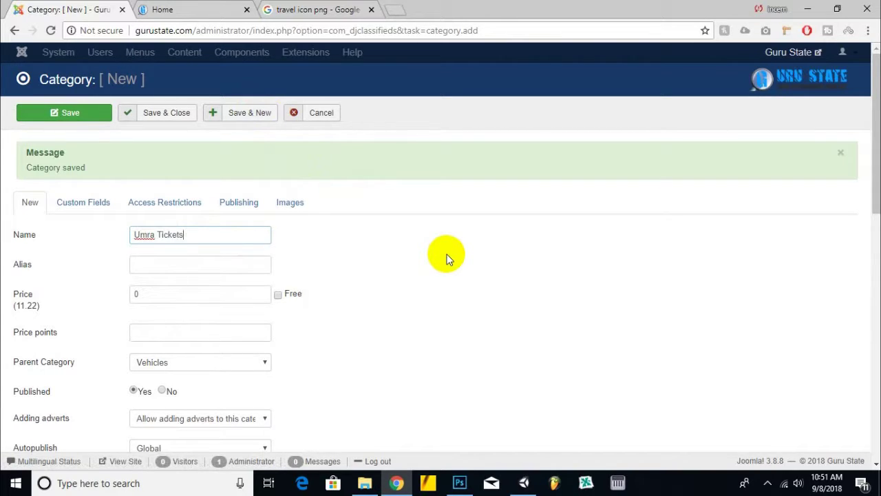
click(277, 294)
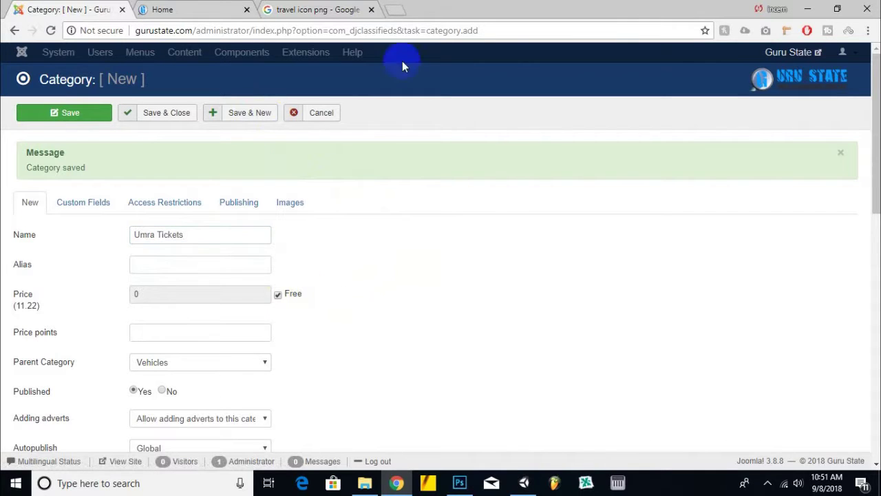
click(216, 360)
scroll(206, 327, down, 2)
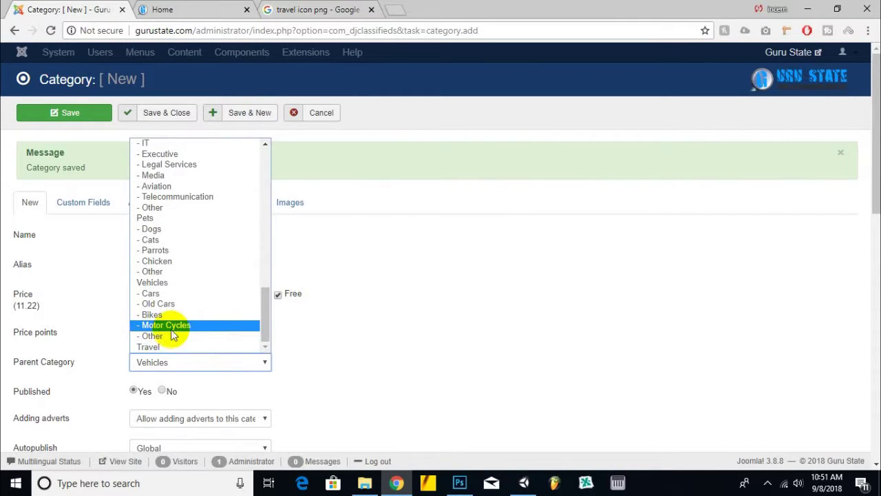
click(172, 346)
click(254, 114)
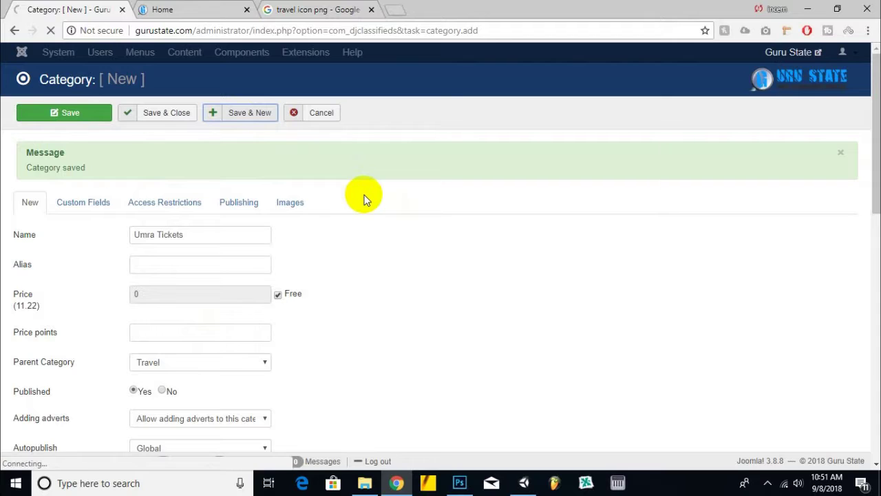
- Save a free Local Travel Packages subcategory under Travel
click(187, 234)
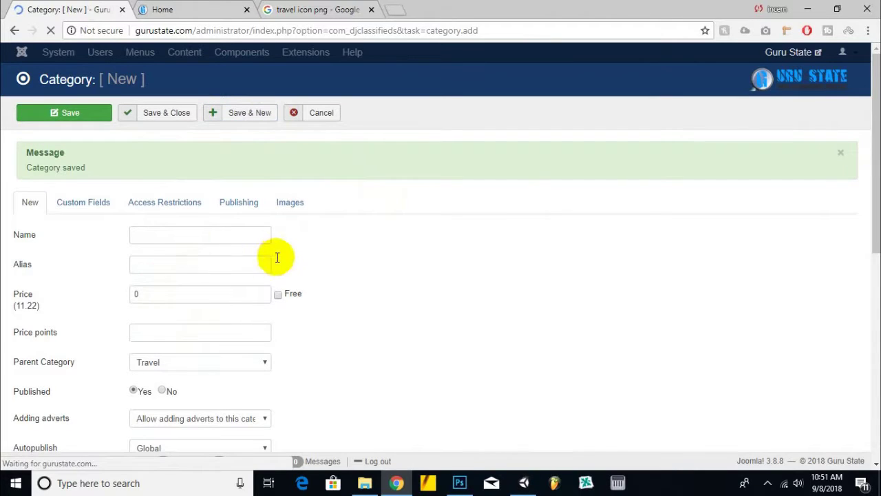
text(Local Travel Packages)
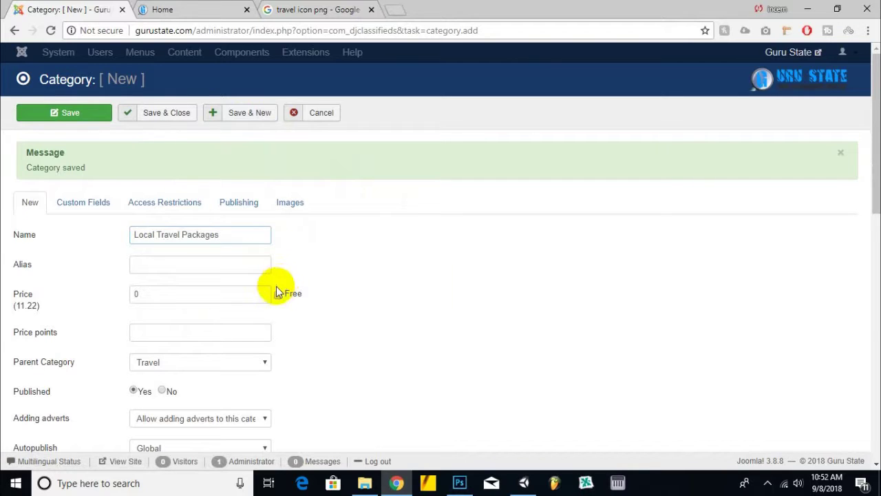
click(278, 293)
click(256, 116)
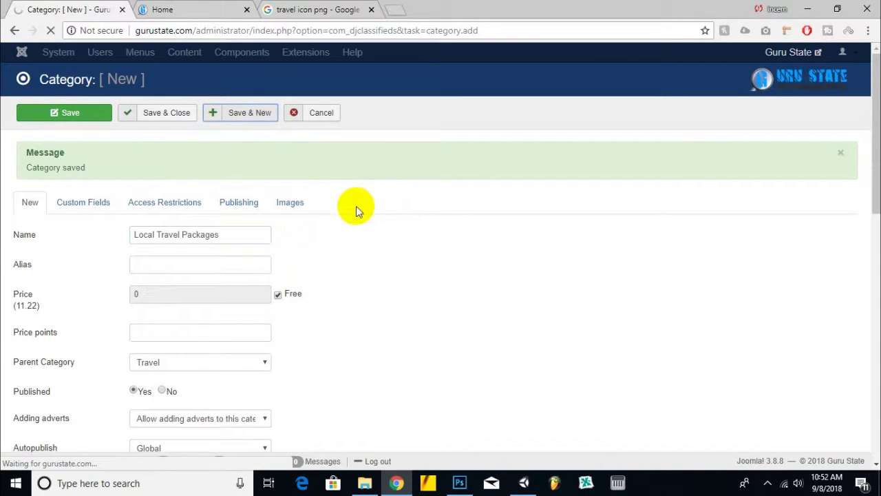
- Save a free International Packages subcategory under Travel, fixing the spelling
click(204, 236)
key(Up)
text(in)
key(BackSpace)
key(BackSpace)
text(Internatiion)
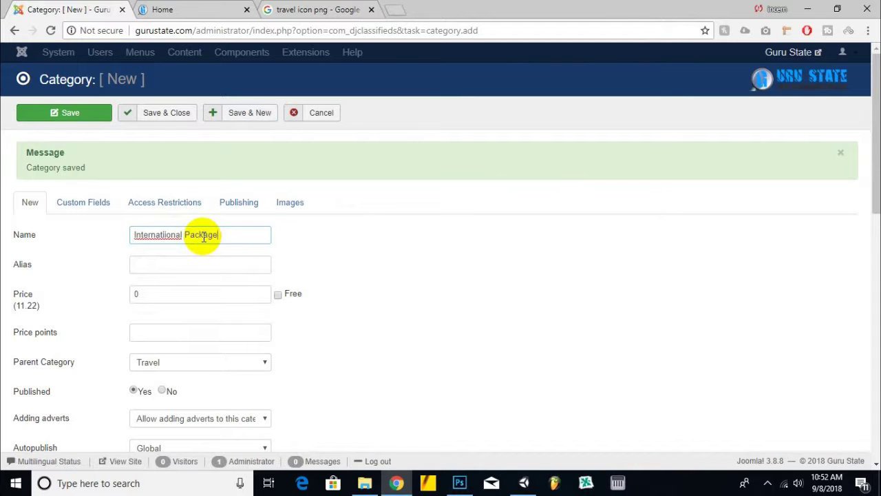
right_click(167, 234)
click(223, 256)
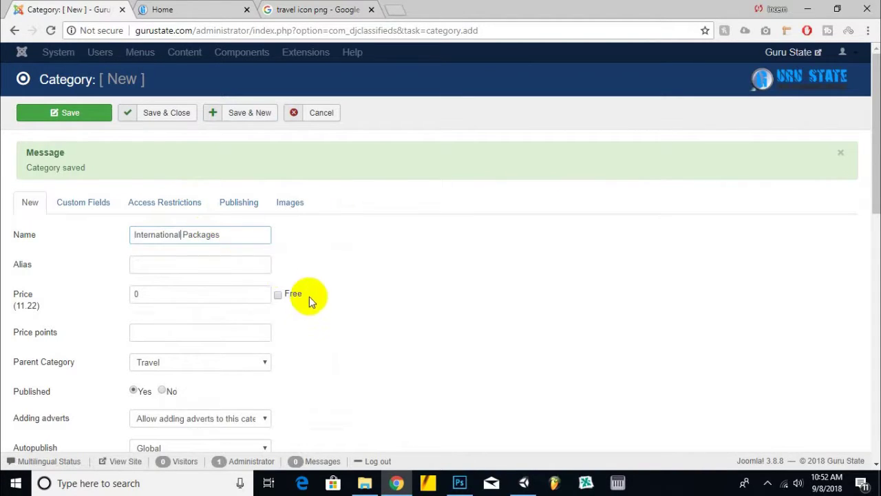
click(278, 294)
click(241, 114)
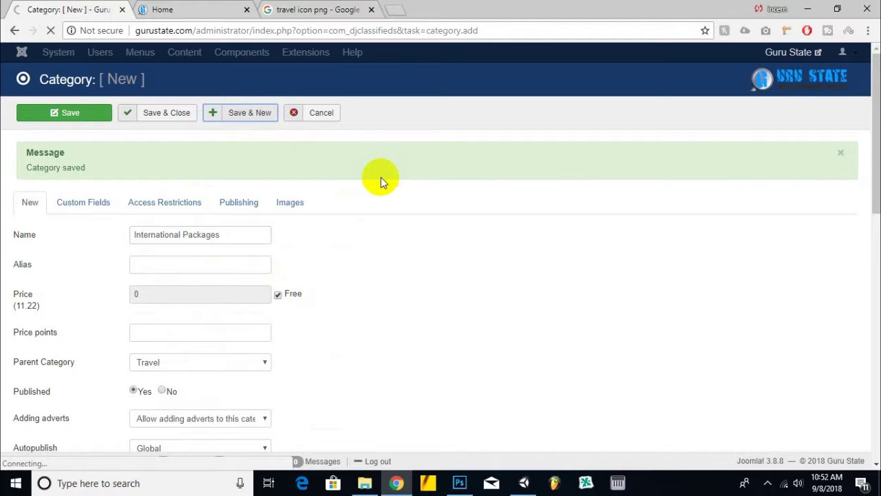
- Save and close an Other subcategory under Travel, then view the site's home page
click(222, 236)
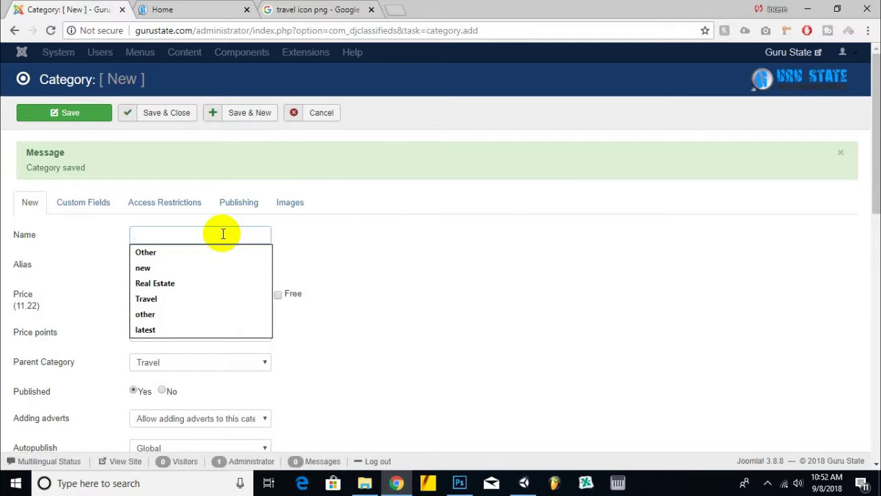
text(Other)
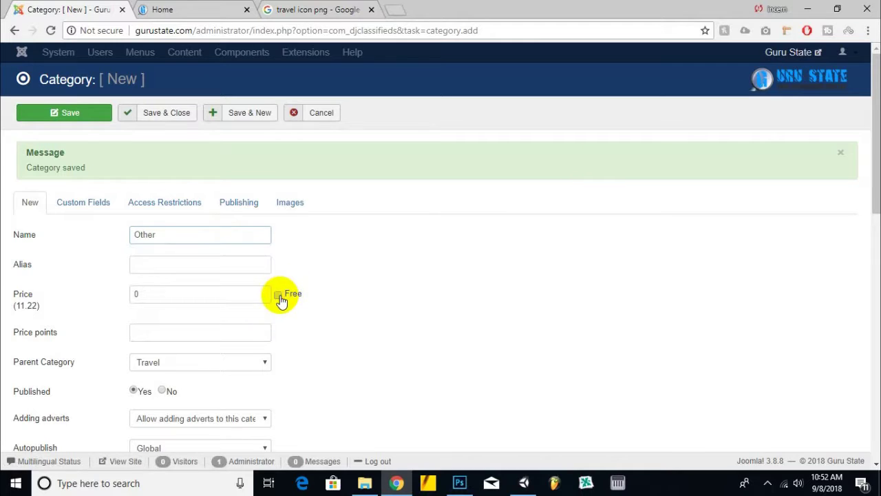
click(162, 10)
click(51, 30)
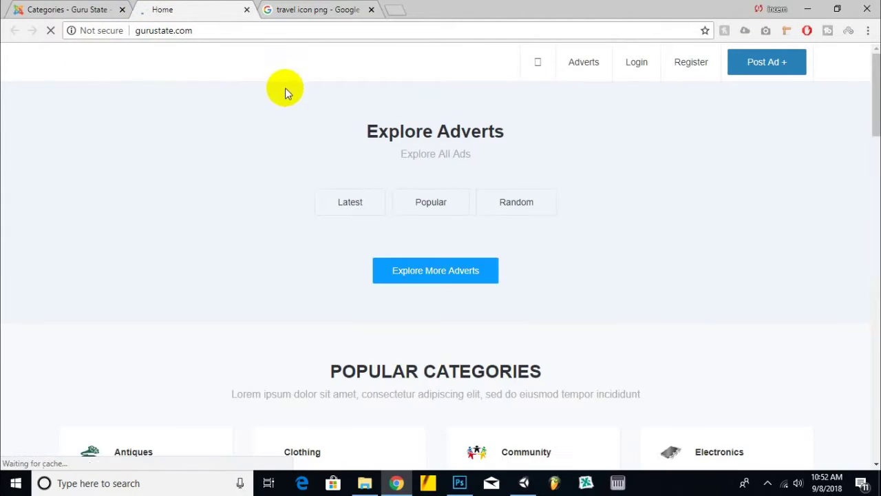
- Check the new Travel subcategories on the home page and open a blank admin category form
scroll(327, 158, down, 10)
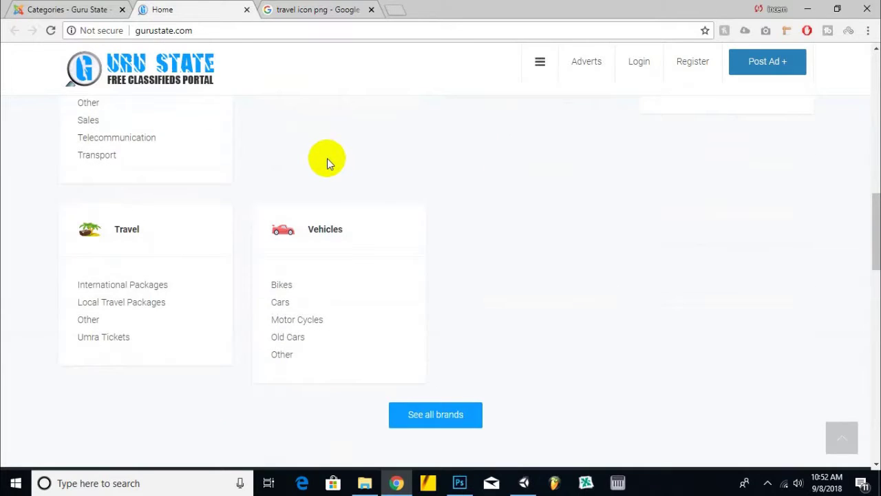
scroll(327, 160, down, 1)
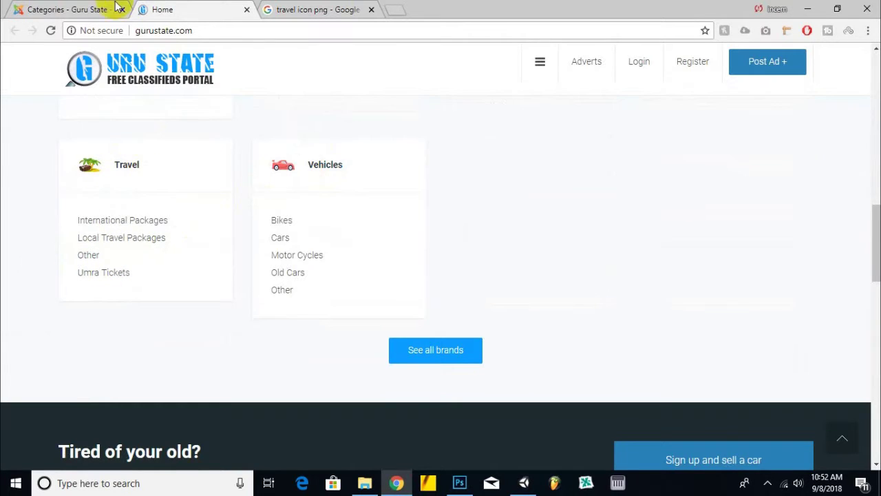
click(81, 9)
click(70, 122)
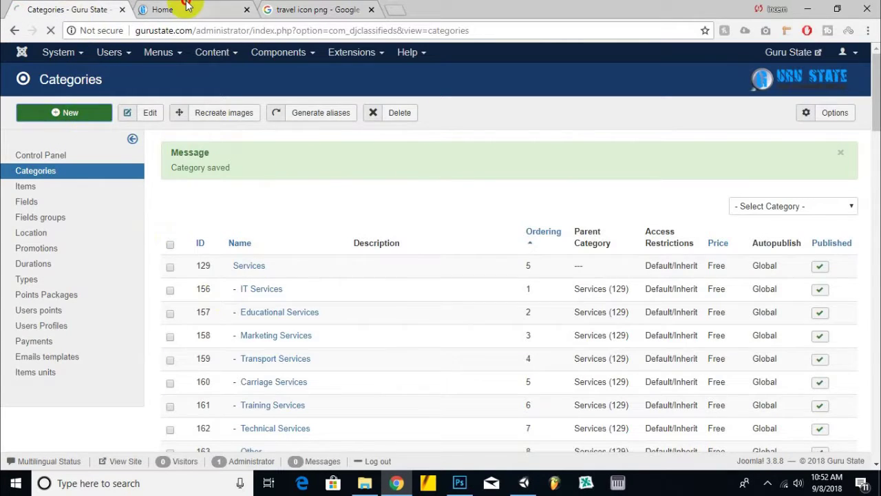
click(177, 8)
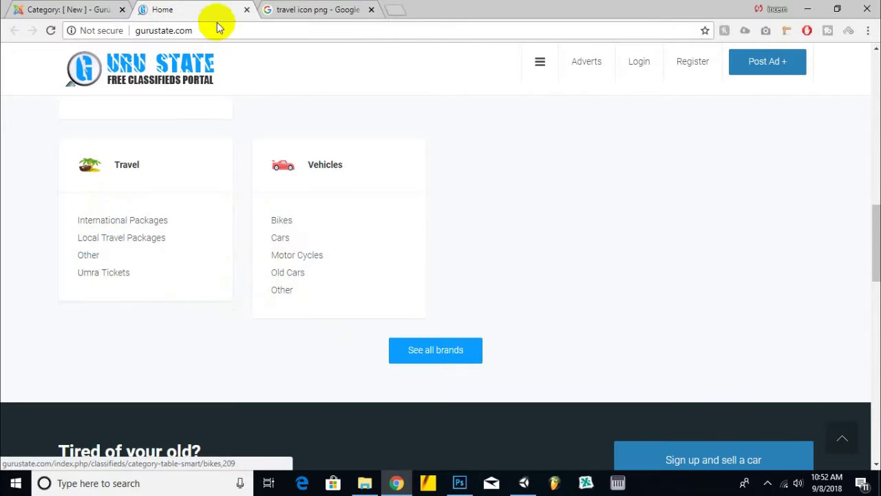
click(95, 8)
- Save a free Special Offers subcategory under Travel and reload the home page
click(264, 187)
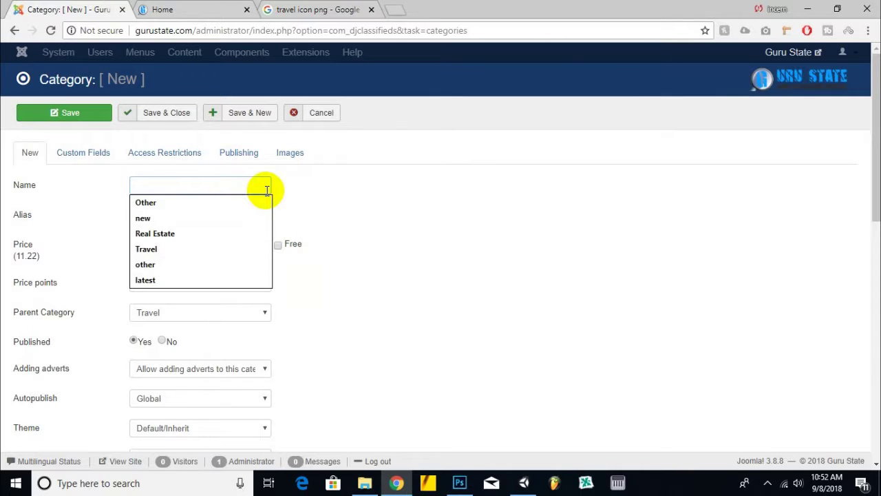
key(BackSpace)
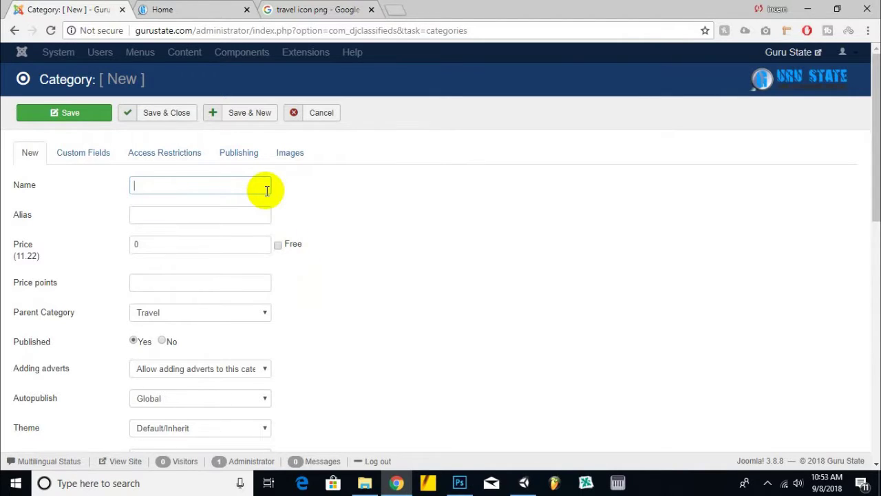
text(Offers)
click(277, 246)
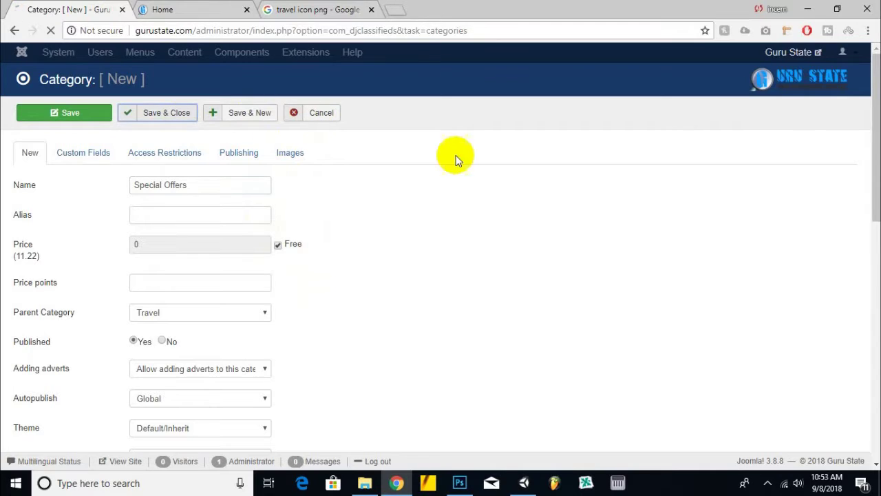
click(230, 9)
click(157, 58)
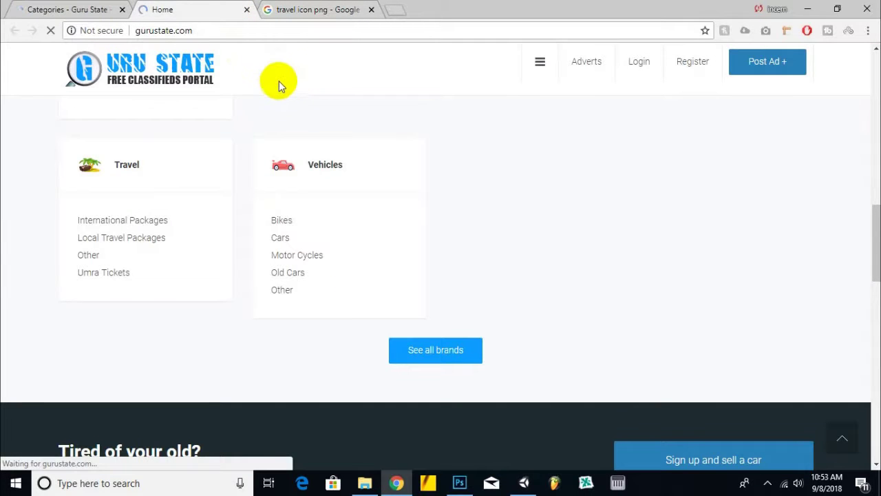
- Close the Google Images tab, browse the home page, and return to the admin categories list
click(347, 9)
click(371, 9)
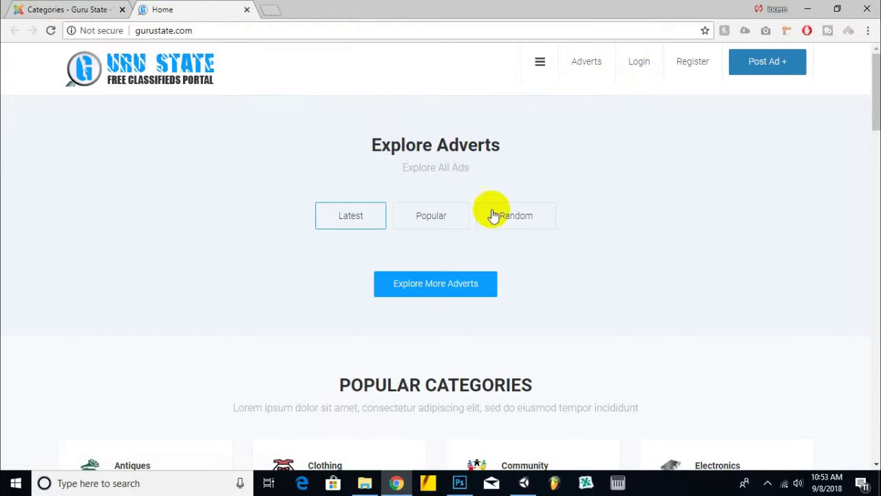
scroll(493, 213, down, 15)
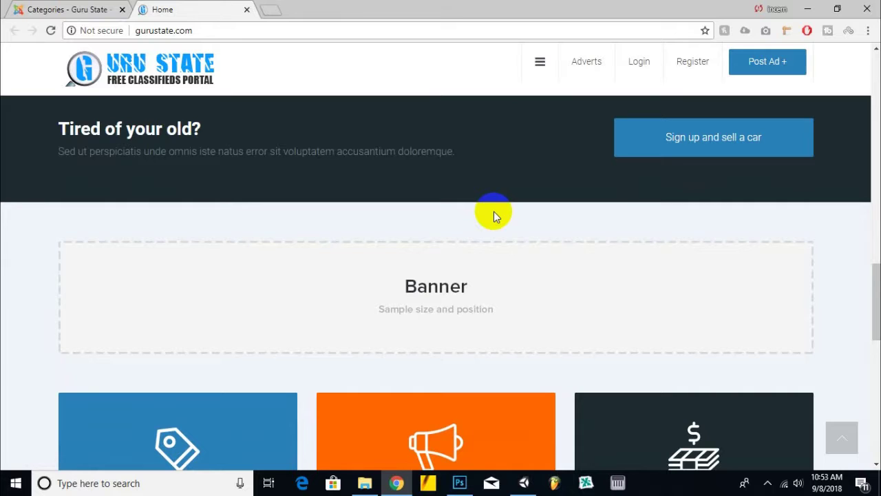
scroll(493, 210, down, 3)
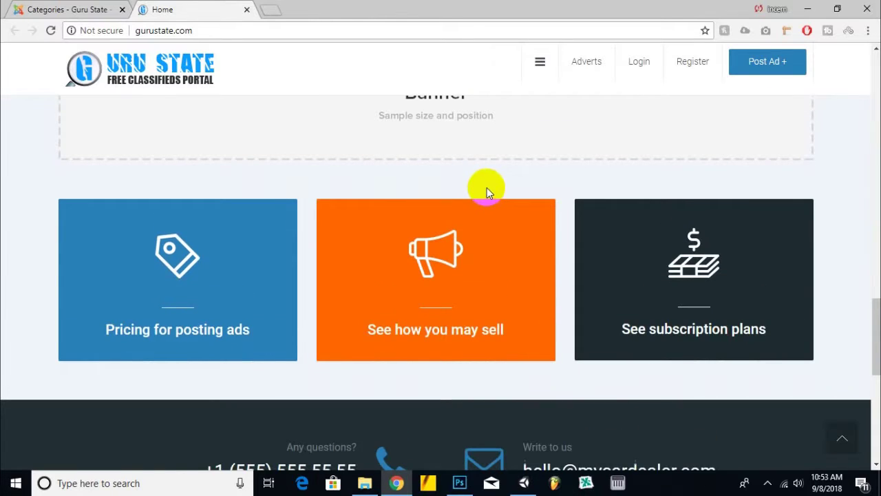
scroll(487, 187, down, 5)
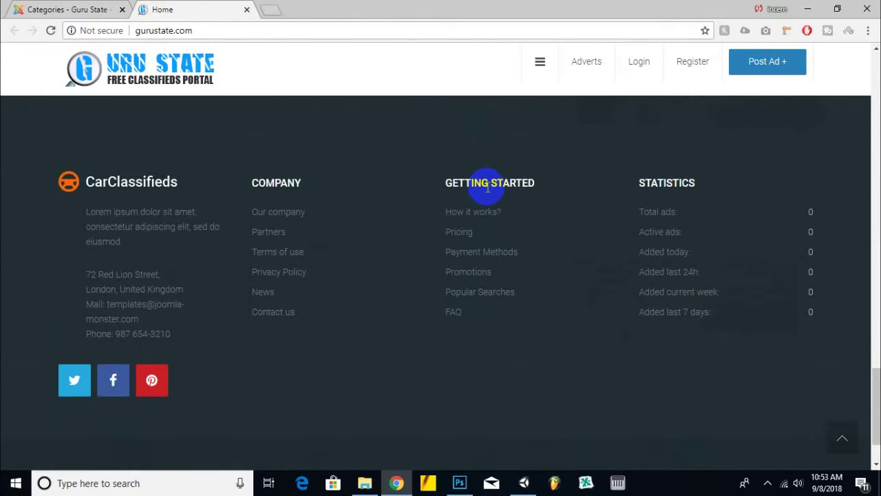
scroll(487, 187, up, 15)
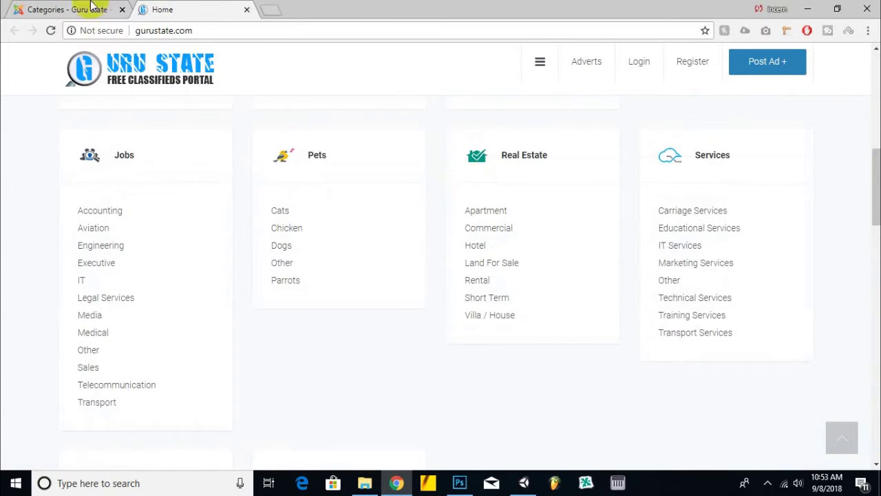
click(91, 8)
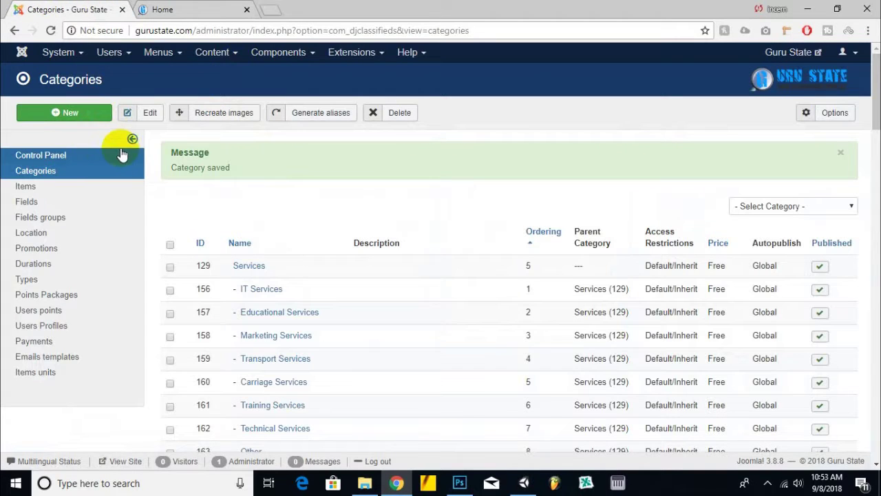
- Open the DJ-Classifieds control panel and scroll through it
click(51, 156)
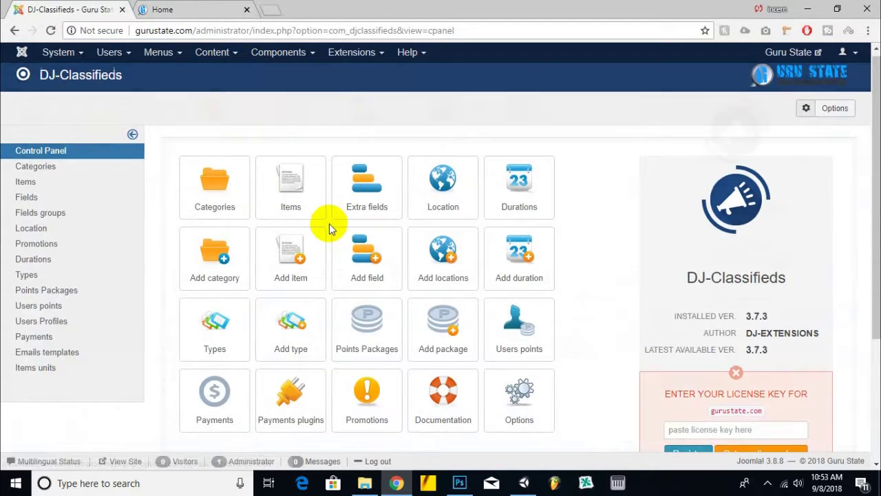
scroll(308, 254, down, 3)
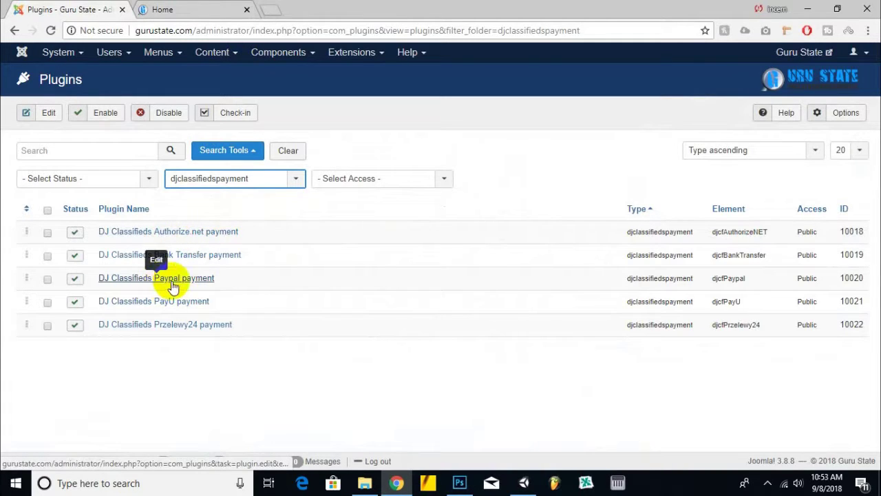
- Disable the PayU, Przelewy24, Bank Transfer and Authorize.net payment plugins
click(48, 324)
click(47, 301)
click(48, 256)
click(48, 232)
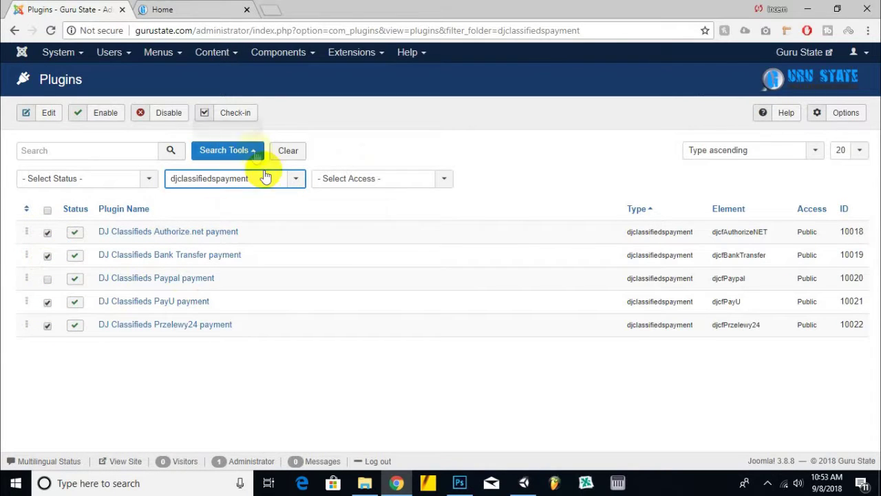
click(156, 117)
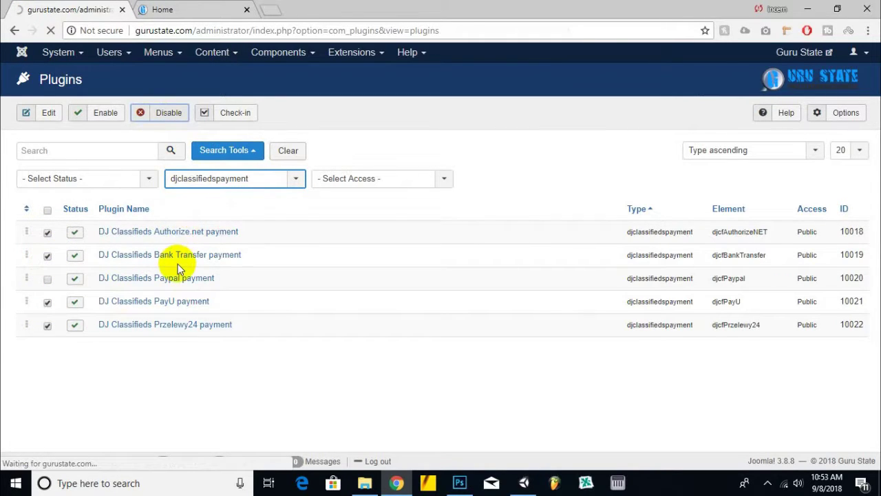
- Open the Paypal payment plugin settings and start editing the business email
click(157, 328)
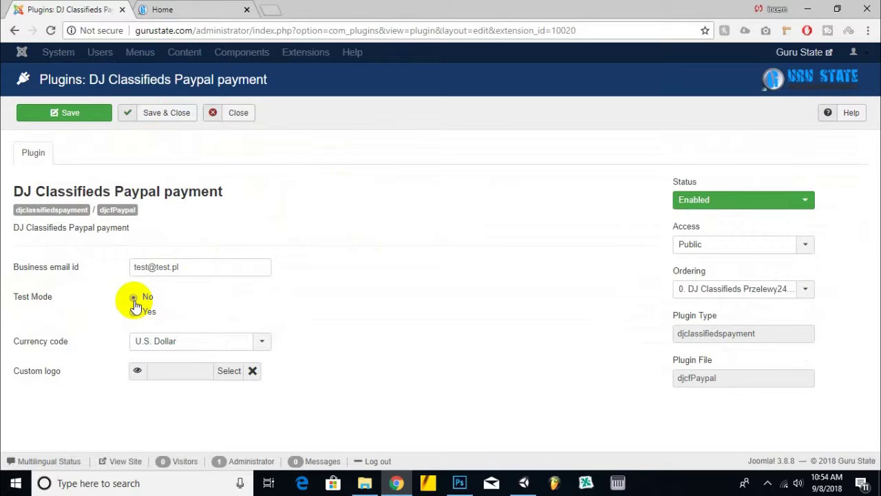
click(199, 265)
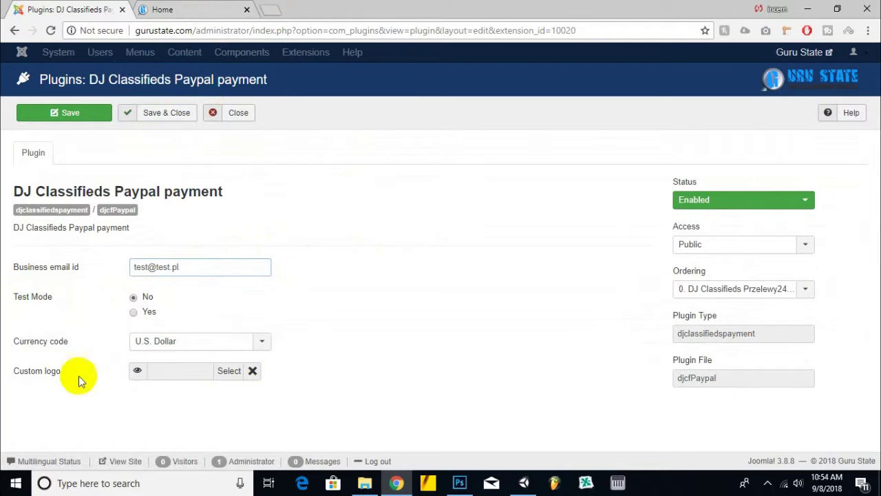
mouse_move(41, 372)
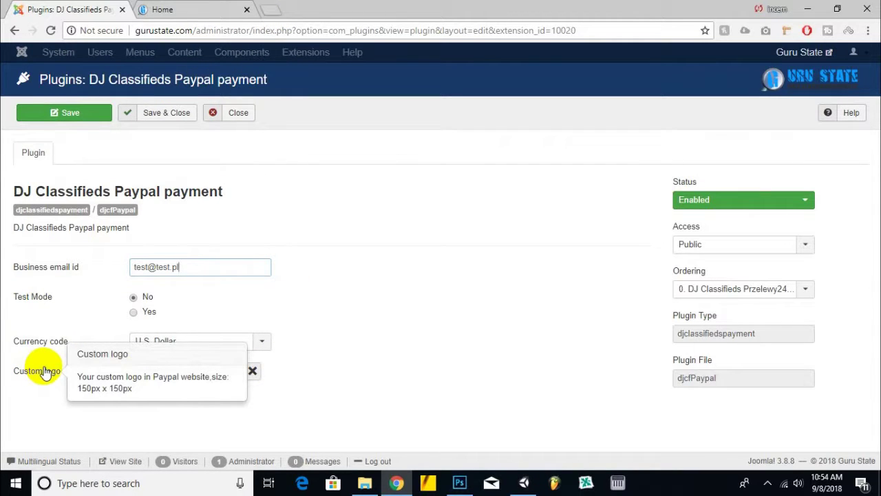
- Search Google Images for 'paypal logo png' in a new tab
click(272, 11)
text(pay)
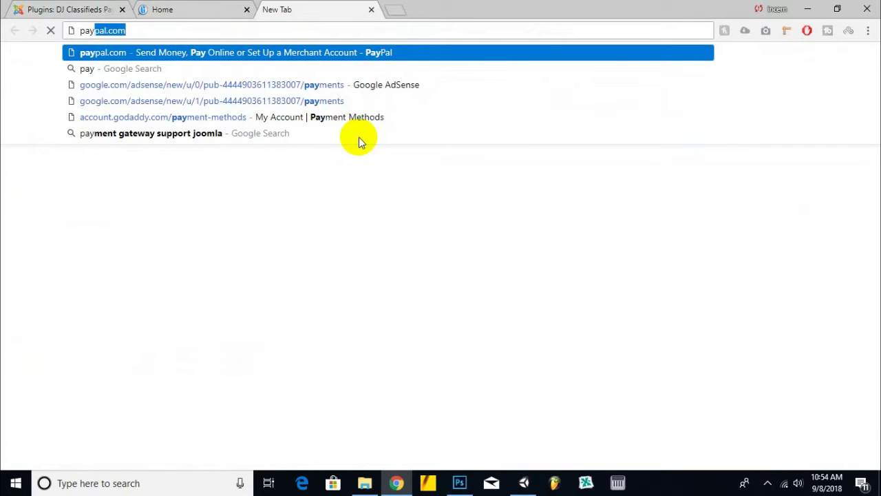
text(pal logo png)
key(Return)
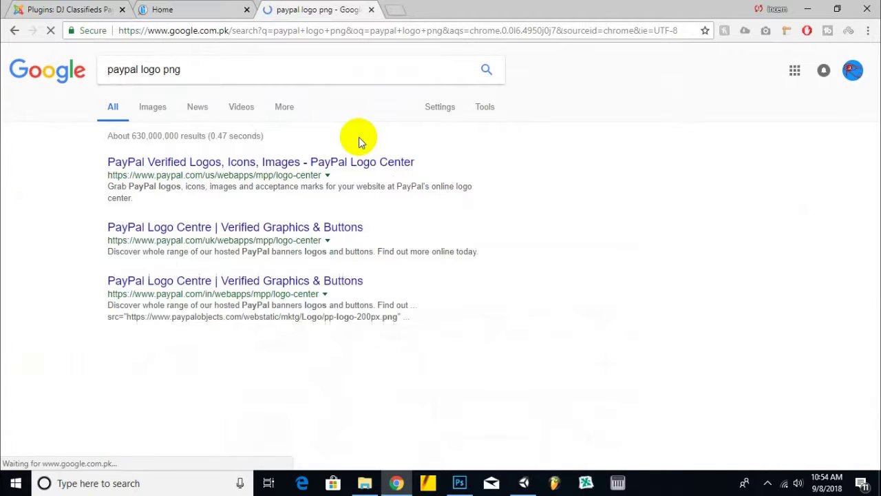
click(155, 112)
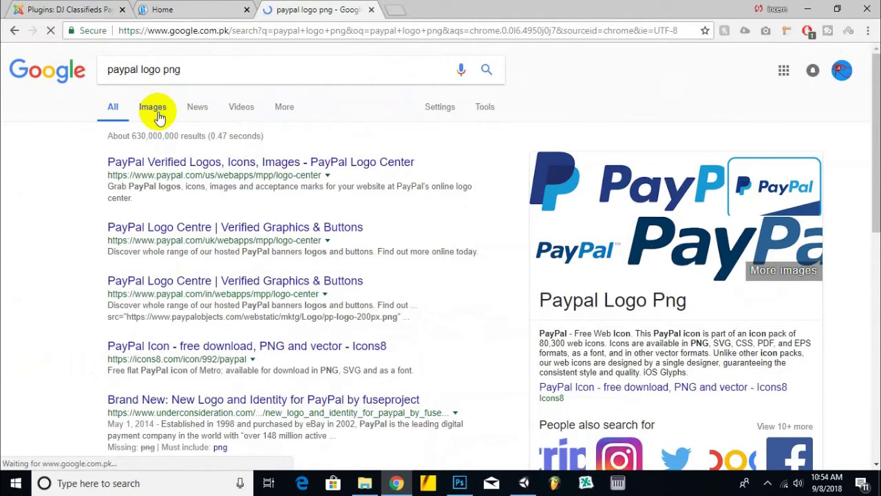
key(ctrl+1)
- Open the first PayPal logo image result in a new tab
mouse_move(140, 371)
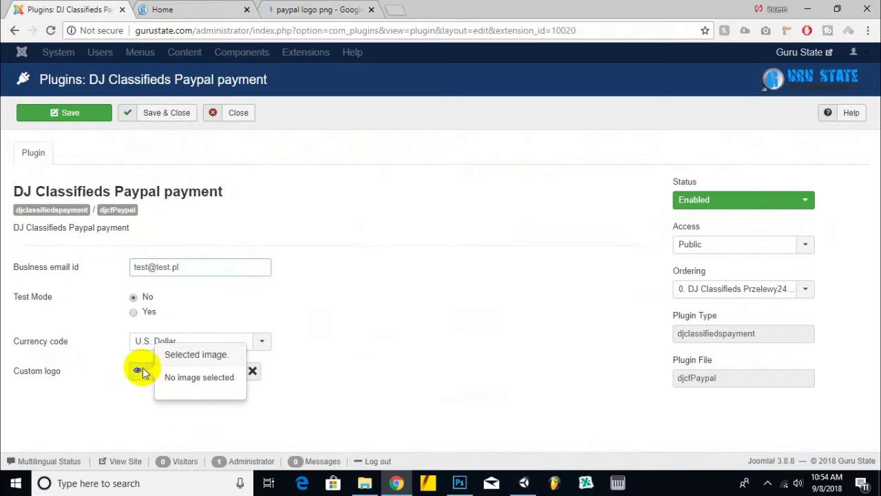
mouse_move(50, 374)
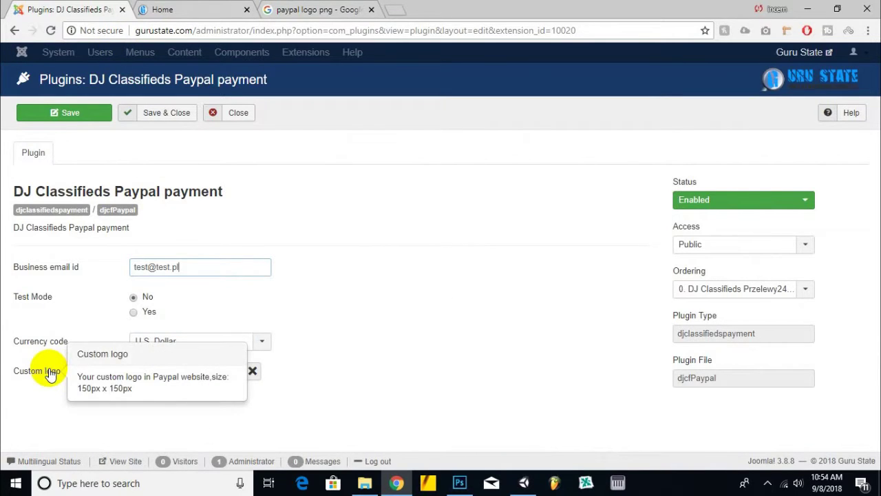
click(332, 11)
right_click(110, 220)
click(131, 226)
scroll(126, 224, down, 2)
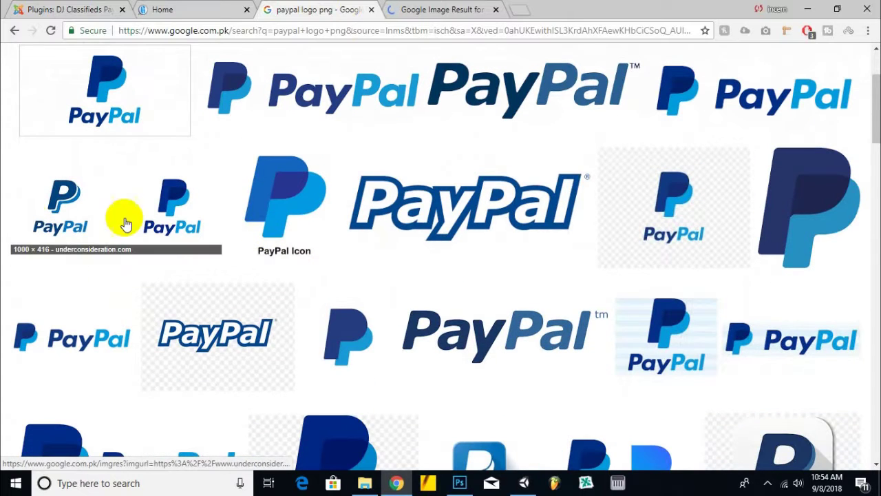
- Open two more PayPal logo results in new tabs
right_click(61, 210)
right_click(288, 201)
scroll(140, 274, down, 1)
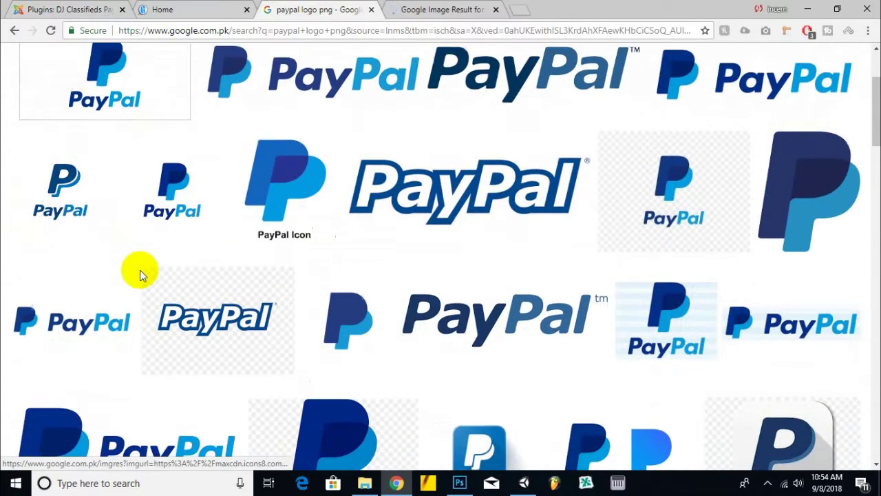
scroll(140, 274, down, 2)
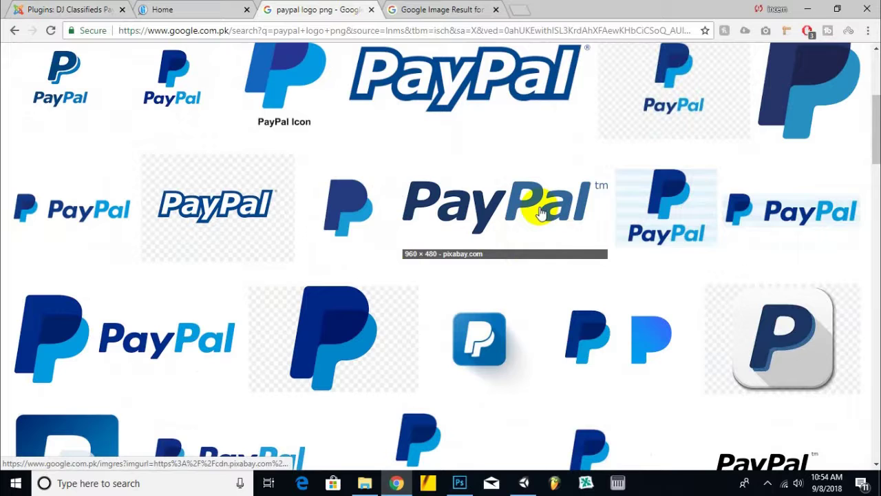
right_click(674, 221)
click(678, 239)
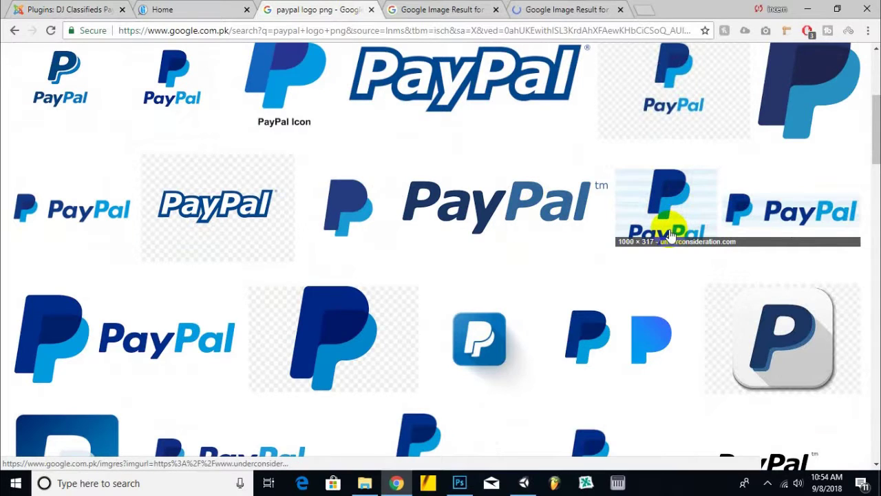
scroll(673, 234, down, 2)
right_click(428, 329)
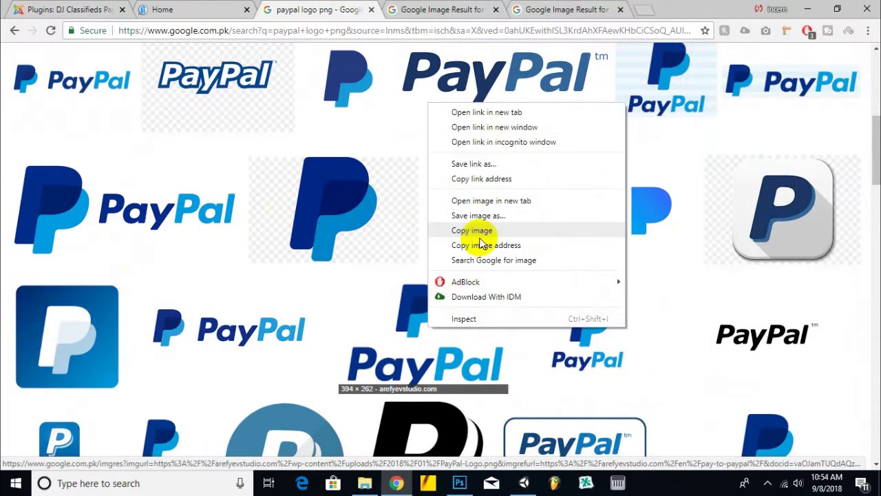
click(496, 113)
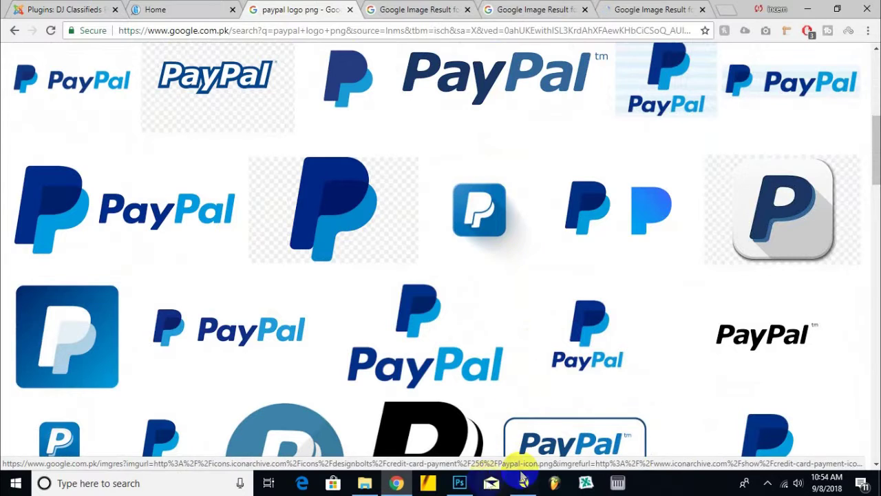
click(459, 483)
- Create a new transparent Photoshop document with height 150
click(148, 27)
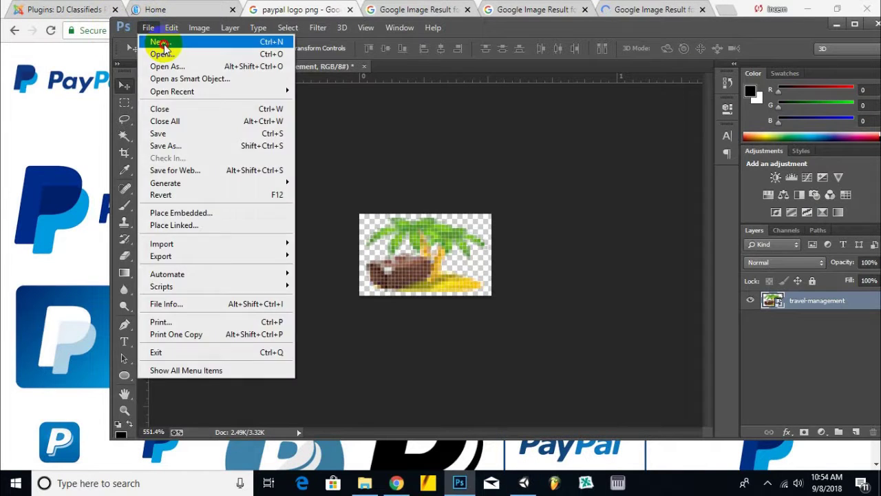
click(399, 156)
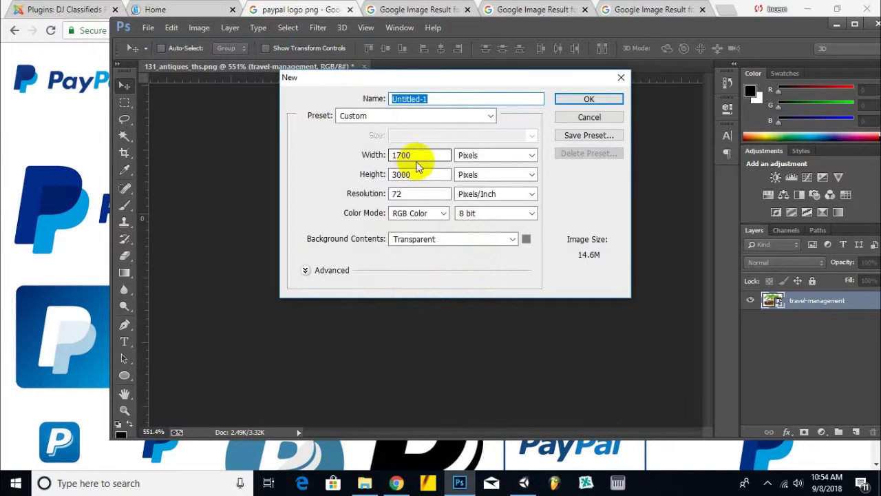
double_click(419, 155)
key(Tab)
text(15)
key(Return)
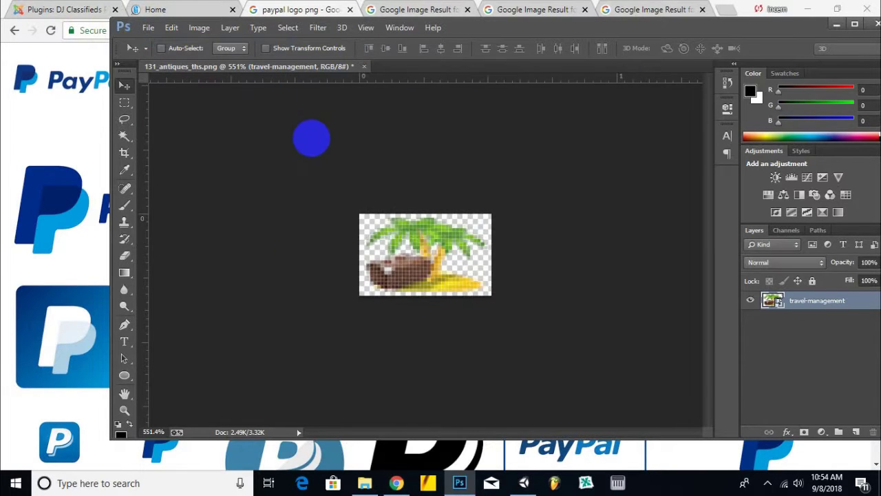
- Download the Pay to PayPal logo as PayPal-Logo.png and drag it toward Photoshop
click(427, 9)
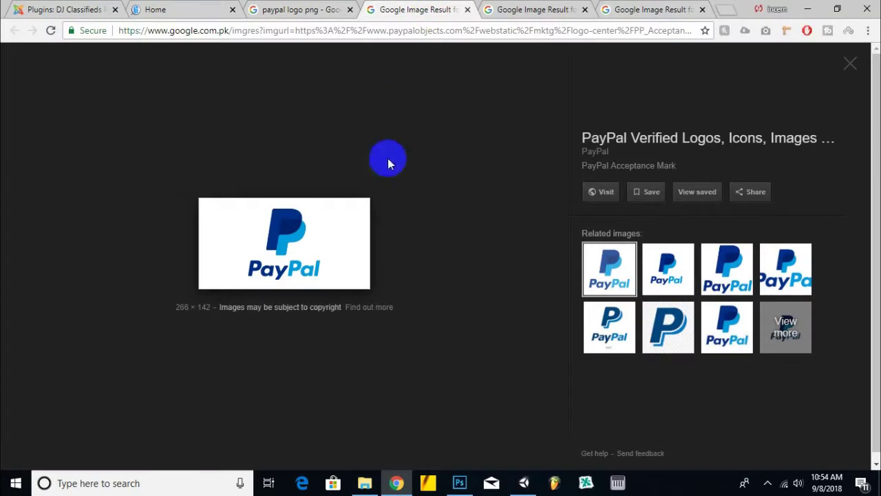
click(556, 9)
click(692, 9)
right_click(289, 216)
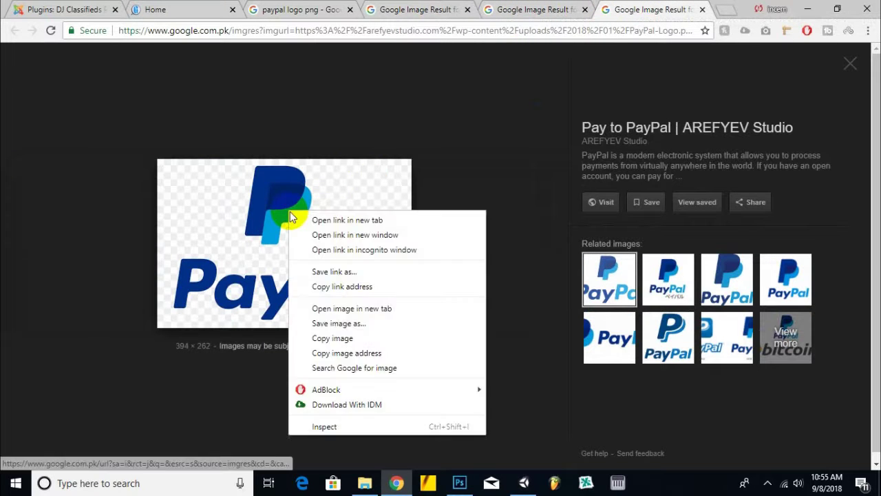
click(348, 323)
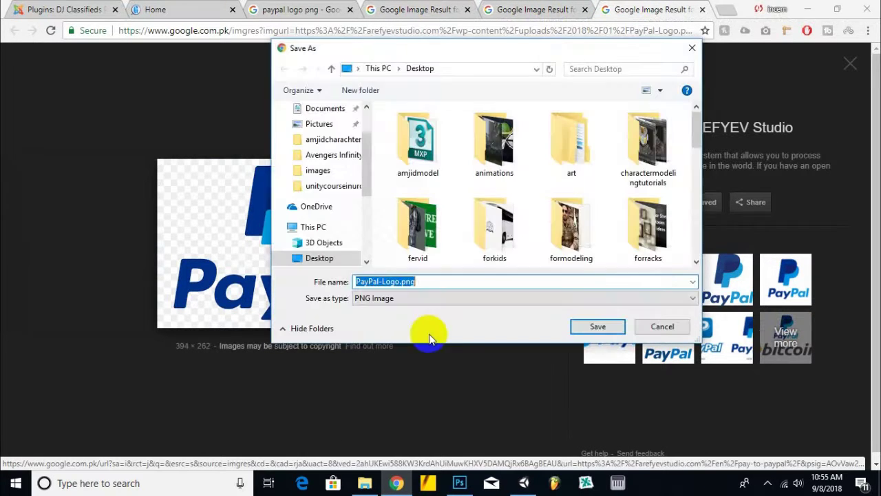
click(587, 324)
drag(31, 455, 448, 284)
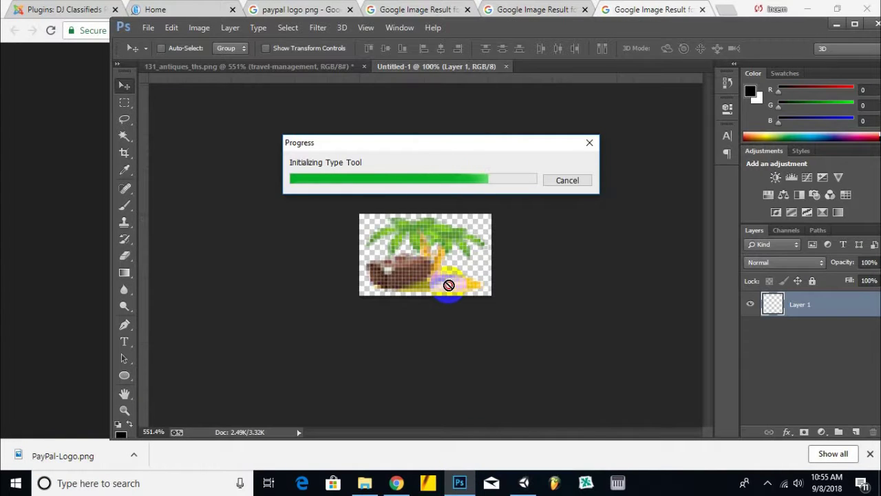
- Place the PayPal logo in the document over a black-filled Layer 1 beneath it
drag(449, 284, 453, 293)
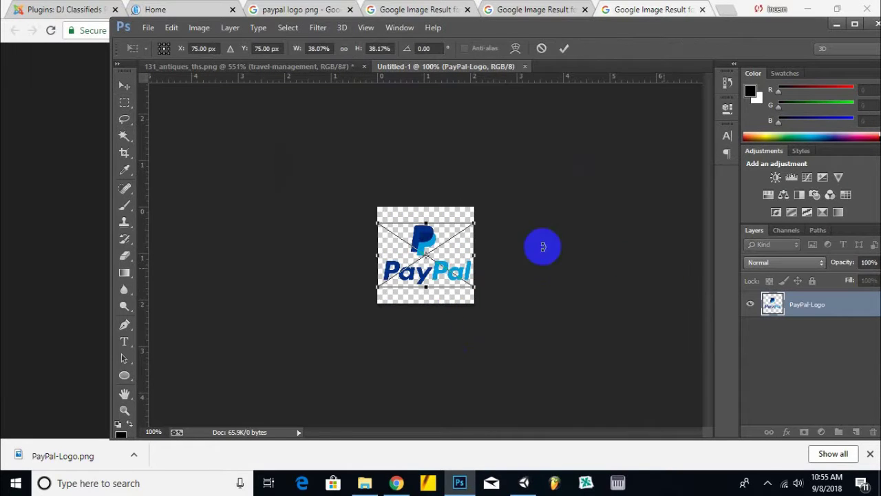
key(Return)
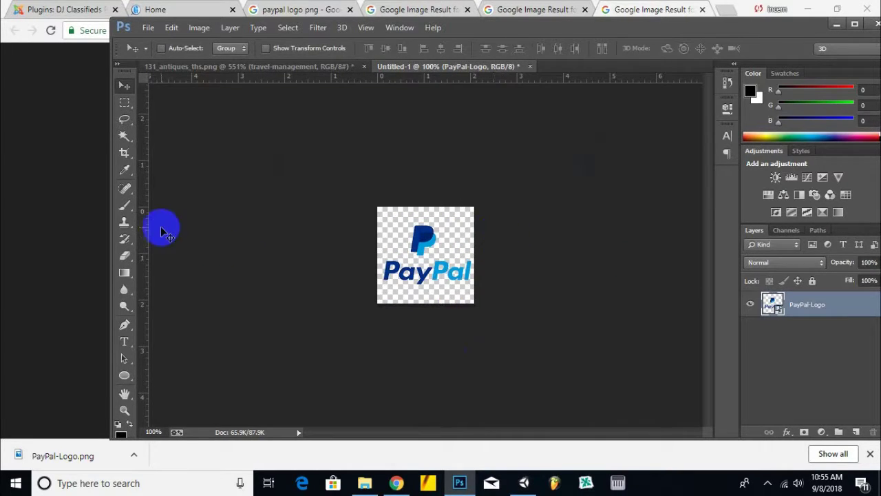
click(127, 378)
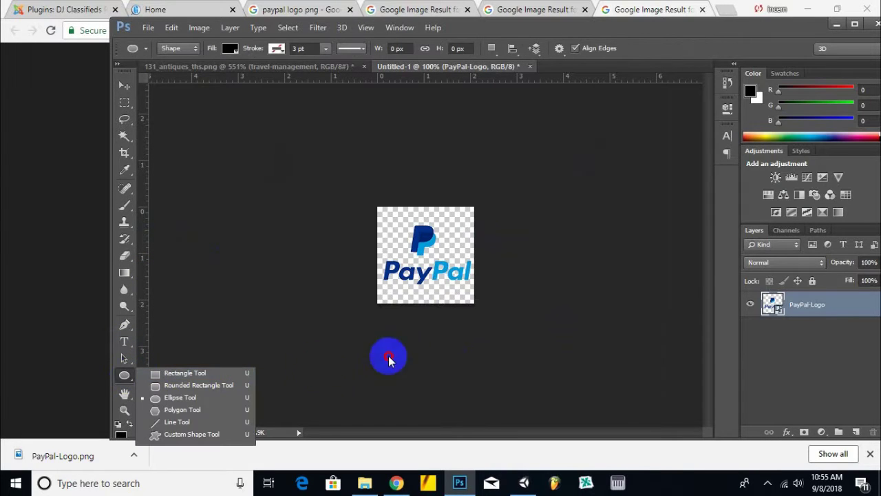
click(856, 432)
drag(823, 306, 819, 338)
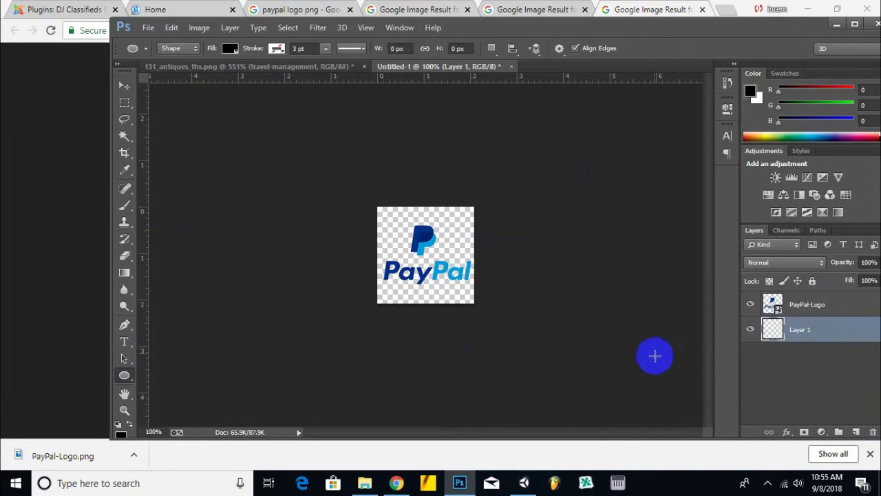
key(alt+BackSpace)
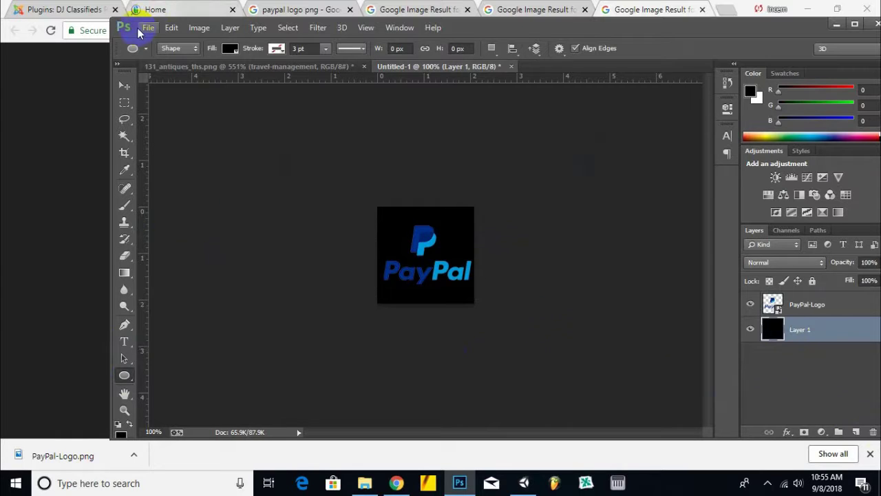
- Save the logo image as a JPEG under a new paypal logo file name
click(148, 28)
click(174, 145)
click(219, 273)
click(210, 144)
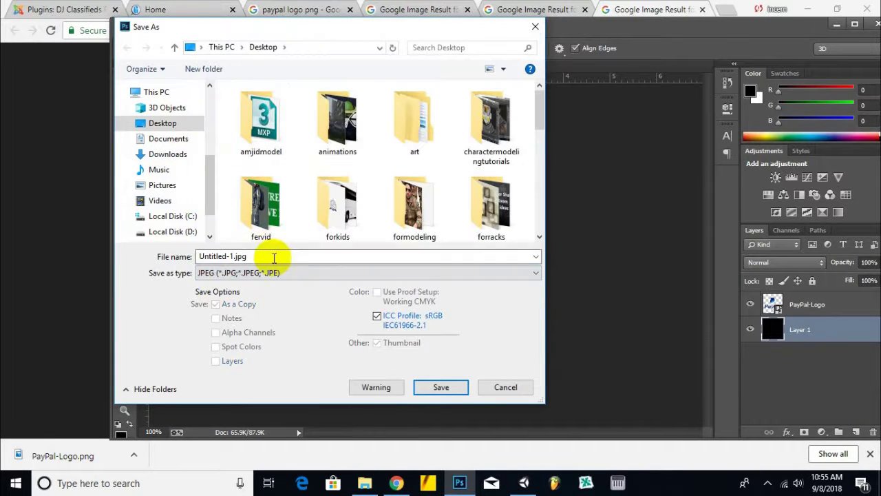
text(paypallogo)
key(Return)
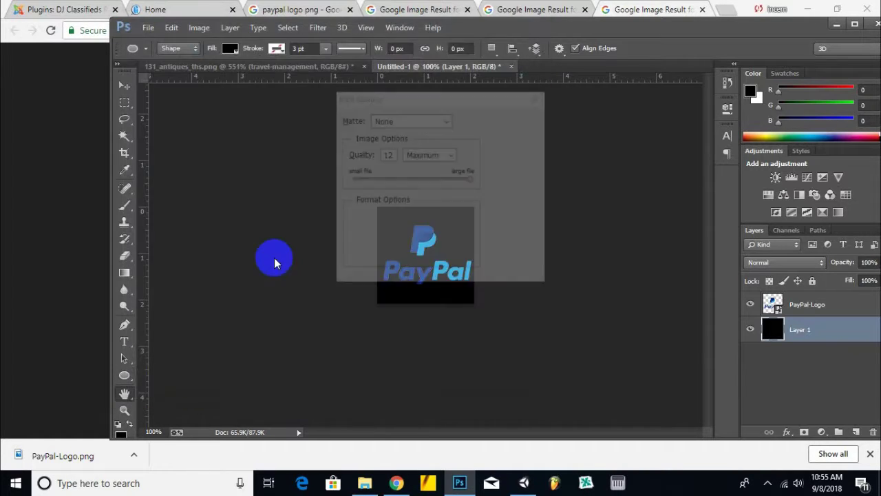
click(513, 116)
- Back in the Paypal plugin settings, select the existing business email address for replacement
click(297, 9)
click(75, 9)
drag(180, 262, 62, 262)
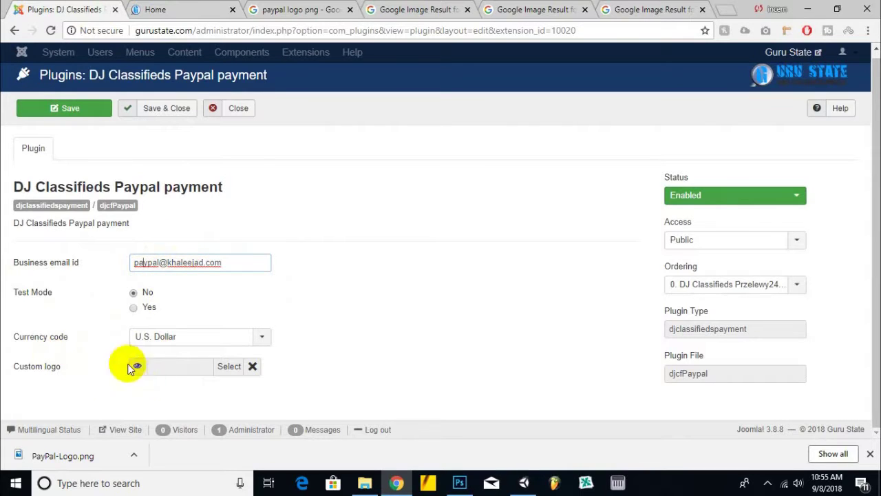
- Upload paypallogo.jpg, insert it as the PayPal plugin's custom logo, and save
click(219, 366)
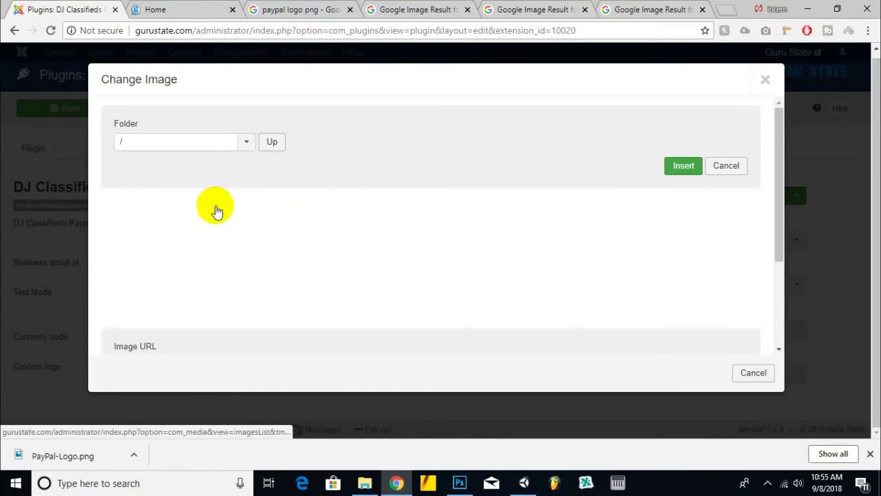
scroll(221, 323, down, 3)
click(255, 284)
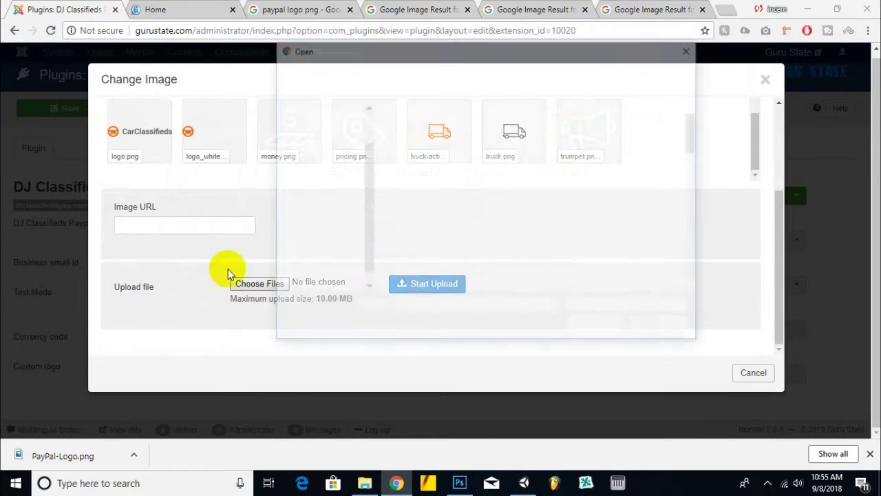
scroll(447, 179, down, 5)
double_click(417, 163)
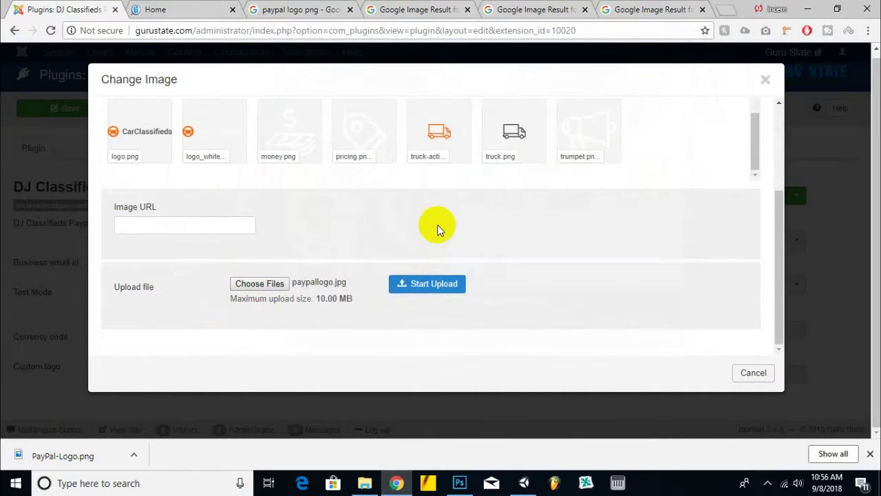
click(440, 284)
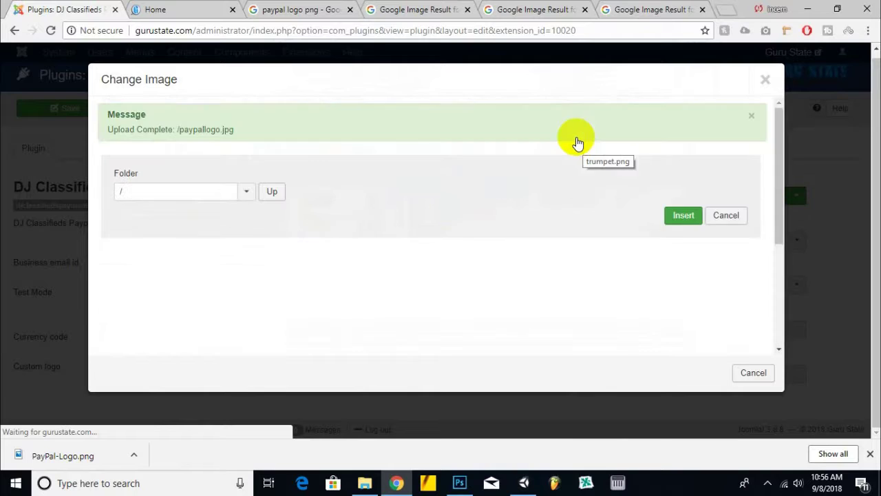
scroll(427, 269, down, 5)
click(387, 302)
click(684, 215)
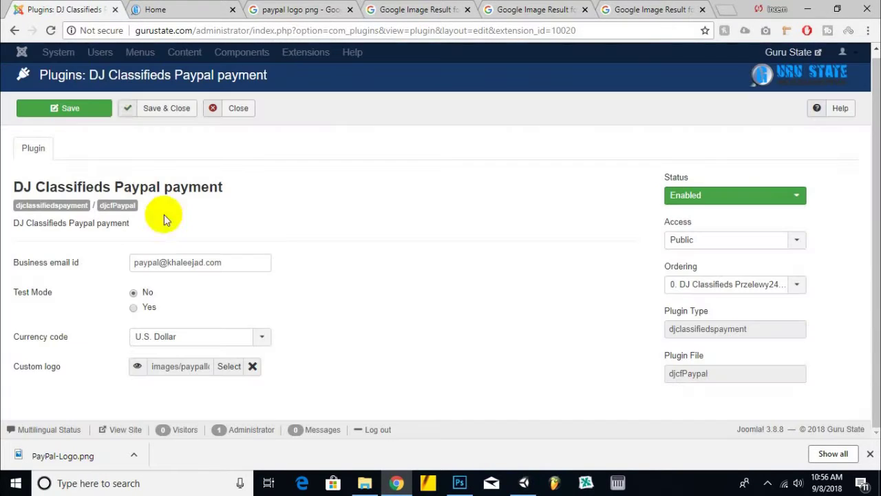
click(103, 108)
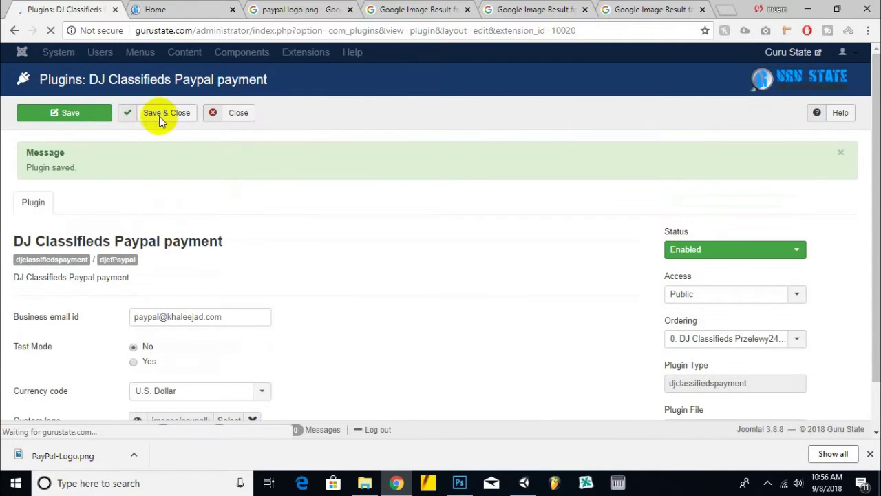
- Save and close the PayPal plugin, then open the DJ-Classifieds Payments list
click(163, 117)
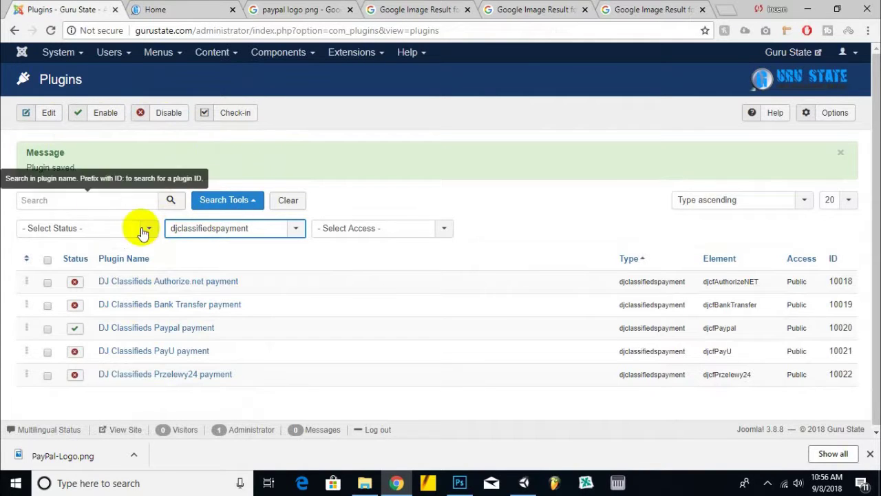
click(278, 52)
click(298, 108)
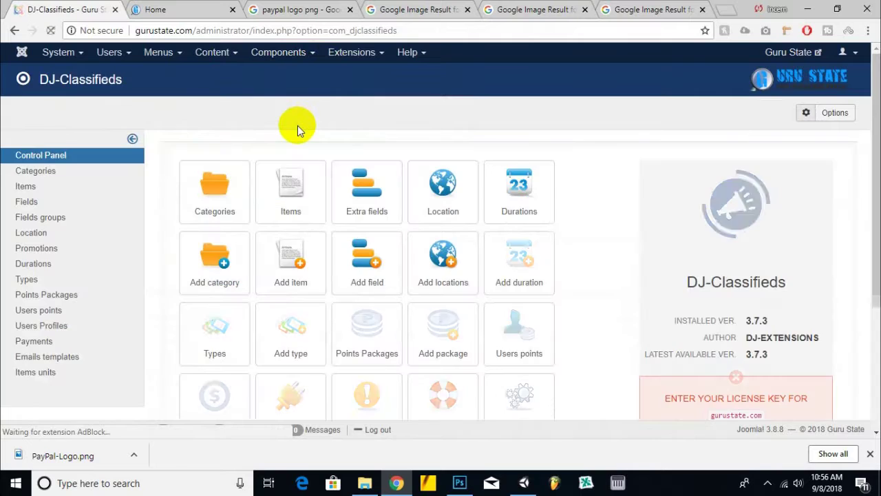
scroll(315, 222, down, 3)
click(190, 221)
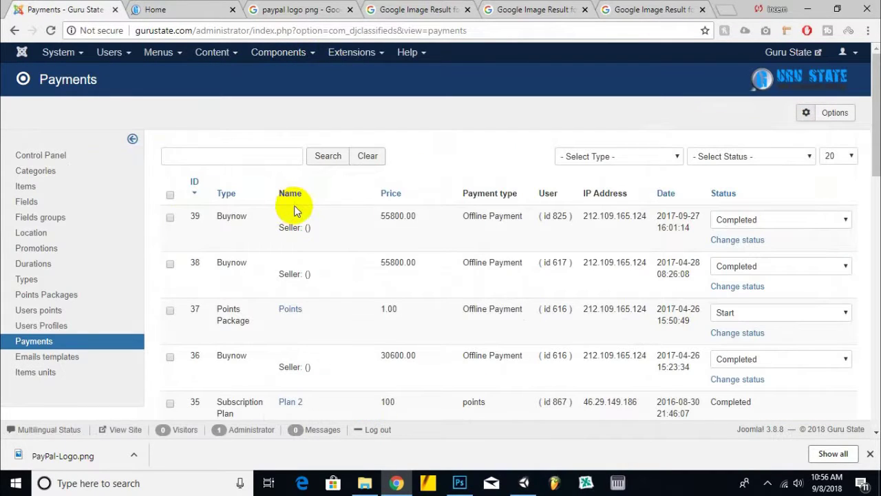
- Show page 2 of the payments list and highlight payment 2's details
scroll(297, 209, down, 1)
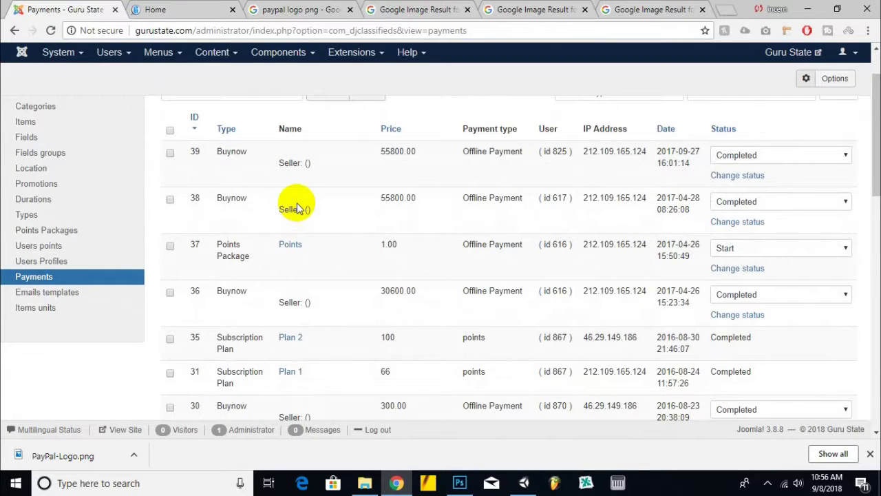
scroll(419, 255, down, 3)
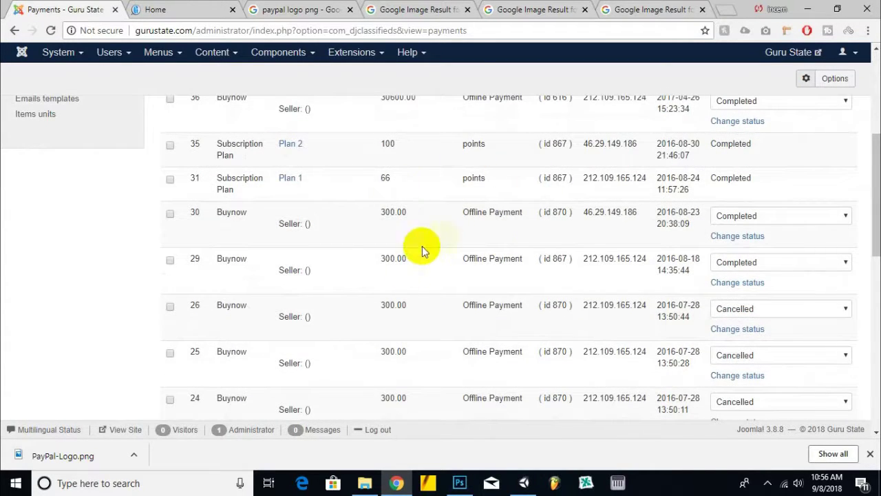
scroll(436, 245, down, 7)
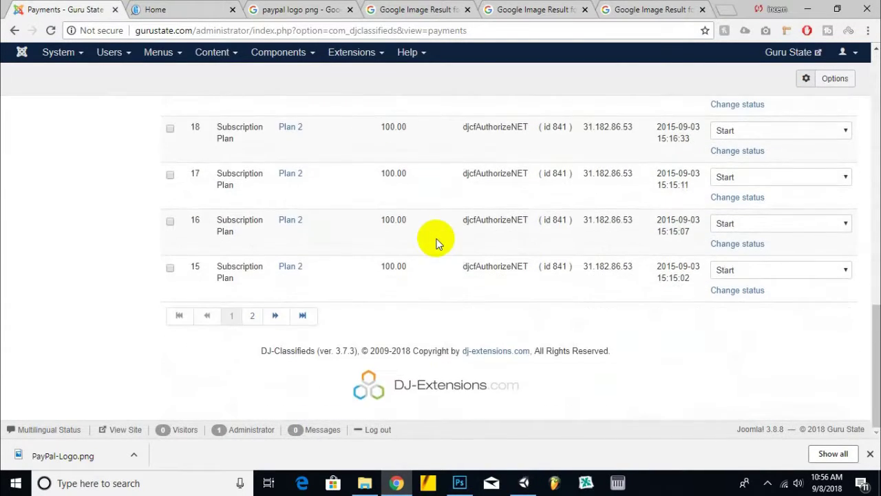
click(252, 316)
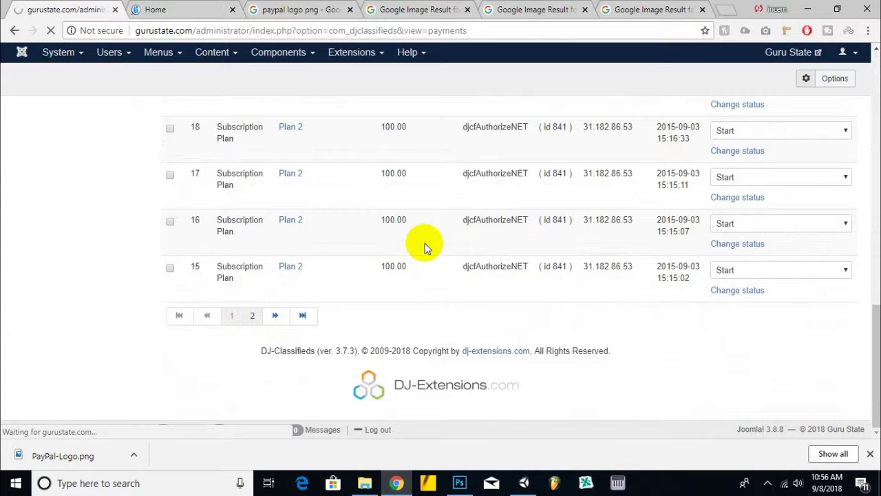
scroll(425, 243, down, 8)
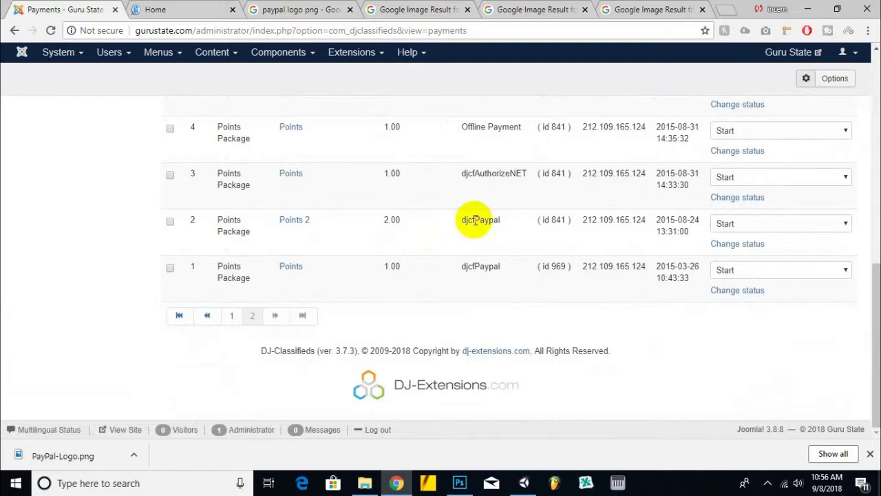
click(390, 219)
drag(390, 220, 394, 259)
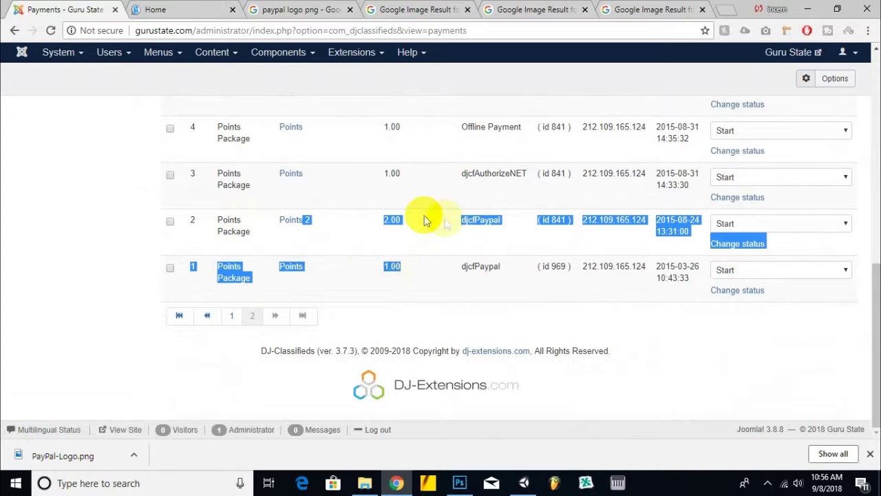
scroll(435, 240, up, 10)
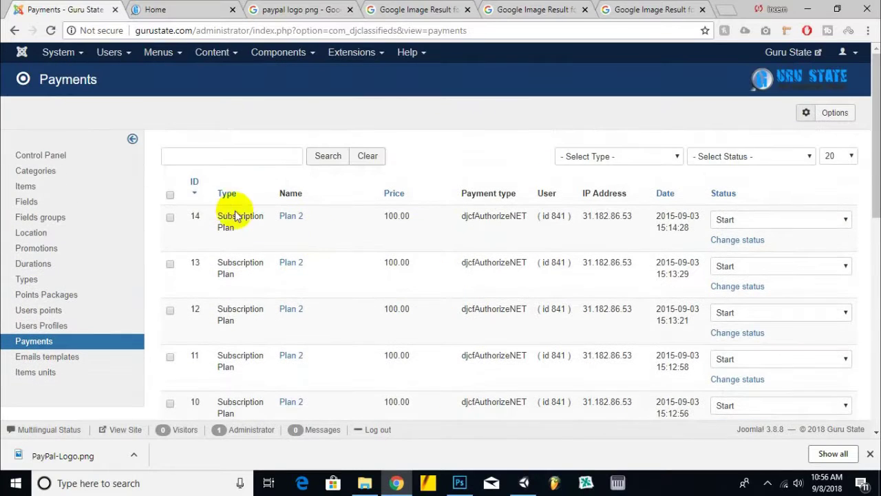
click(54, 411)
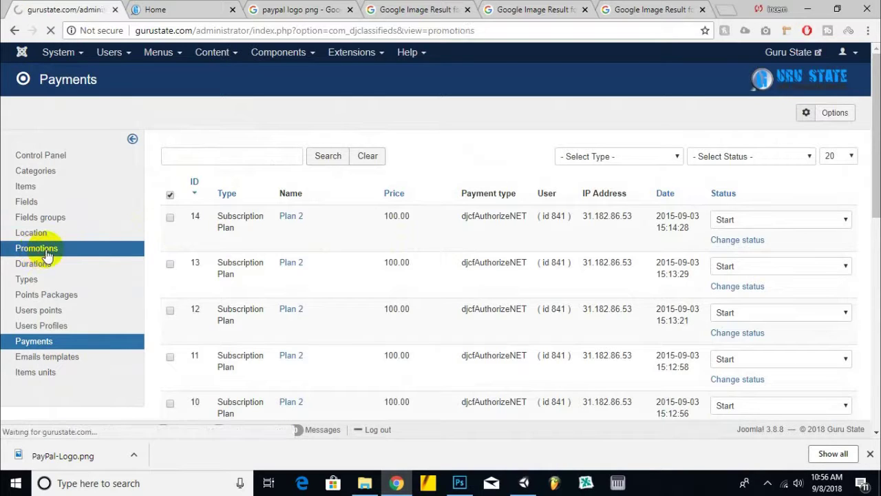
- Open the First and Bold promotions' edit pages in new tabs
scroll(570, 153, down, 1)
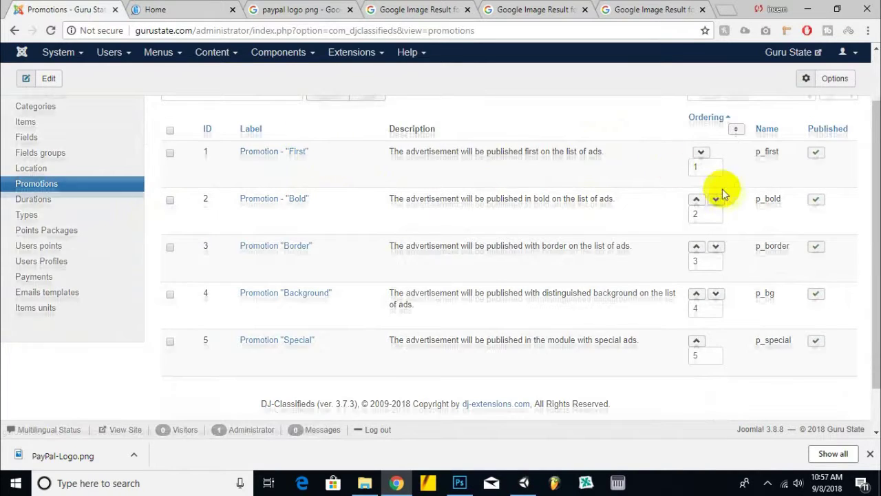
scroll(722, 189, up, 1)
right_click(313, 224)
click(313, 227)
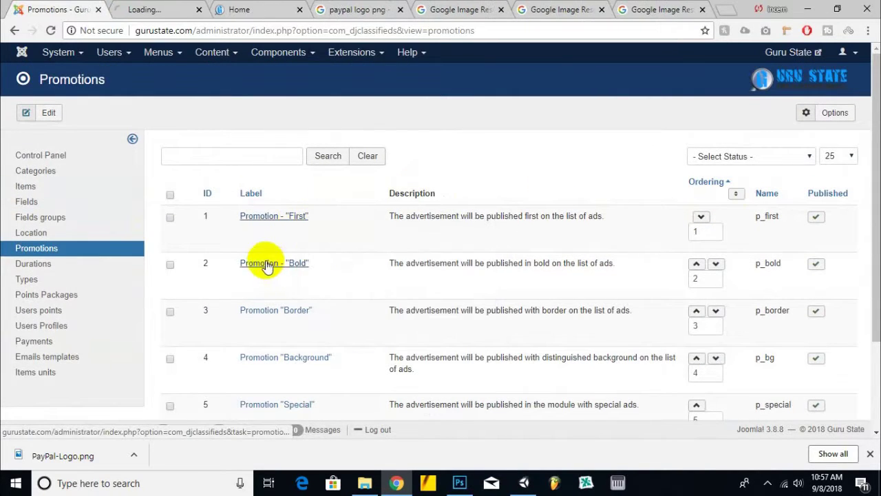
scroll(275, 230, down, 1)
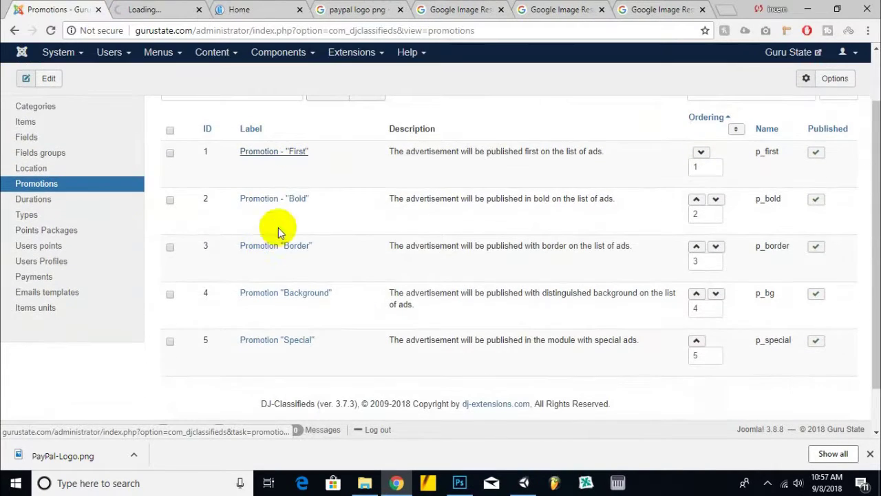
click(170, 200)
scroll(373, 164, up, 1)
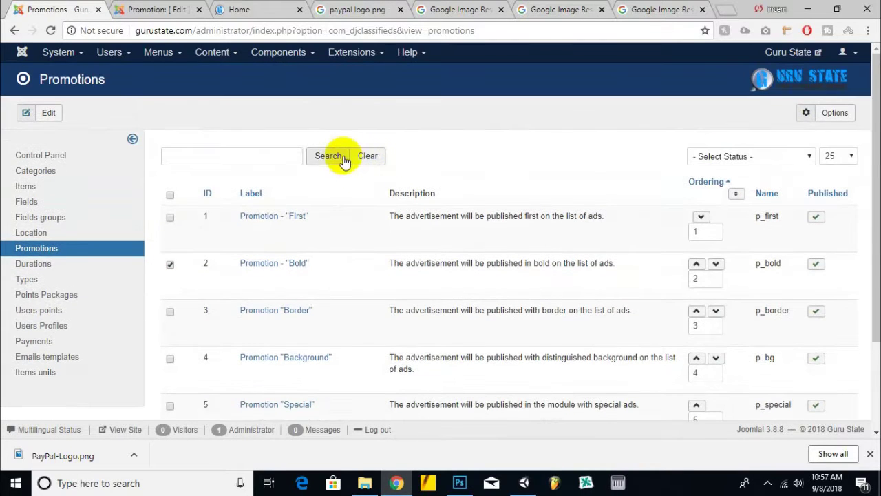
scroll(313, 177, down, 1)
right_click(296, 198)
click(324, 206)
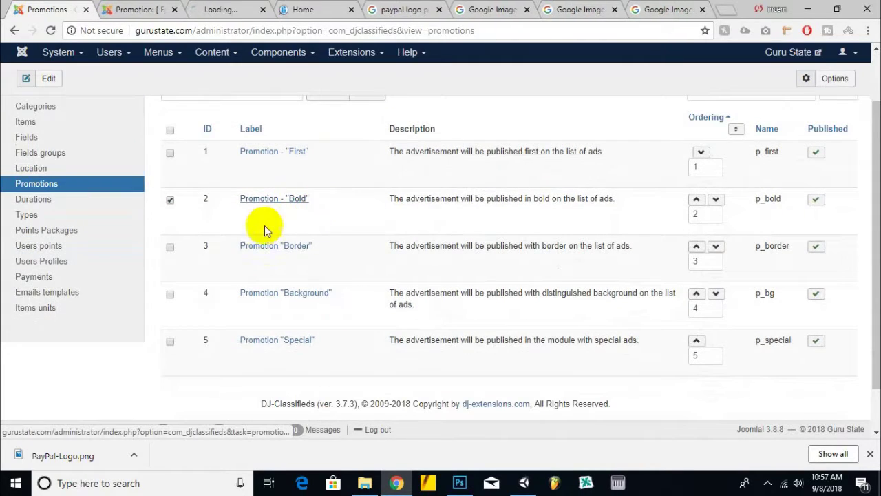
- Open the Border and Background promotions' edit pages in new tabs
scroll(275, 221, down, 1)
right_click(286, 200)
click(314, 206)
right_click(293, 238)
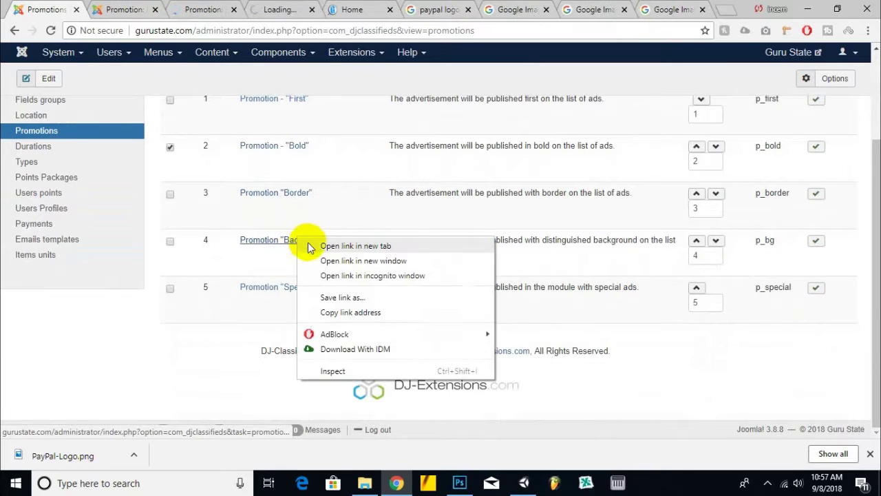
click(321, 247)
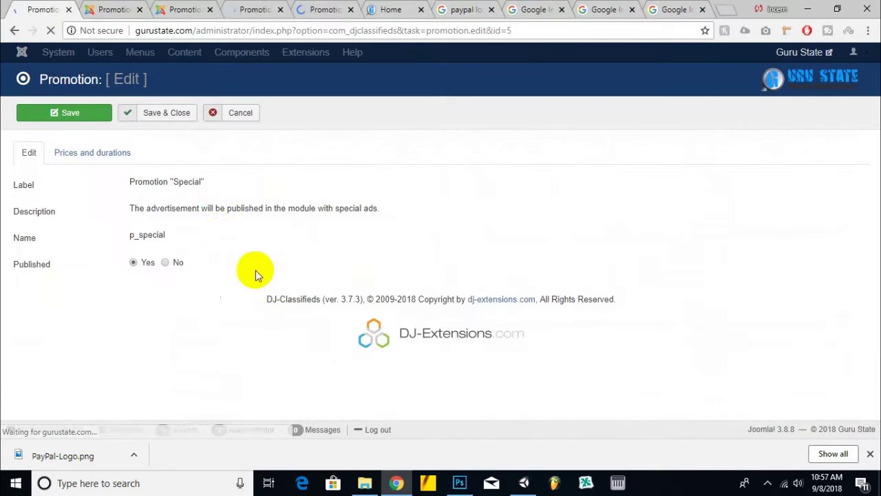
- Review the Special promotion's prices and durations, then save and close it
click(119, 155)
click(26, 151)
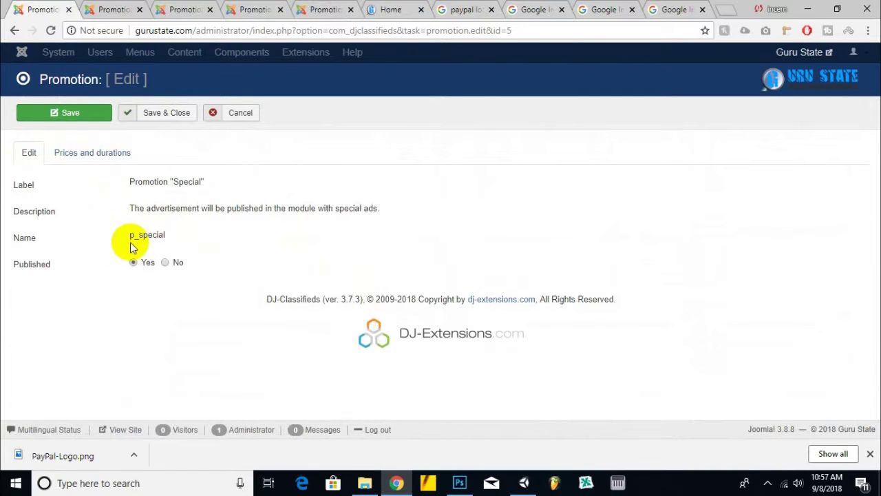
click(94, 165)
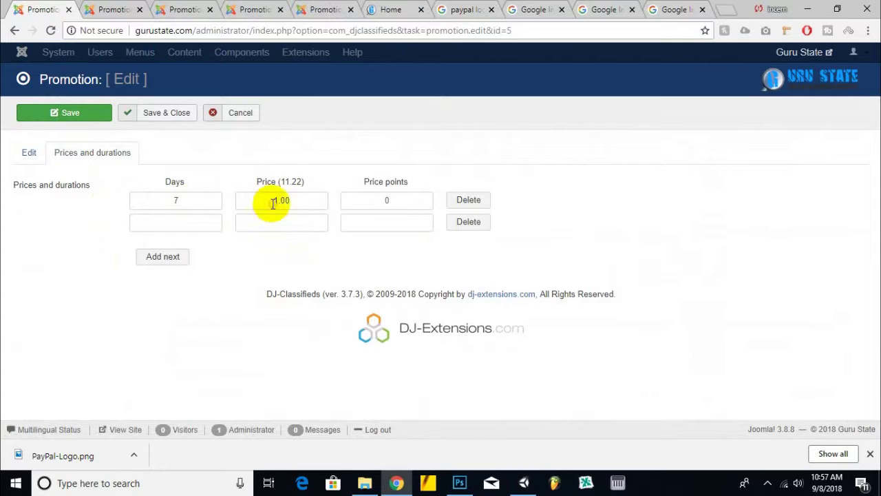
drag(273, 202, 292, 203)
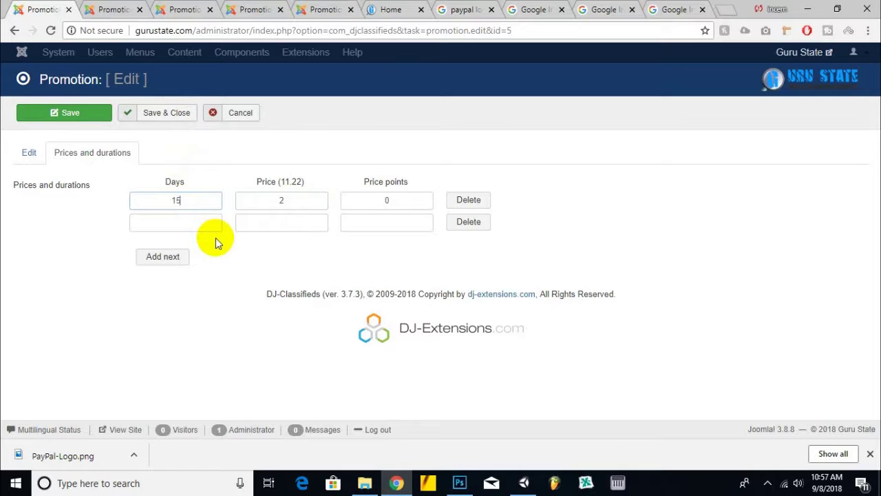
click(167, 113)
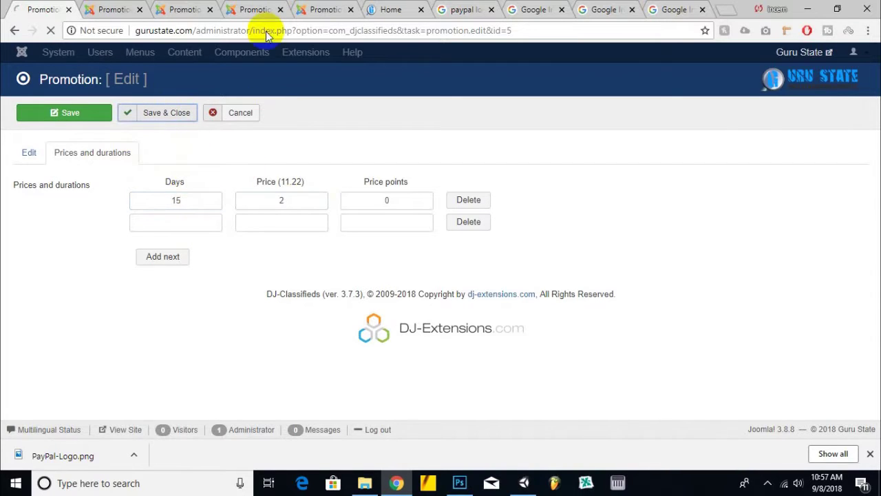
- Replace the First promotion's 1.00 price with 5, then save and close it
click(121, 9)
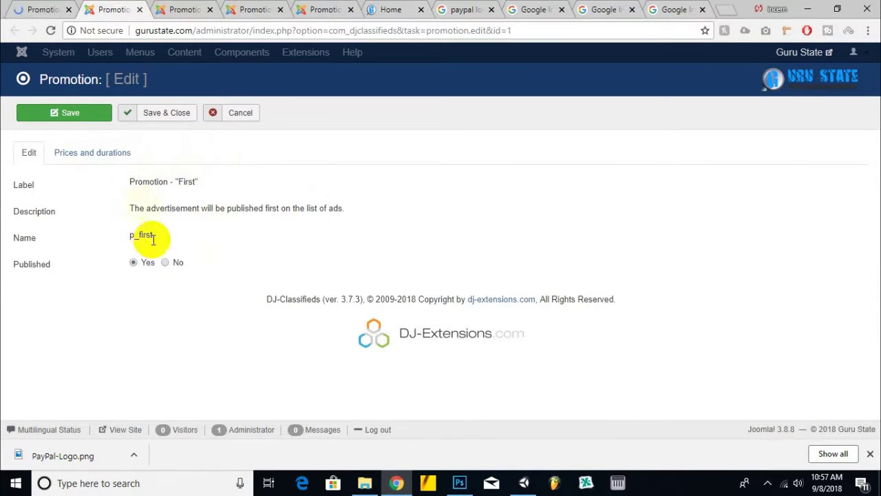
click(90, 153)
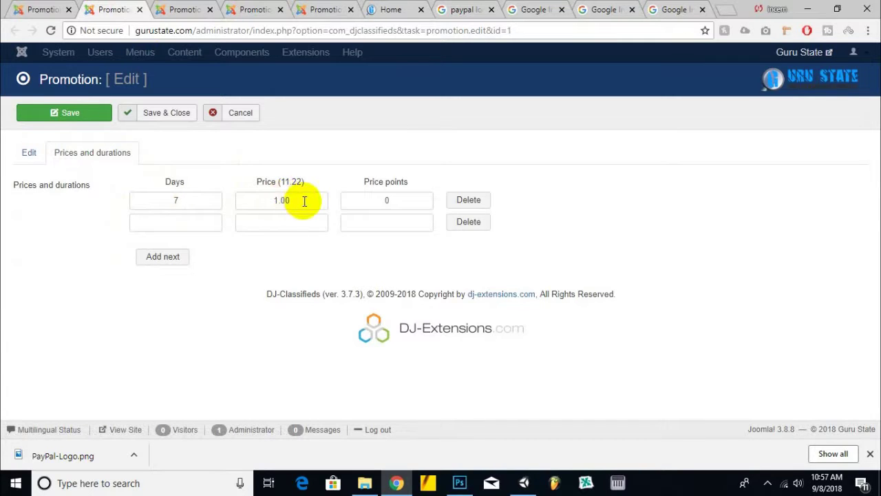
drag(303, 200, 262, 199)
click(177, 199)
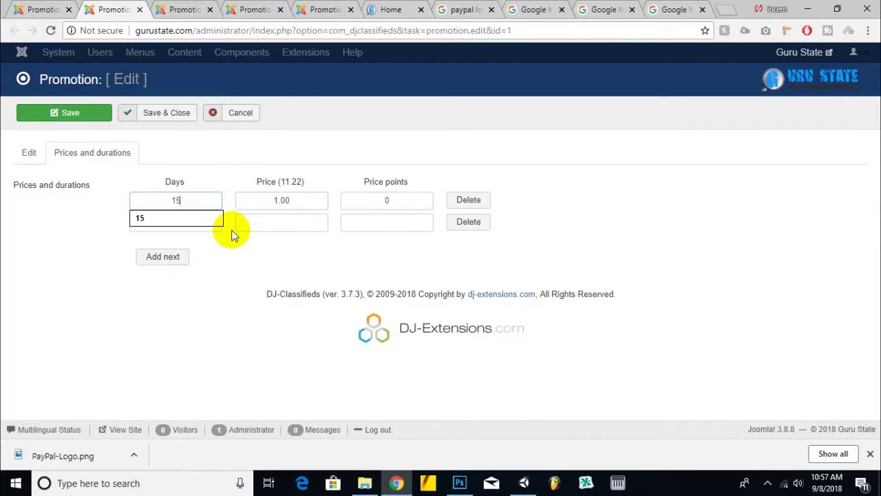
double_click(280, 200)
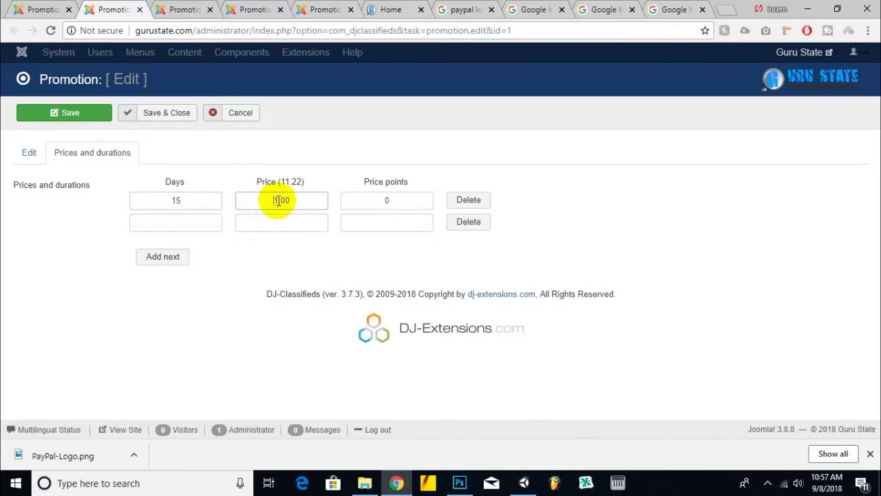
text(5)
click(157, 112)
- Check the Bold promotion's prices and durations and cancel without saving
click(178, 9)
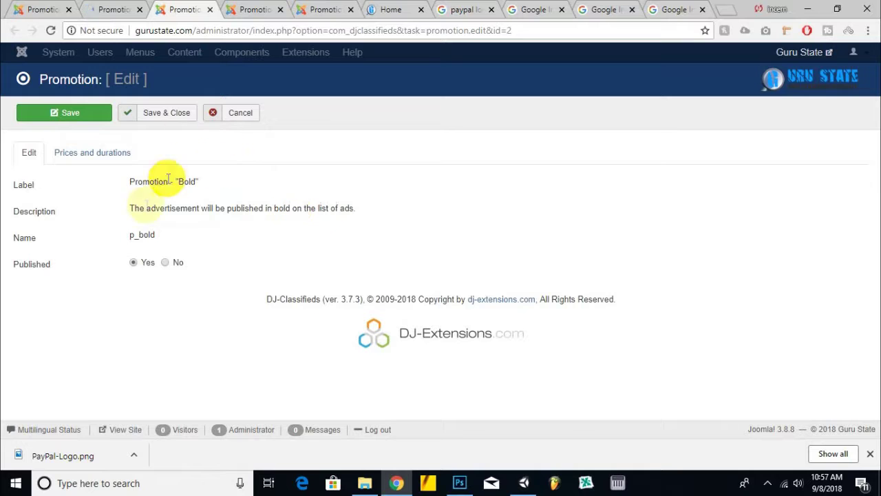
click(107, 156)
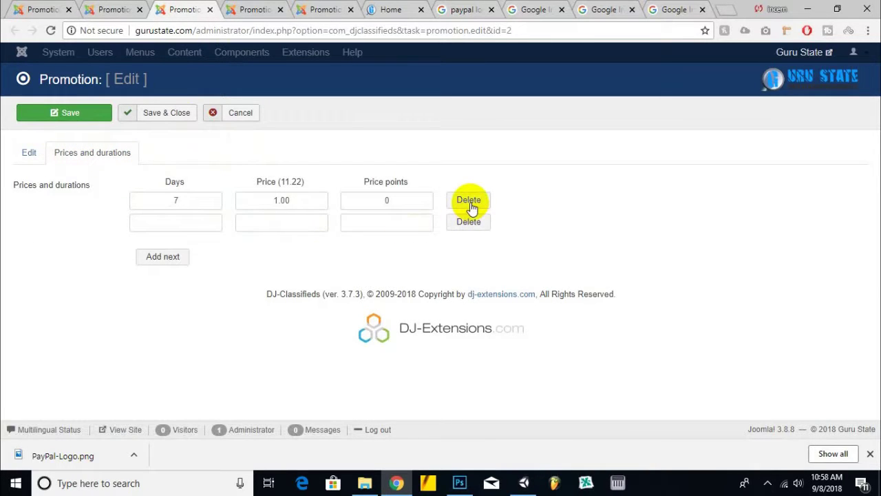
click(245, 113)
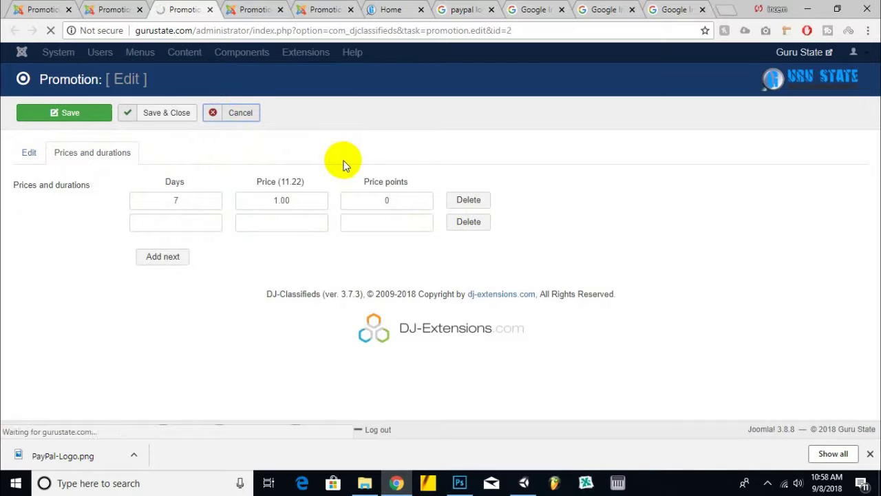
scroll(353, 183, down, 2)
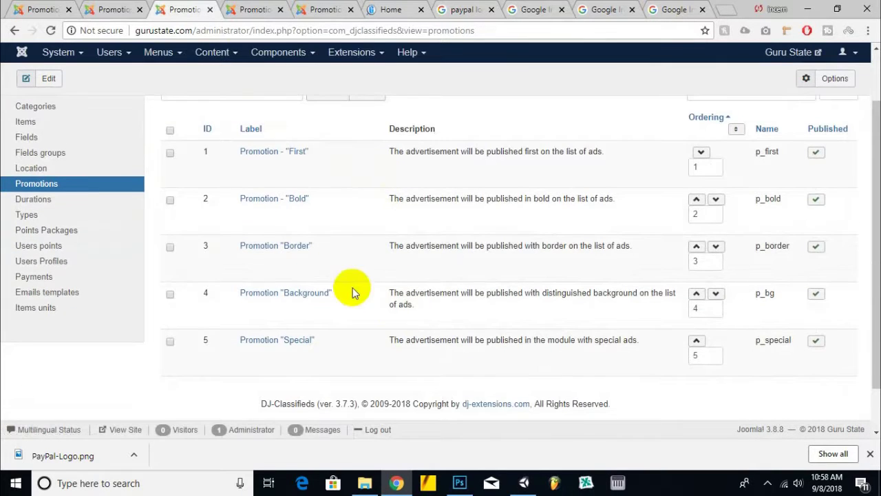
- Save the Border and Background promotions with a 15-day duration
click(208, 10)
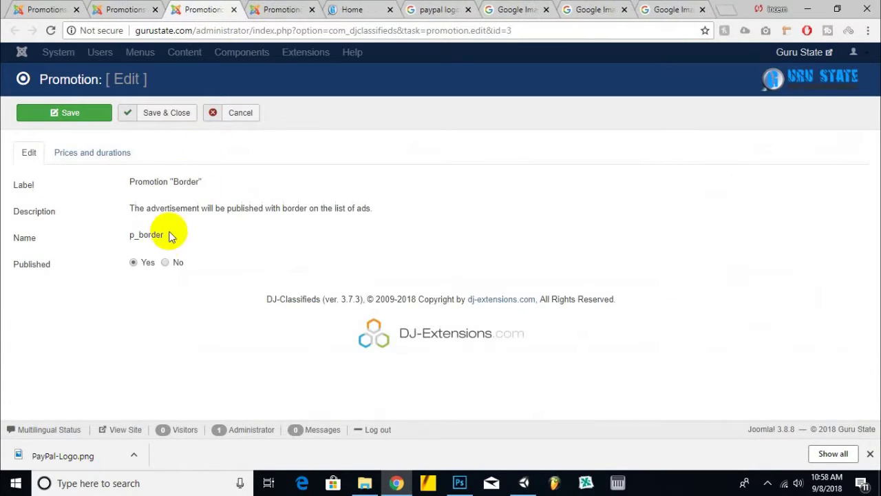
click(103, 153)
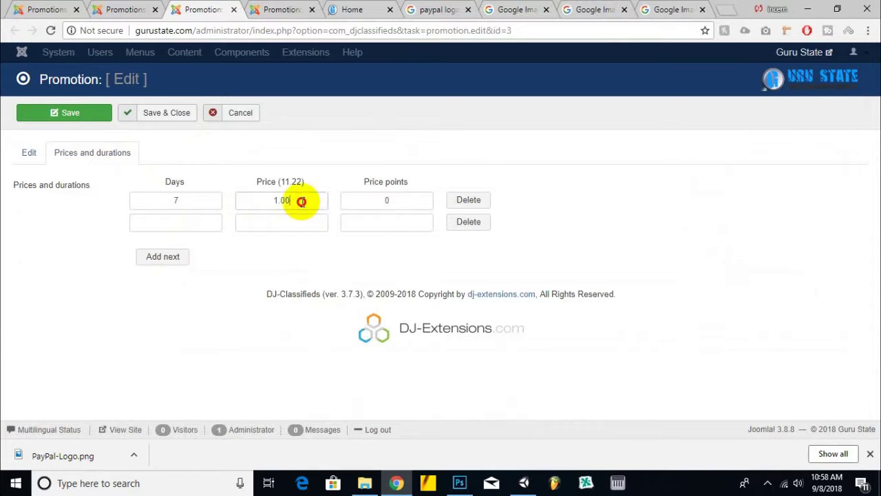
double_click(176, 200)
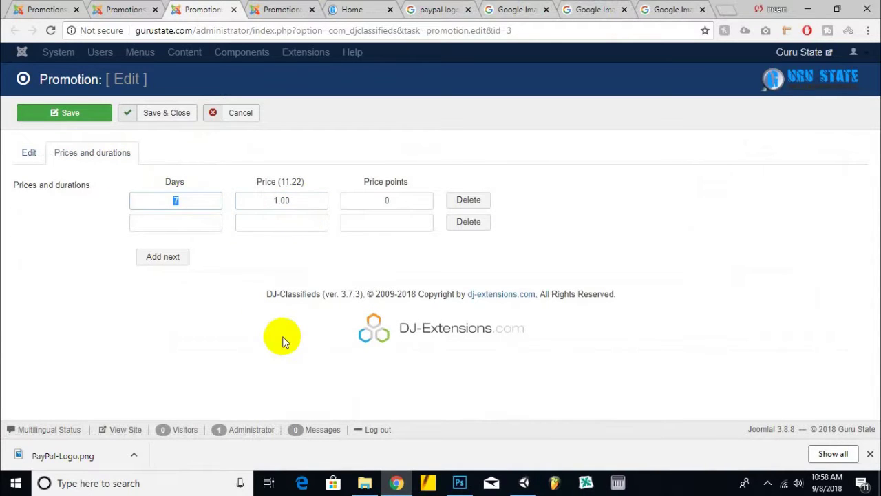
click(162, 113)
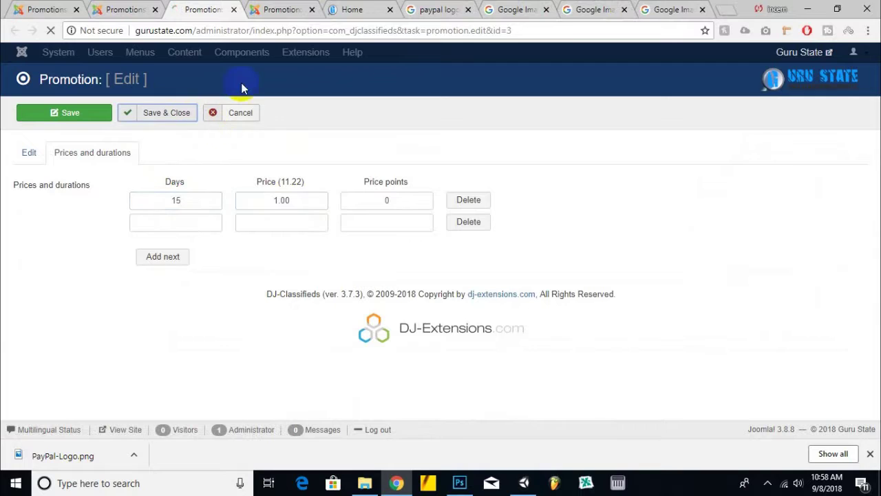
click(261, 8)
click(96, 154)
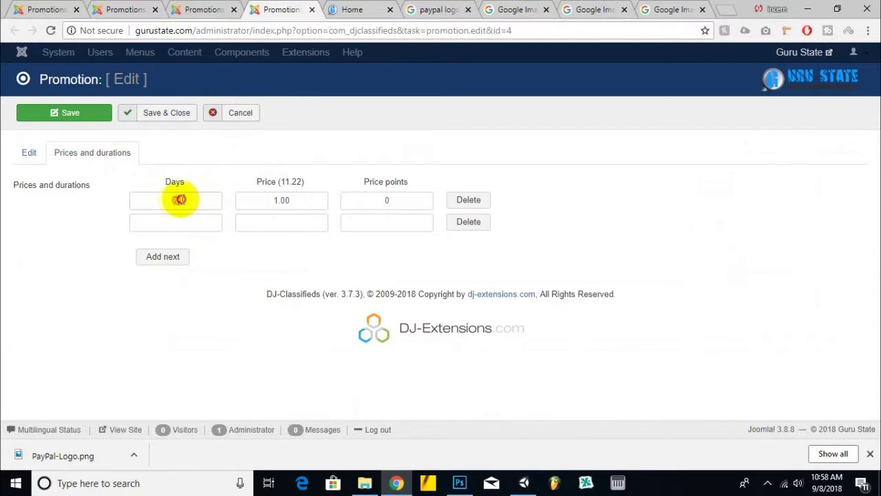
click(164, 115)
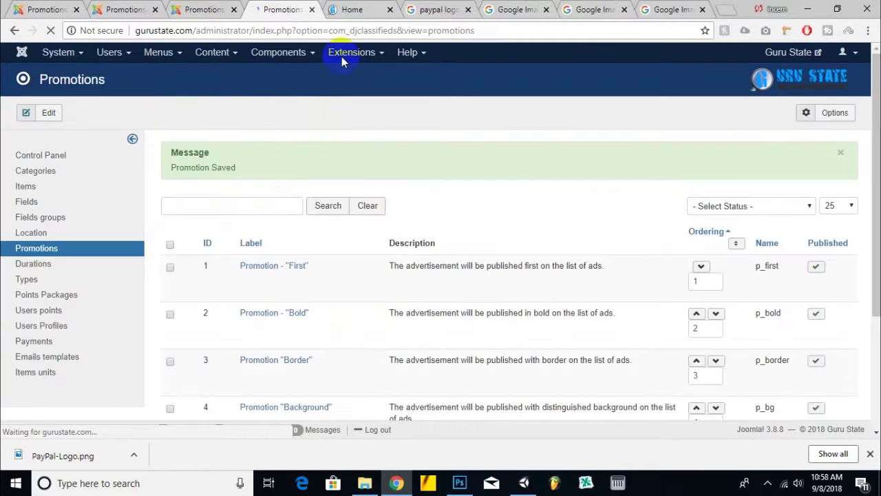
- Close the four Google Images tabs and switch to the Guru State home page
key(ctrl+Tab)
key(ctrl+shift+Tab)
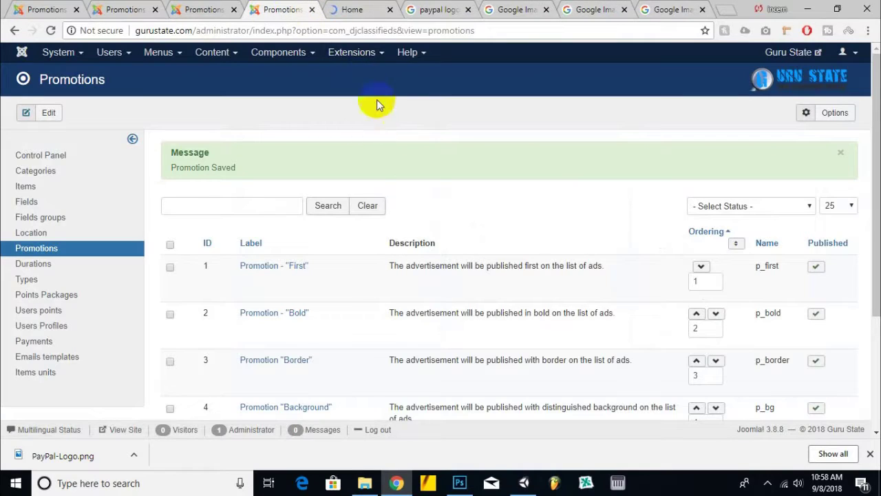
key(ctrl+Tab)
key(ctrl+Tab)
click(468, 10)
click(467, 9)
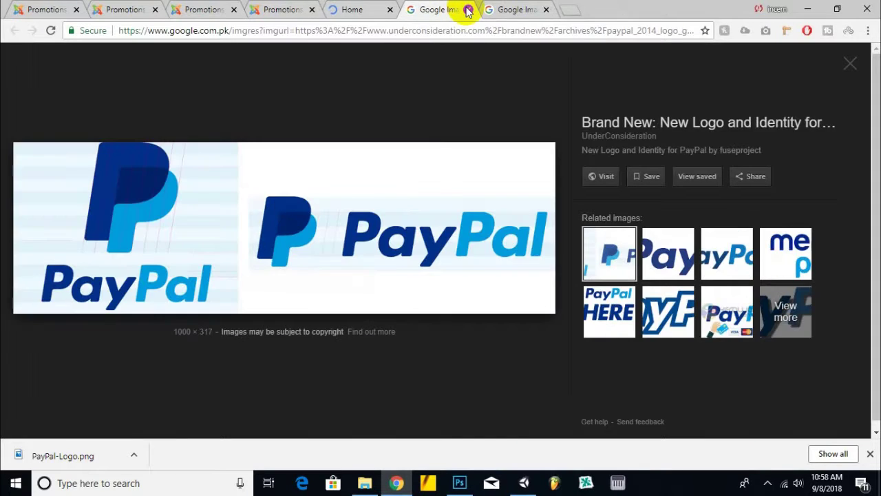
click(467, 9)
click(467, 10)
click(338, 9)
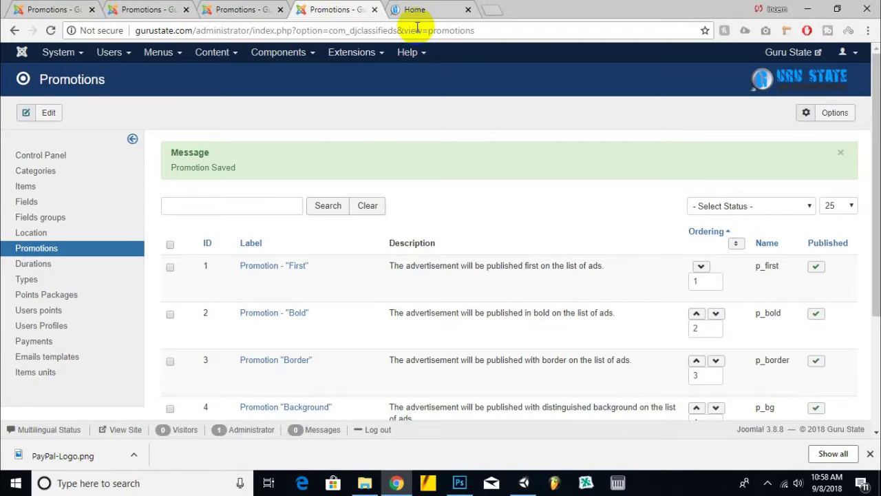
click(415, 10)
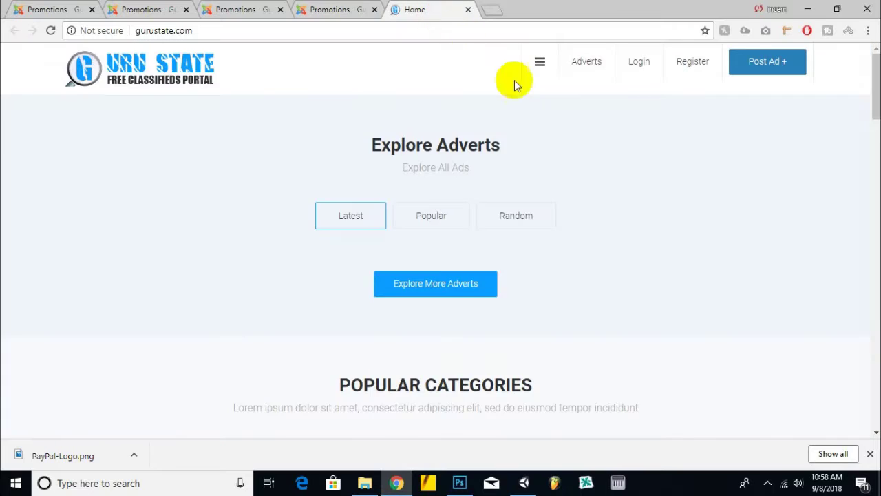
- Browse the site's side navigation menu and dismiss the downloads bar
scroll(530, 151, down, 3)
scroll(529, 157, up, 3)
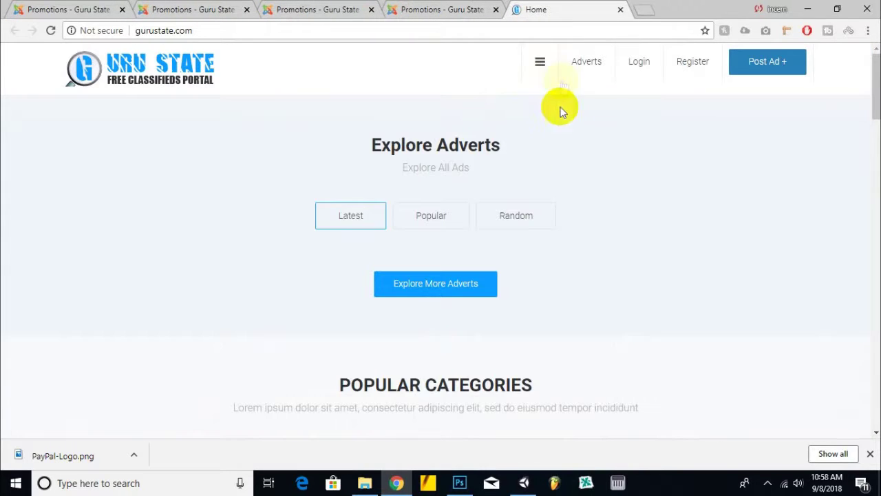
click(540, 62)
scroll(38, 203, down, 2)
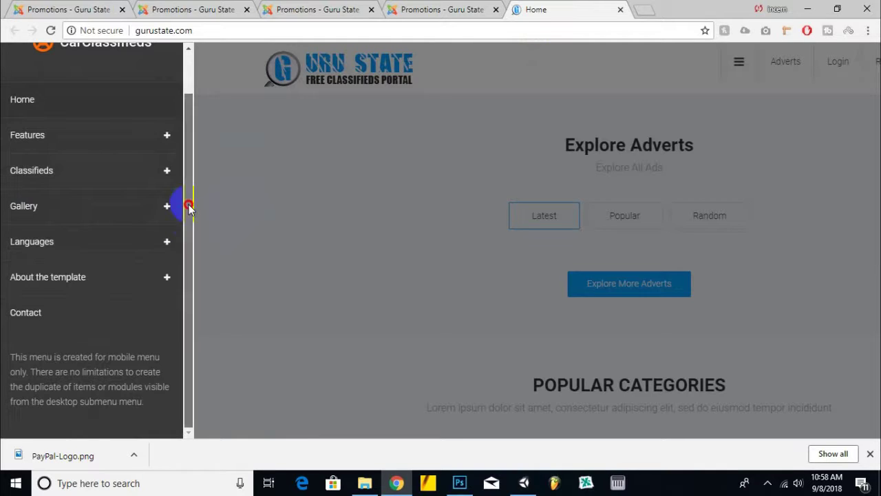
scroll(189, 256, up, 2)
click(234, 166)
triple_click(474, 207)
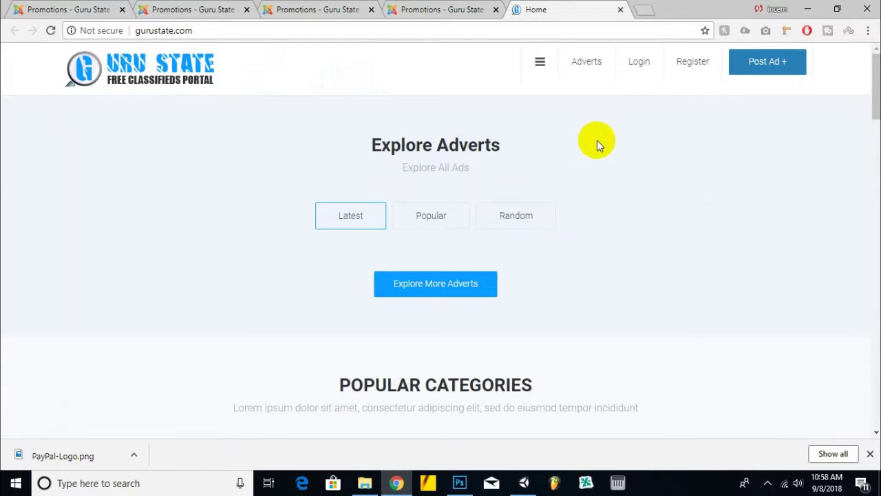
click(870, 453)
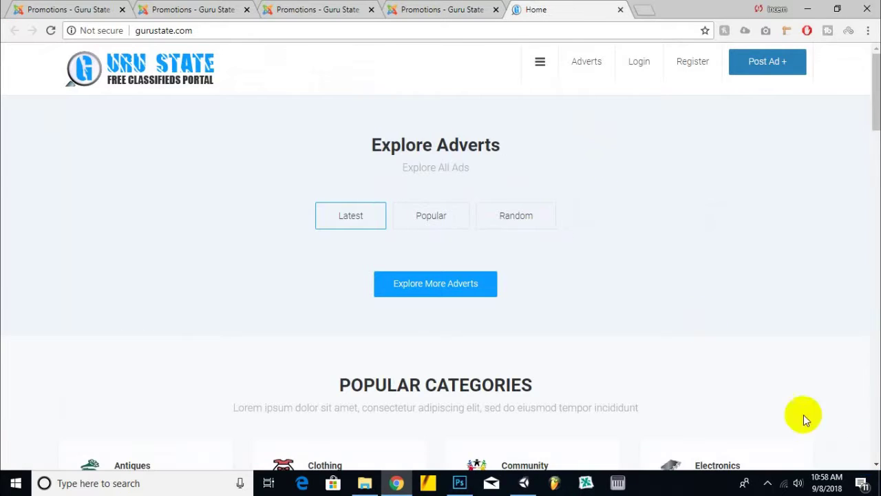
- Open the site's Register page, then return to the admin's Users menu
click(693, 69)
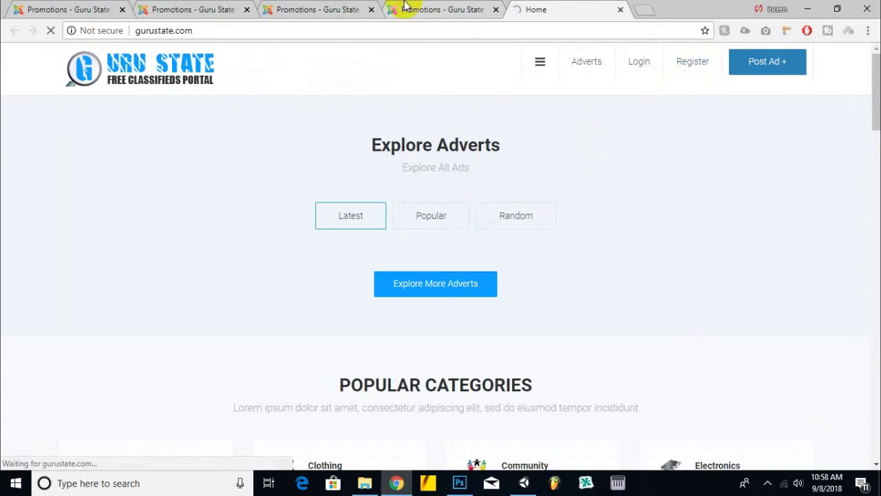
click(404, 9)
click(108, 52)
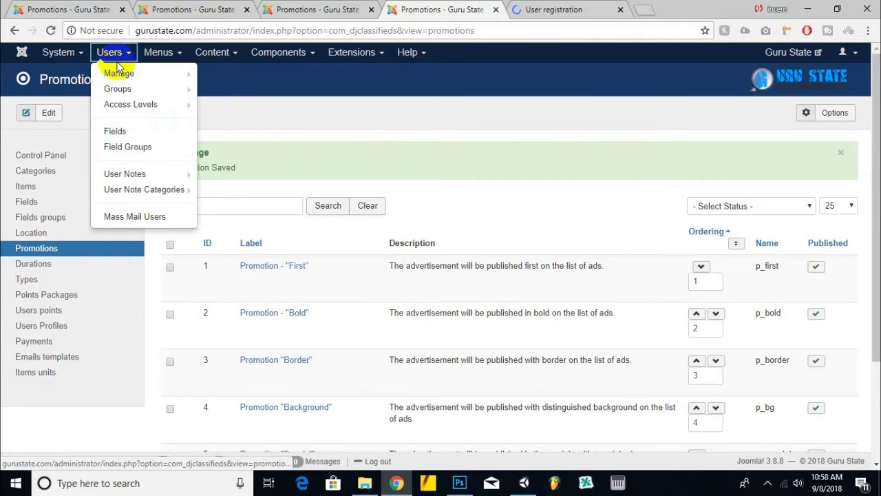
- In Users Options, keep account activation as Self and set Captcha to - None Selected -
click(117, 70)
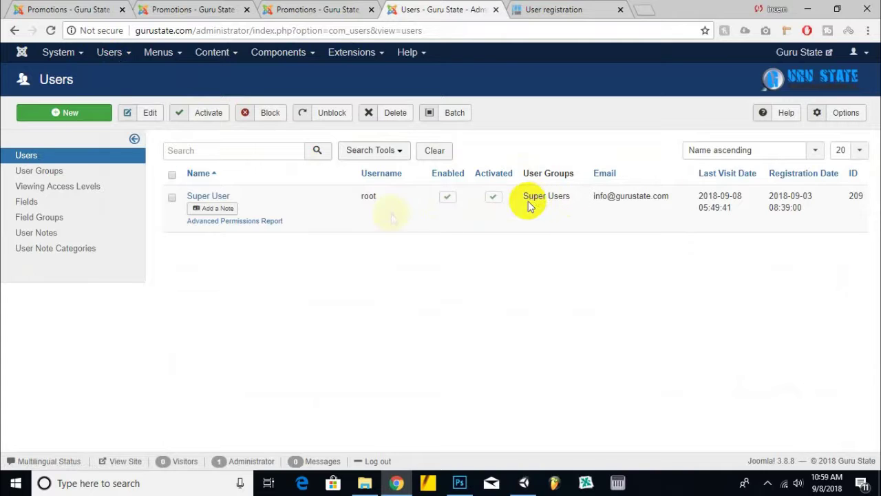
click(843, 112)
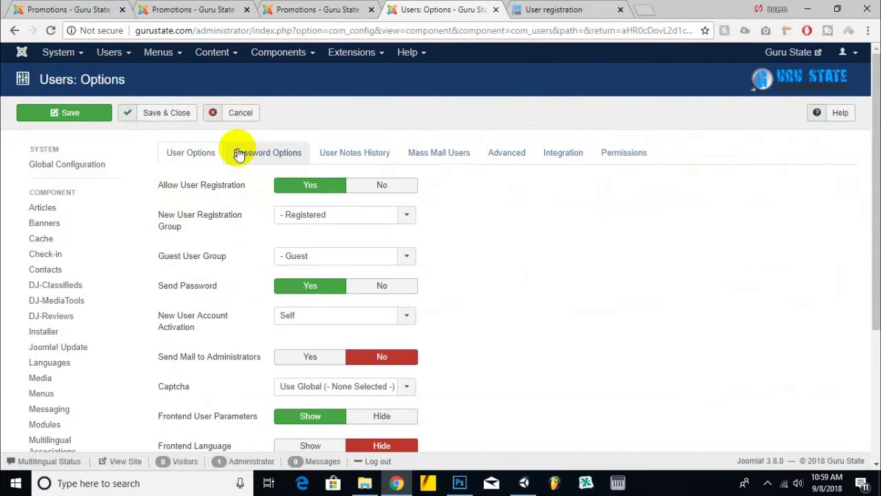
mouse_move(193, 222)
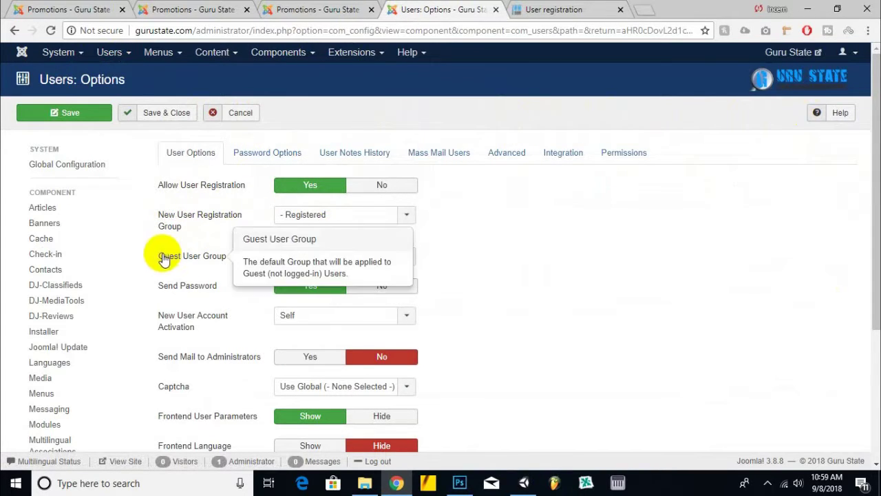
scroll(478, 181, down, 1)
mouse_move(226, 198)
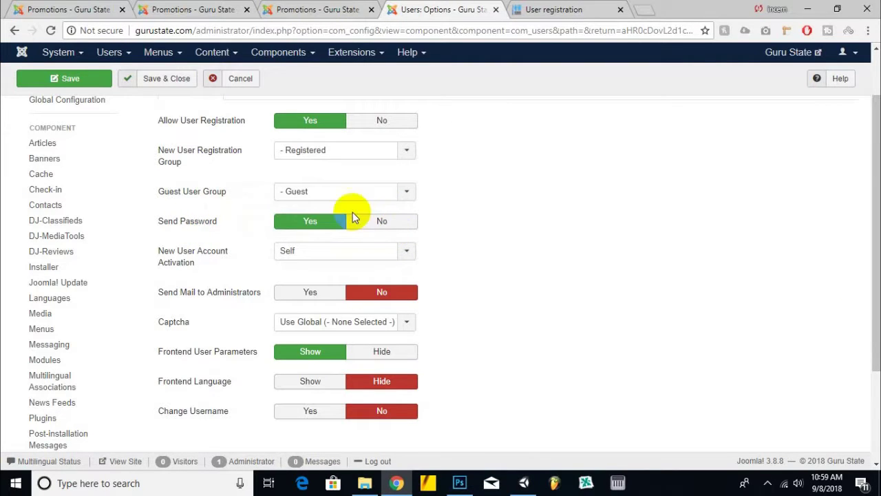
scroll(521, 185, down, 1)
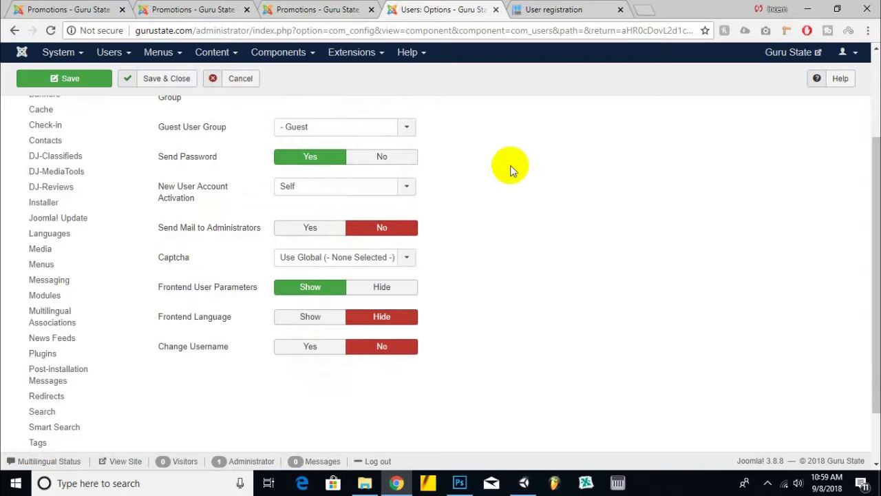
mouse_move(256, 201)
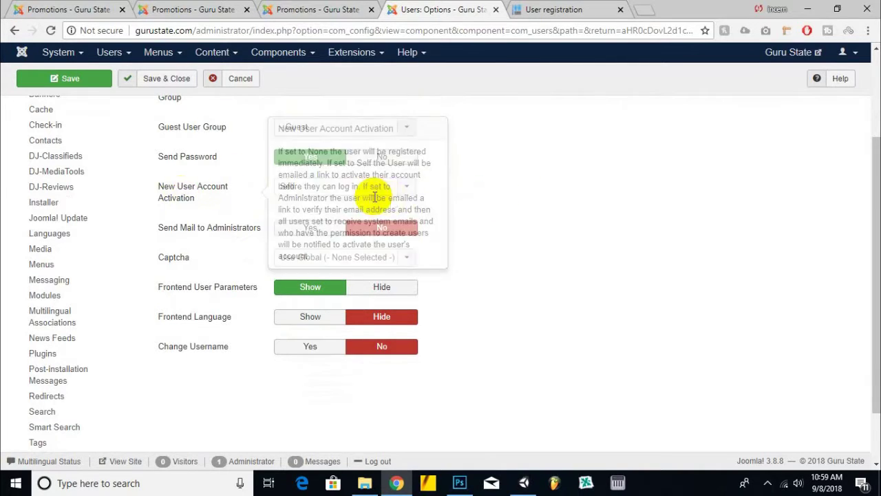
click(341, 187)
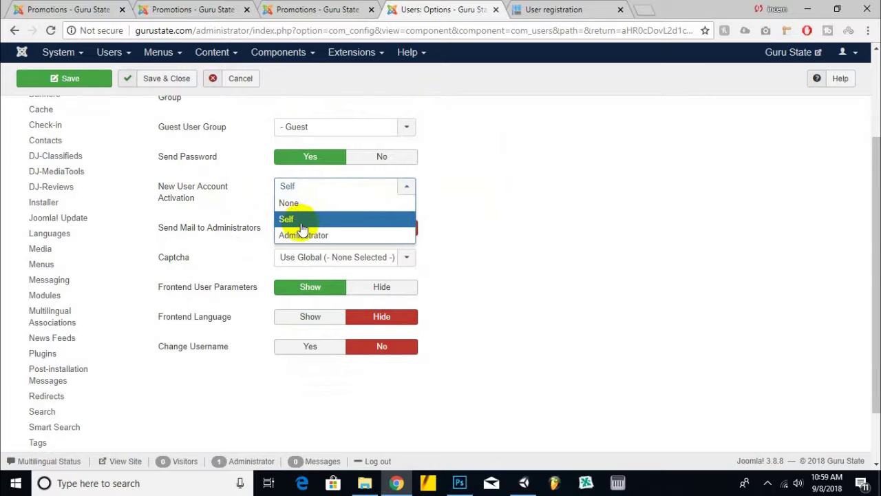
click(318, 191)
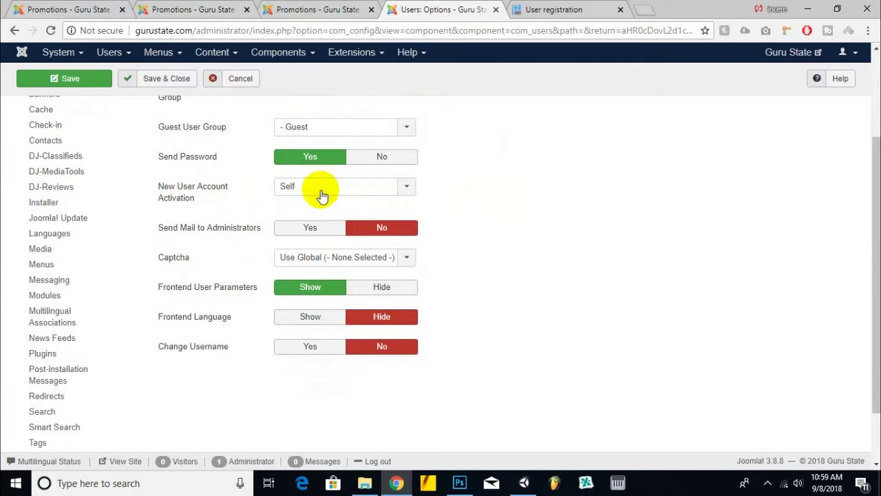
click(349, 260)
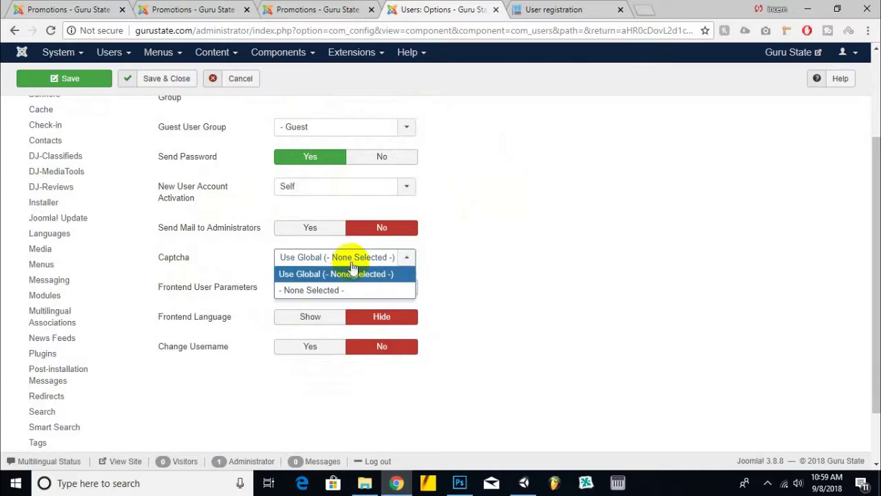
click(346, 289)
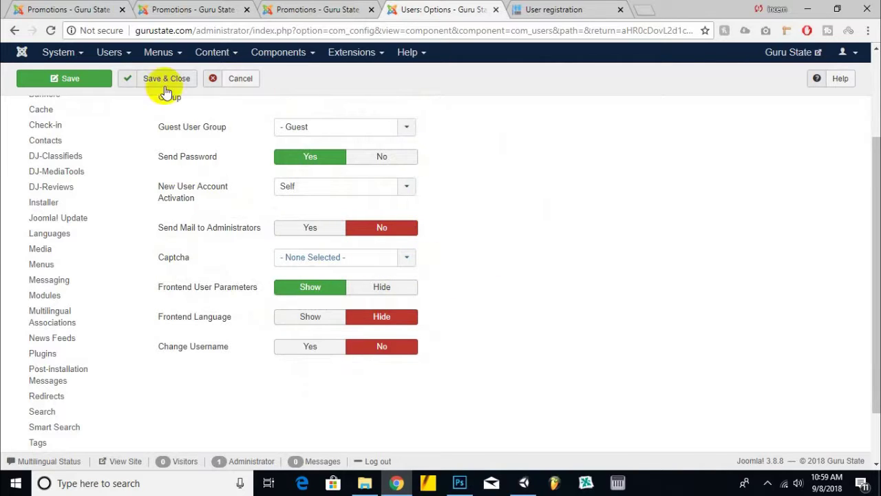
- Enter the new user's name and username on the registration form
click(599, 9)
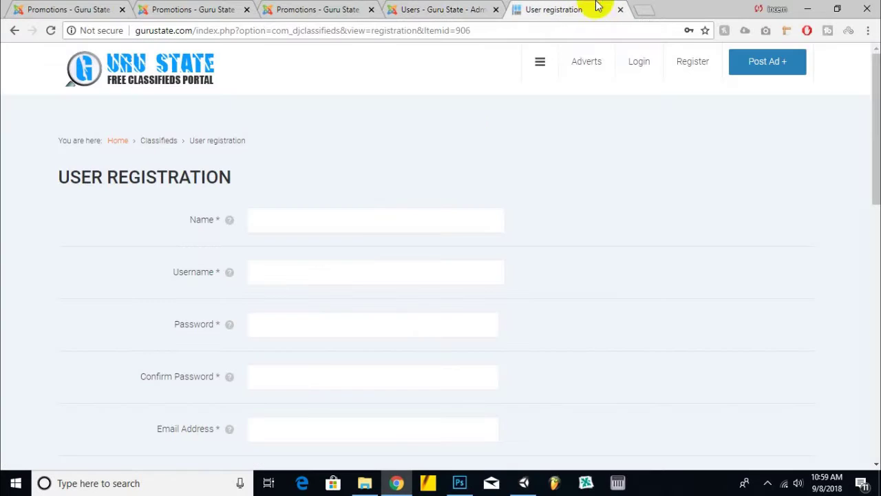
scroll(368, 191, down, 1)
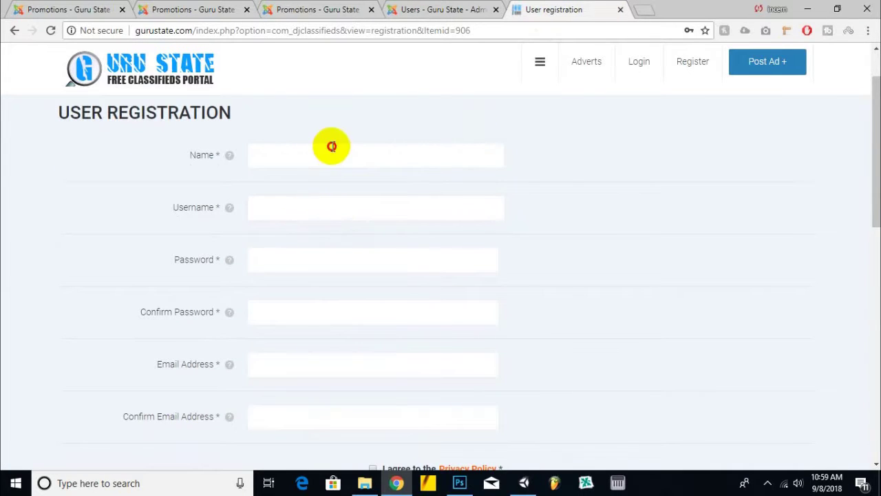
click(331, 149)
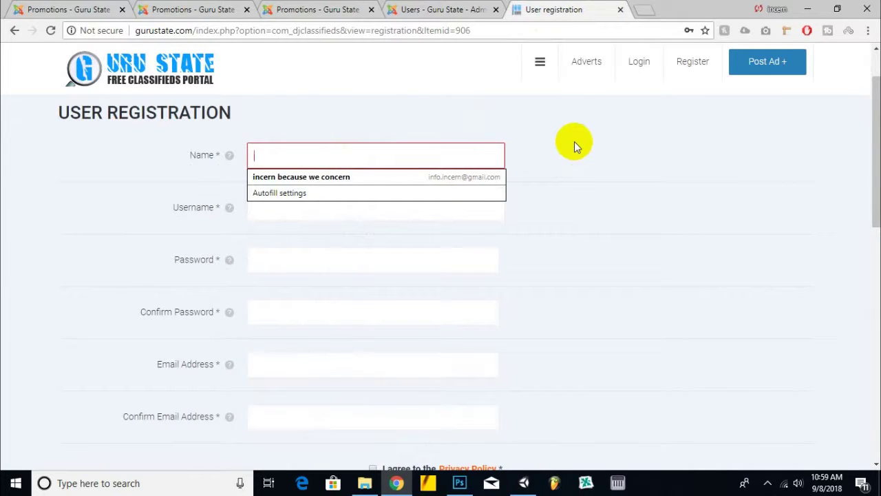
text(waqa)
key(Tab)
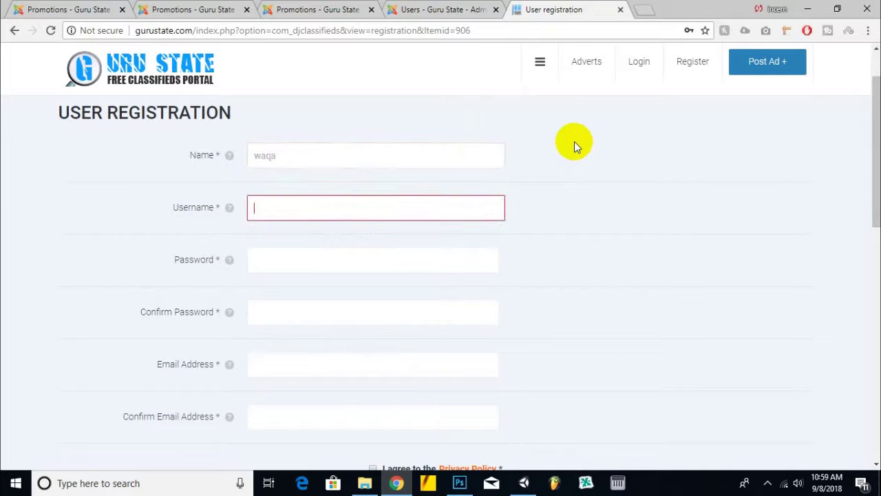
click(474, 157)
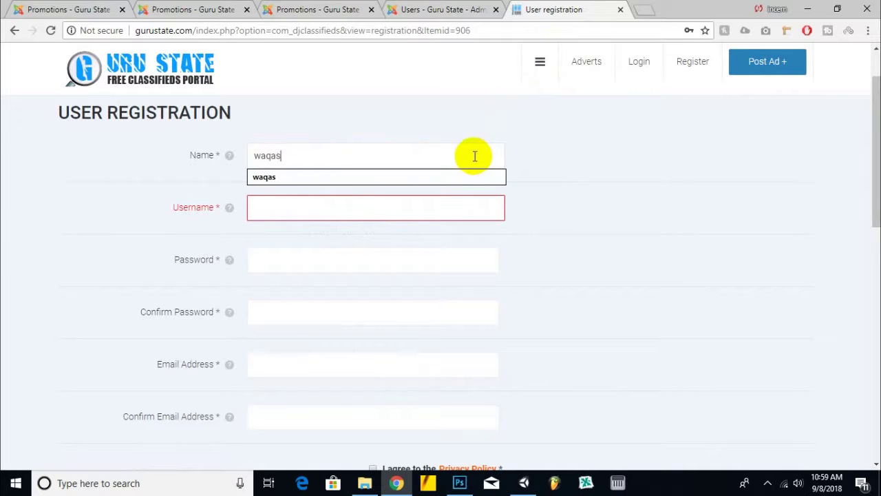
text(s)
key(Tab)
text(waqa)
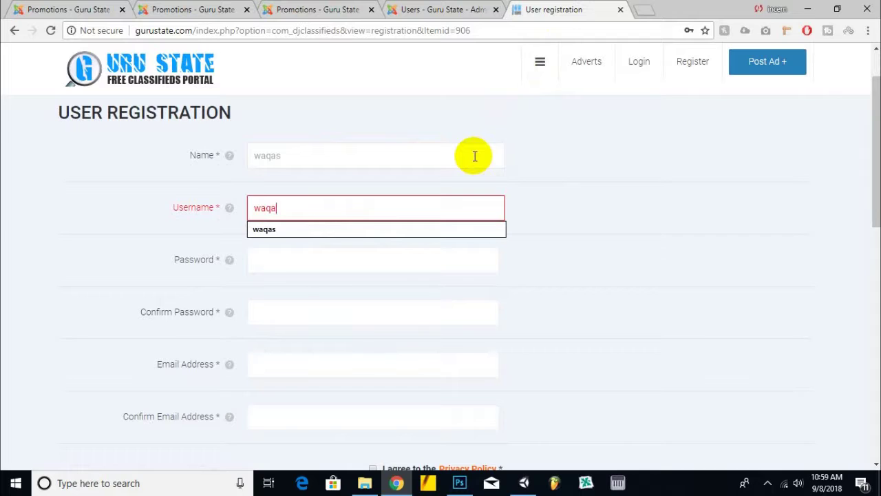
text(s)
key(Tab)
- Type the account password twice and enter the user's e-mail address
text(12345678)
key(Tab)
text(1234)
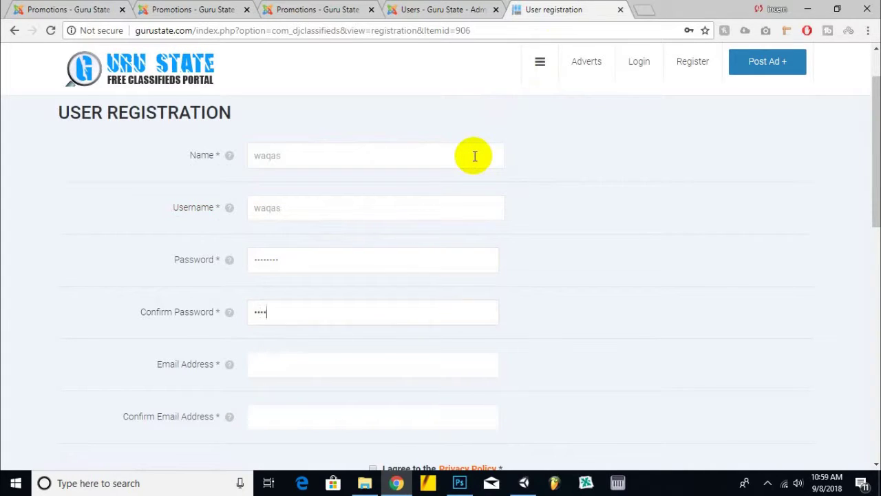
text(5678)
key(Tab)
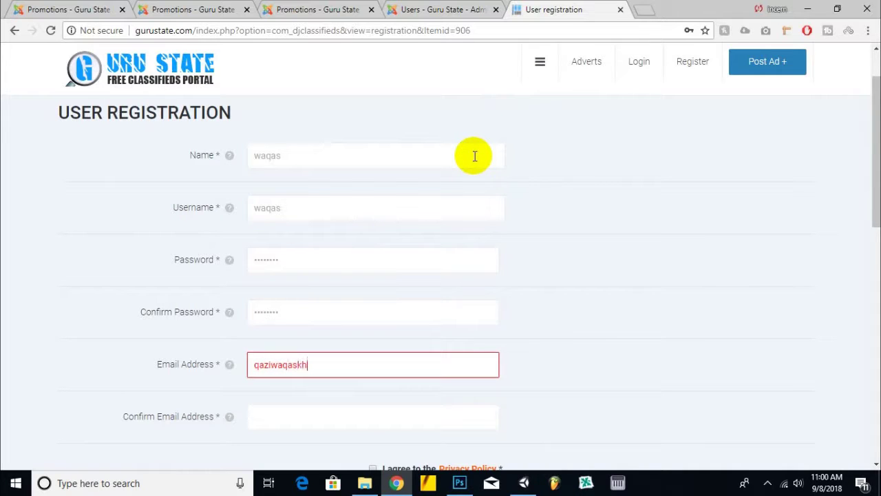
key(Tab)
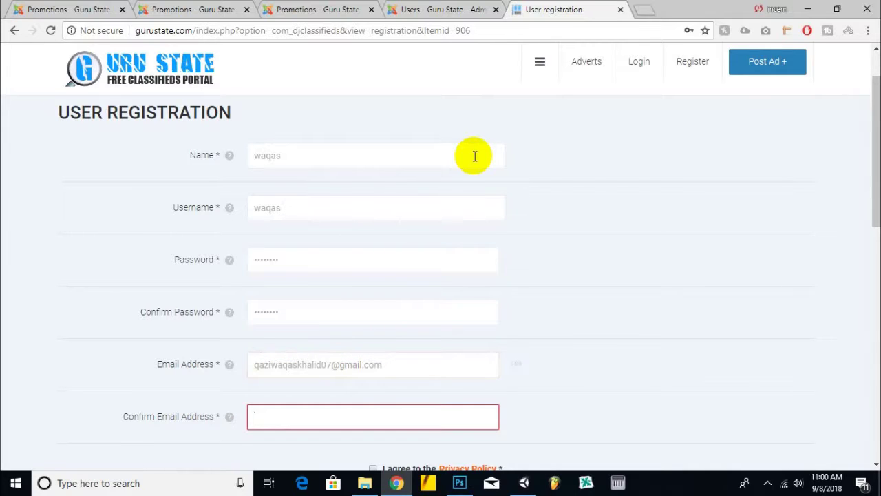
- Copy the e-mail into the confirmation field and tick the Privacy Policy agreement
scroll(464, 326, down, 2)
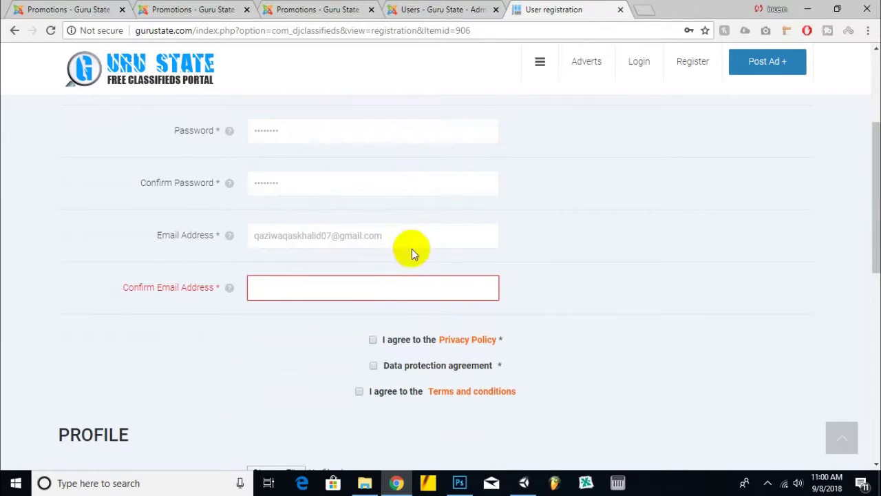
click(416, 230)
key(ctrl+a)
key(ctrl+c)
click(387, 285)
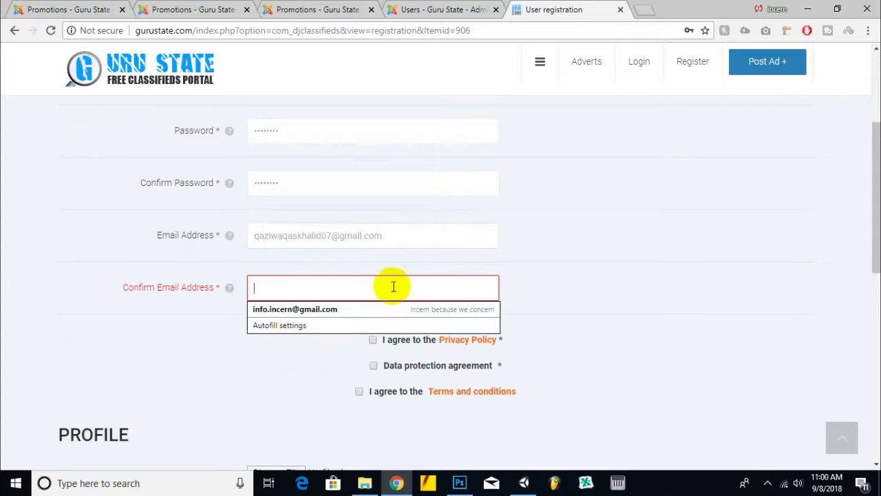
key(ctrl+v)
scroll(540, 254, down, 2)
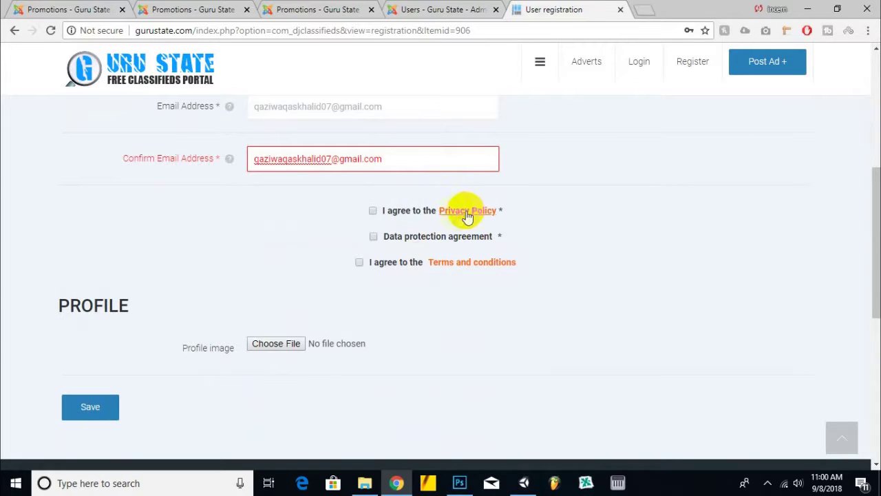
click(372, 210)
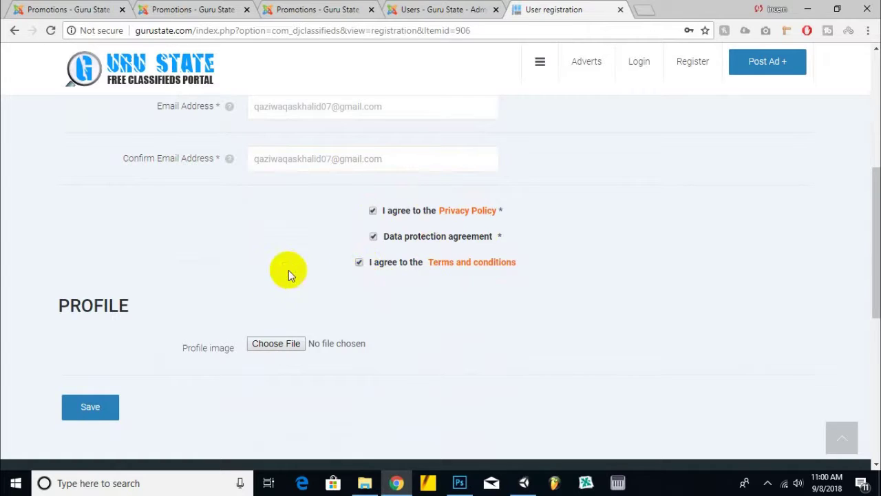
scroll(288, 272, down, 2)
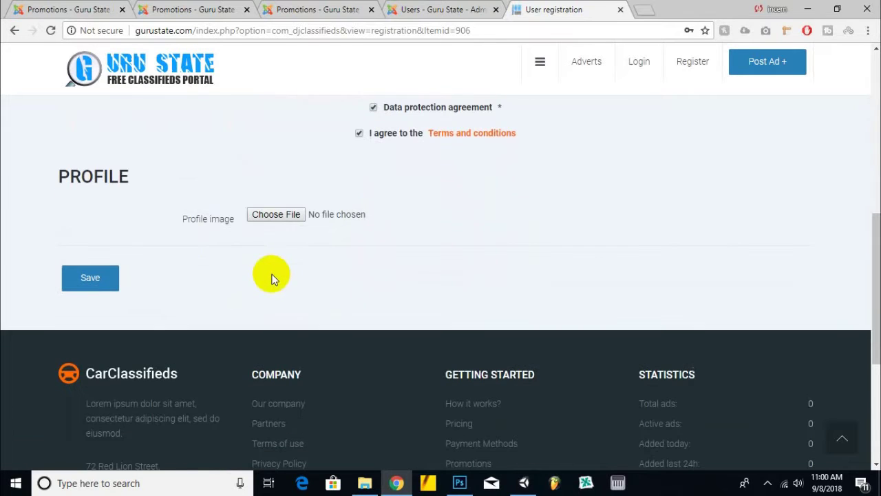
- Attach the user's photo from D:\personal\mycv as profile image and submit the registration
click(255, 213)
scroll(309, 276, down, 4)
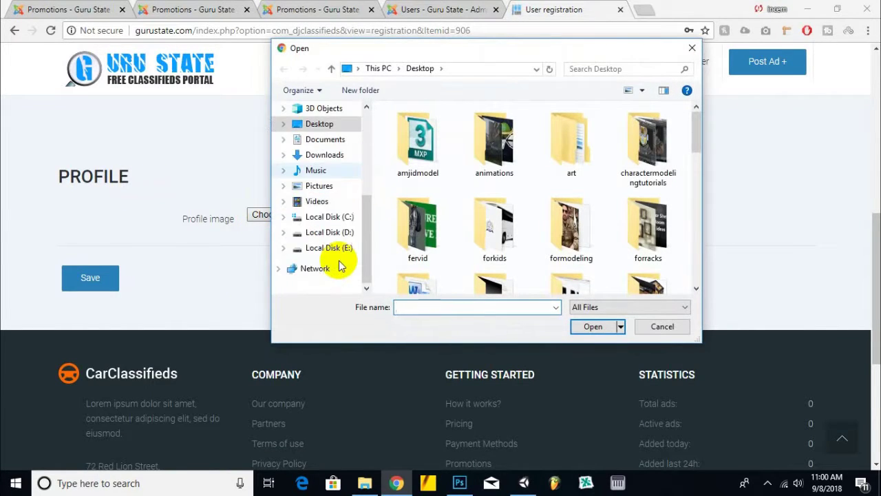
click(332, 233)
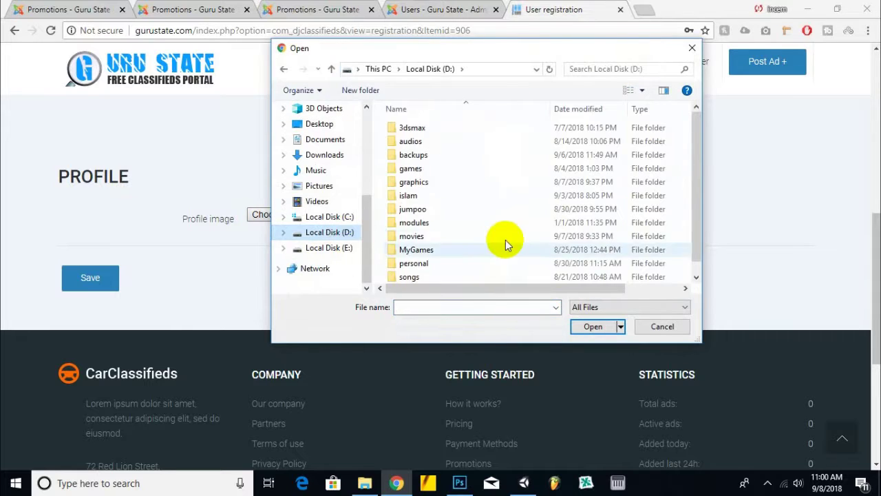
double_click(413, 263)
double_click(417, 157)
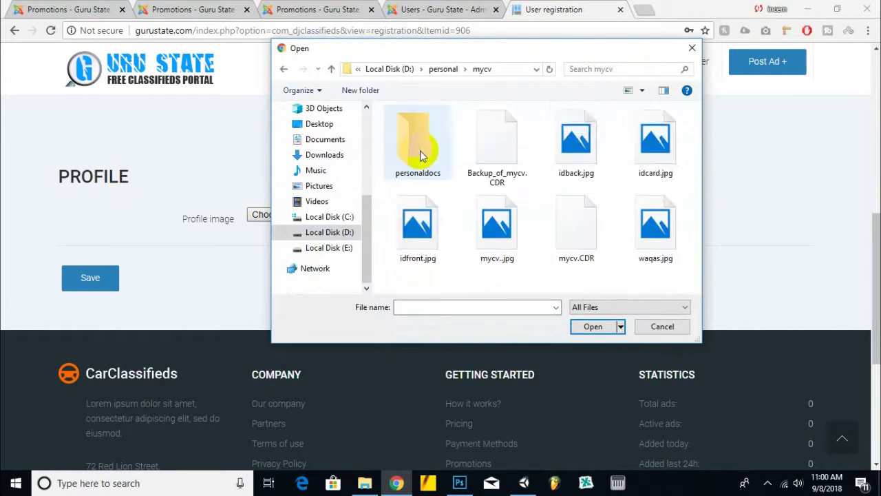
click(437, 69)
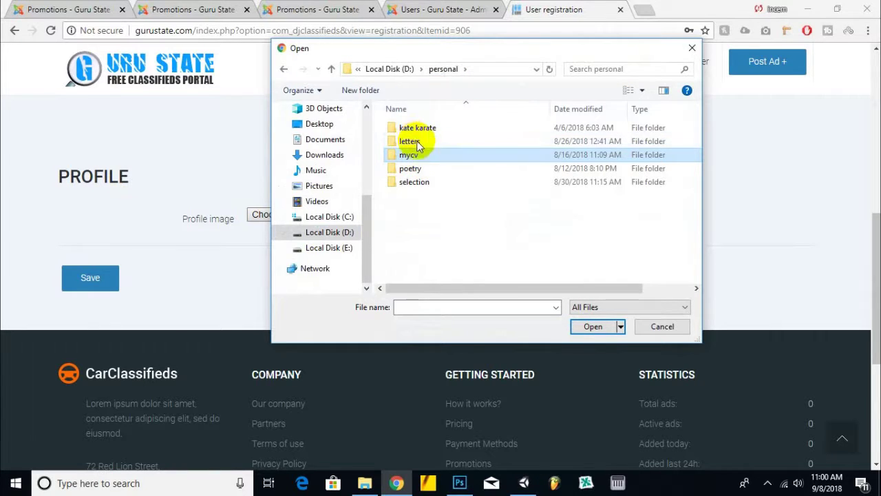
double_click(411, 182)
click(443, 69)
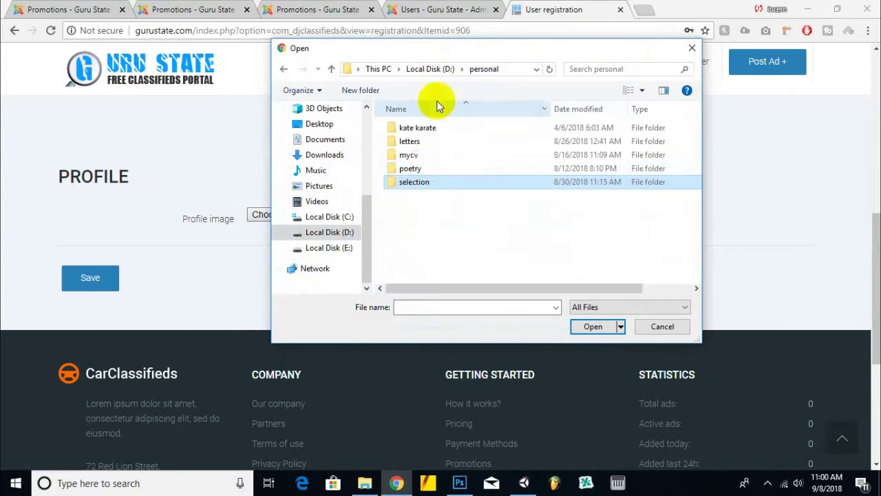
double_click(415, 152)
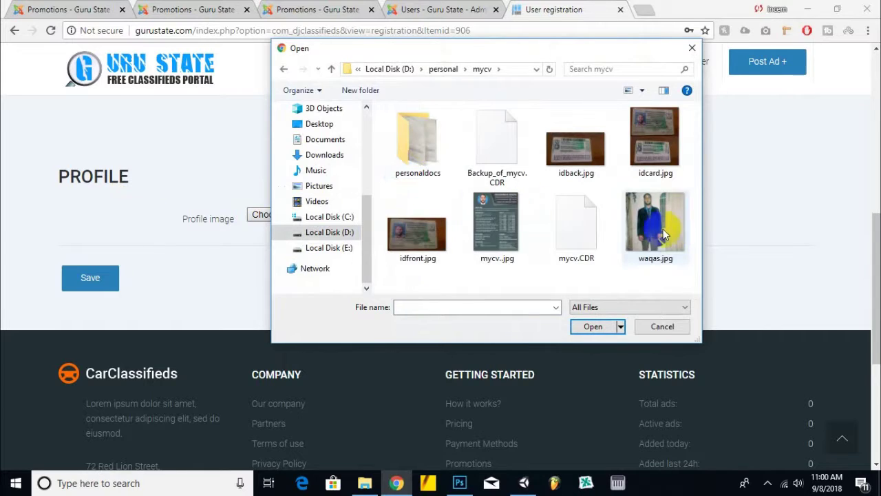
double_click(671, 227)
click(105, 277)
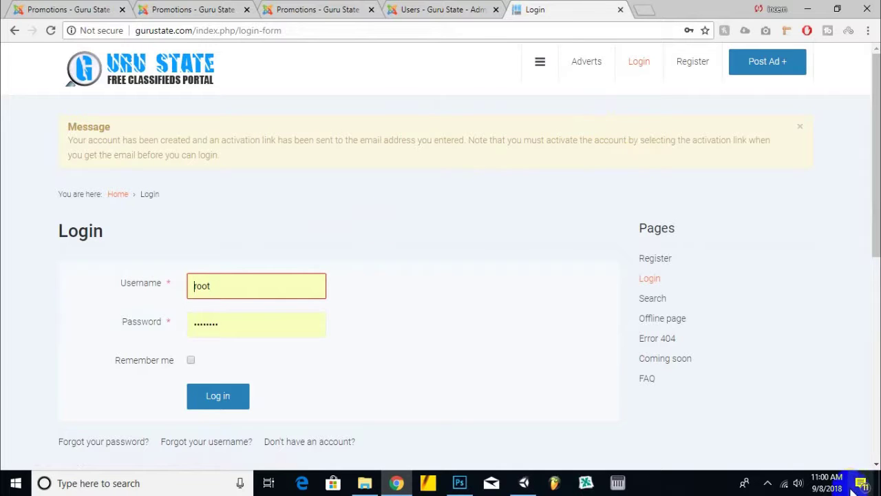
- Open Gmail in a new browser tab
click(645, 9)
text(gma)
key(Return)
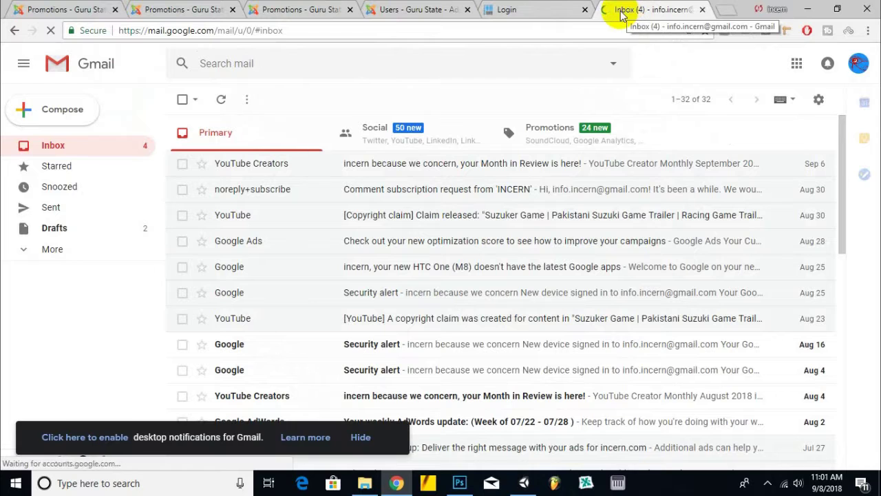
- Switch Gmail to the account used for registration and close the old inbox tab
click(856, 63)
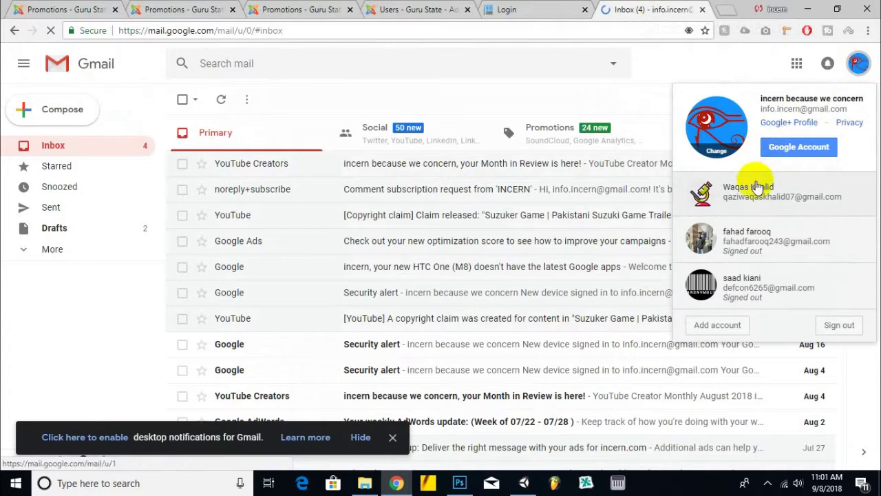
click(759, 180)
click(592, 9)
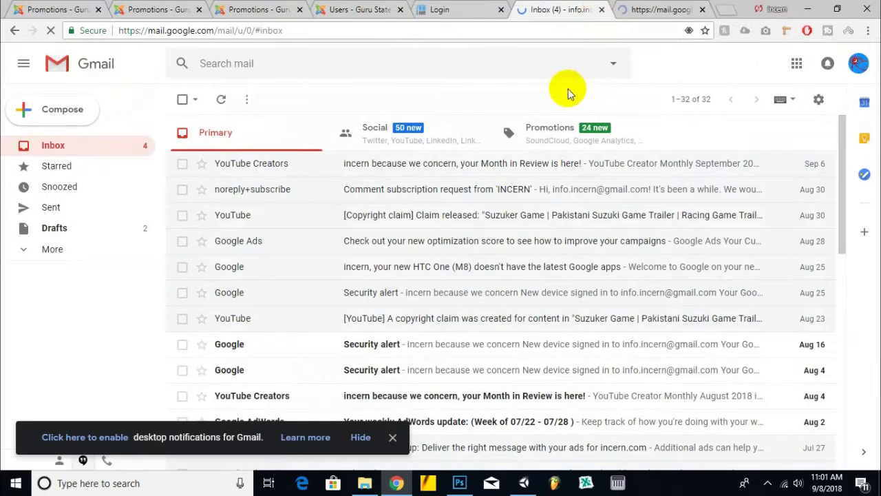
key(ctrl+w)
- Open the Guru State account details e-mail and follow its activation link
right_click(661, 11)
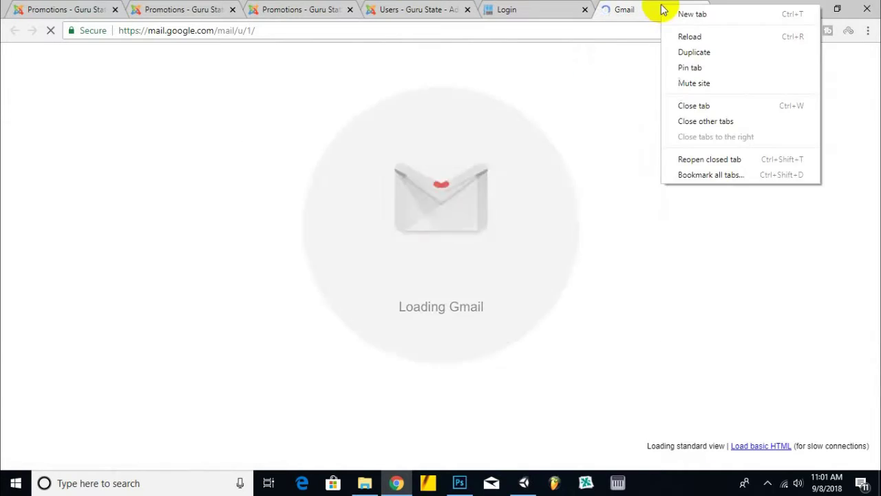
click(632, 10)
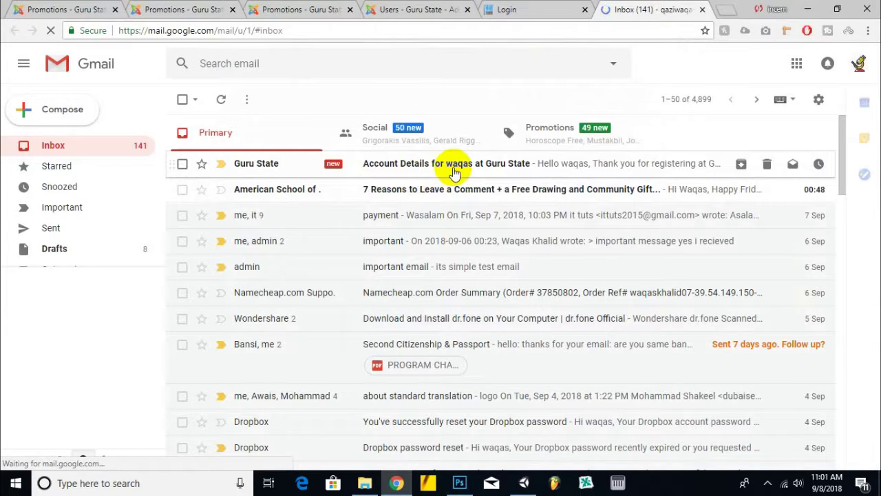
click(453, 172)
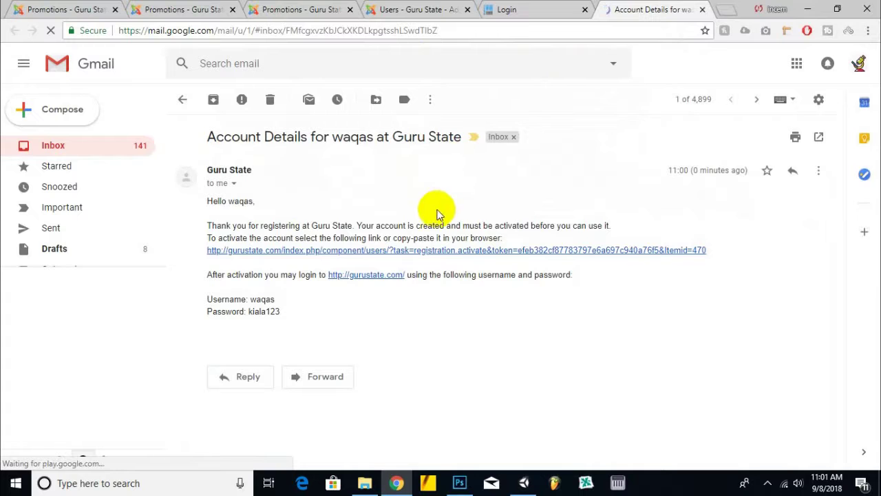
click(466, 250)
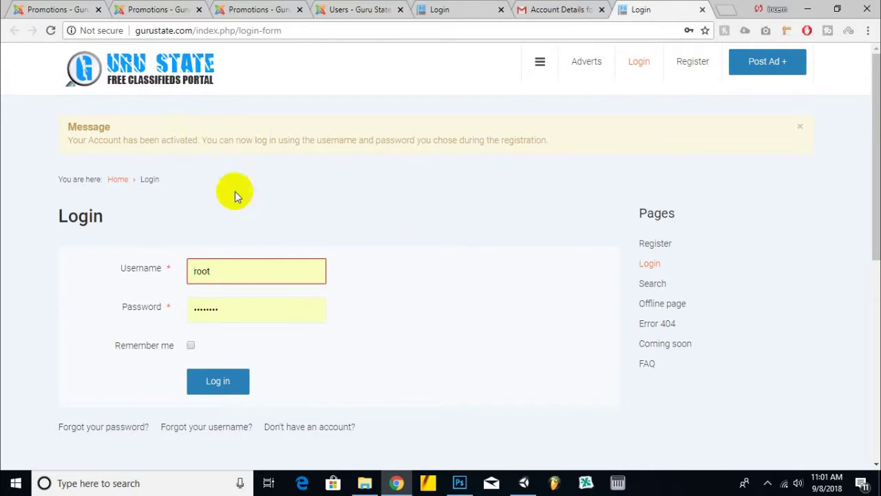
- Log in to Guru State with the new account's username and password
double_click(254, 274)
text(waqas)
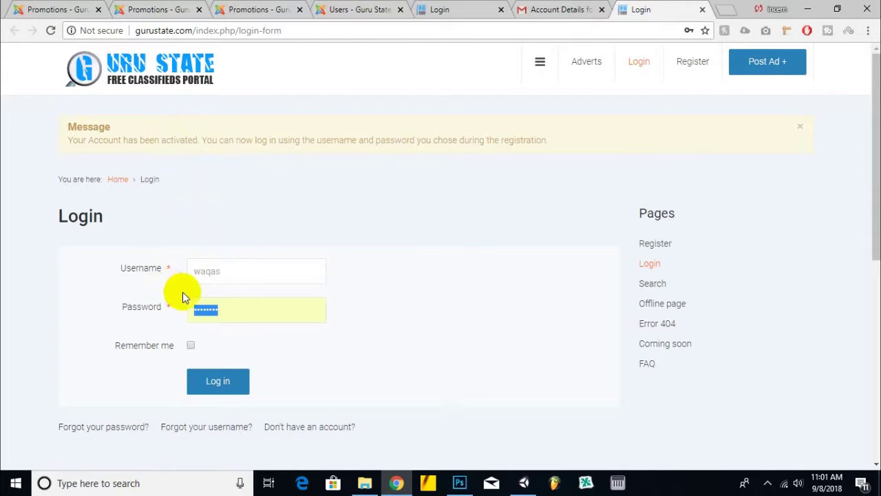
key(BackSpace)
text(*******)
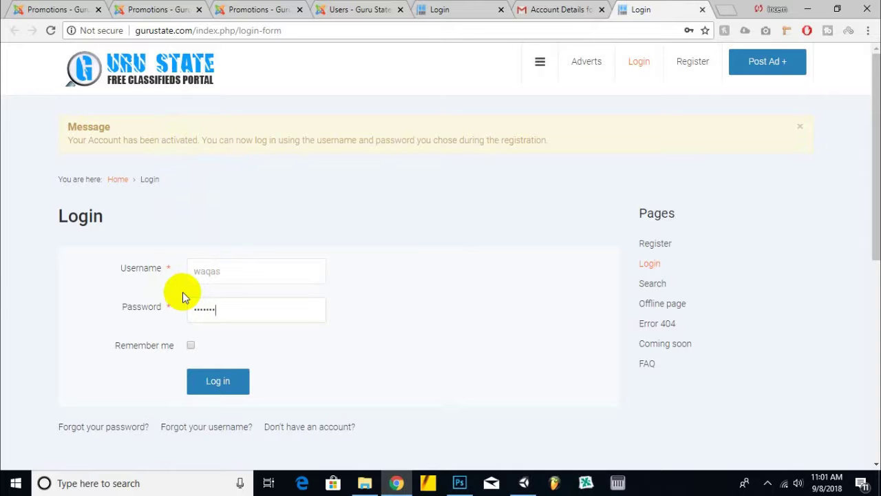
text(*)
click(237, 384)
- Decline Chrome's offer to save the password and review the user's profile page
scroll(446, 297, down, 3)
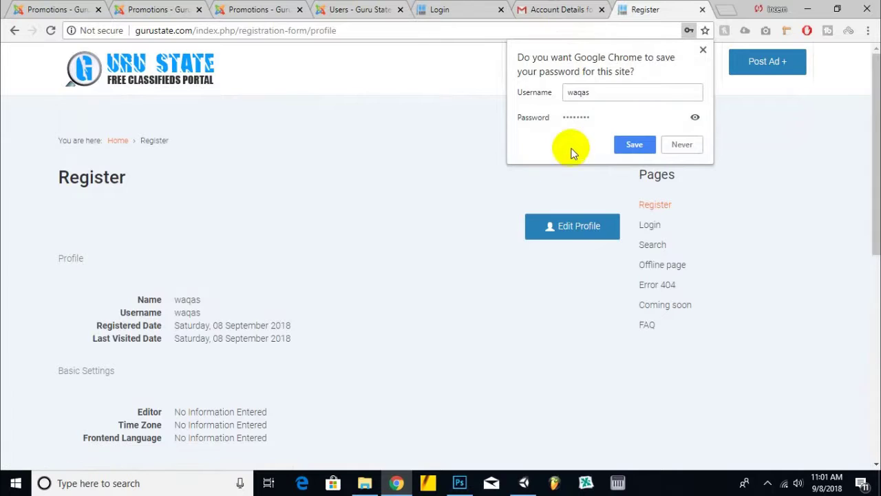
click(542, 191)
scroll(221, 187, down, 5)
scroll(276, 189, up, 5)
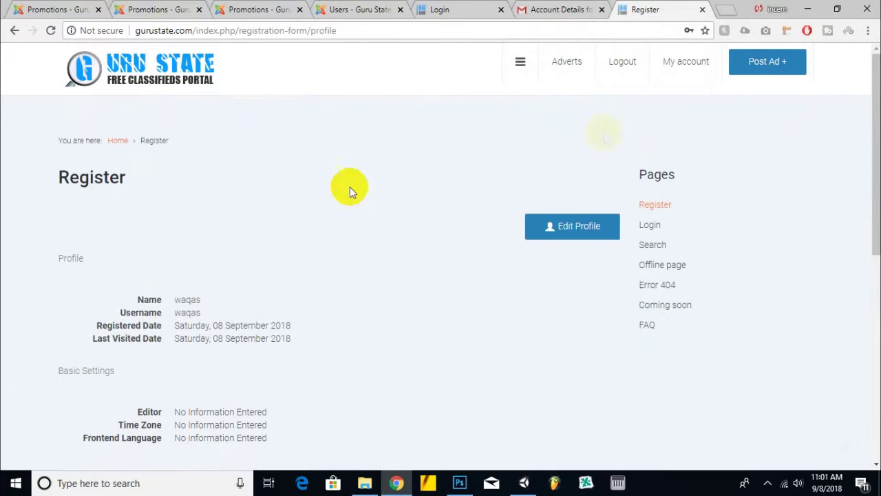
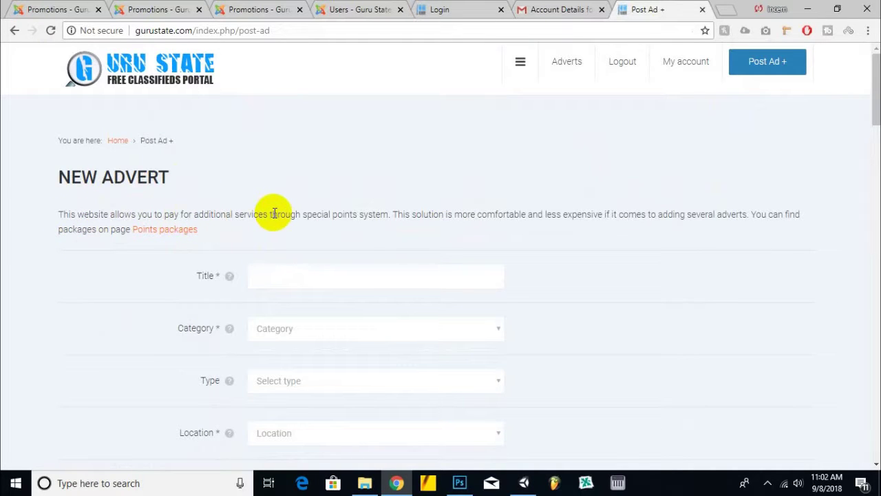
- Return to the DJ-Classifieds Promotions list in the Joomla admin tab
scroll(376, 227, down, 2)
scroll(376, 231, down, 5)
scroll(3, 207, down, 3)
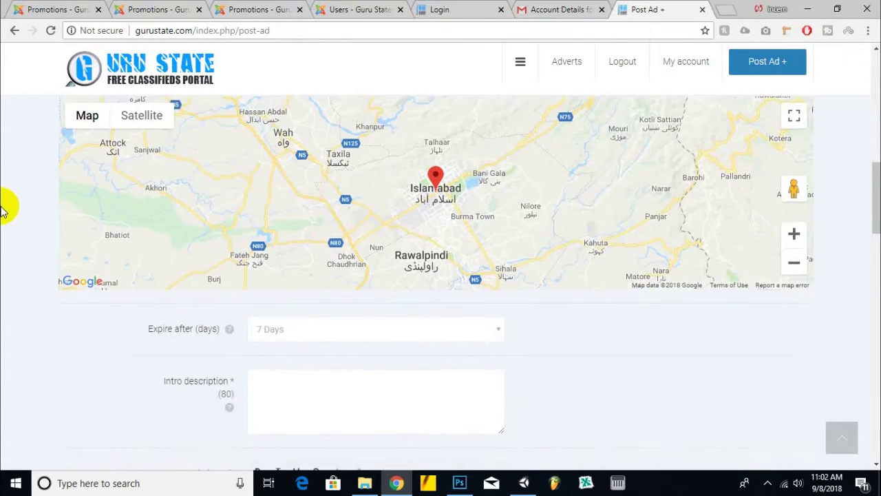
scroll(3, 206, down, 2)
scroll(3, 206, up, 3)
scroll(3, 206, down, 4)
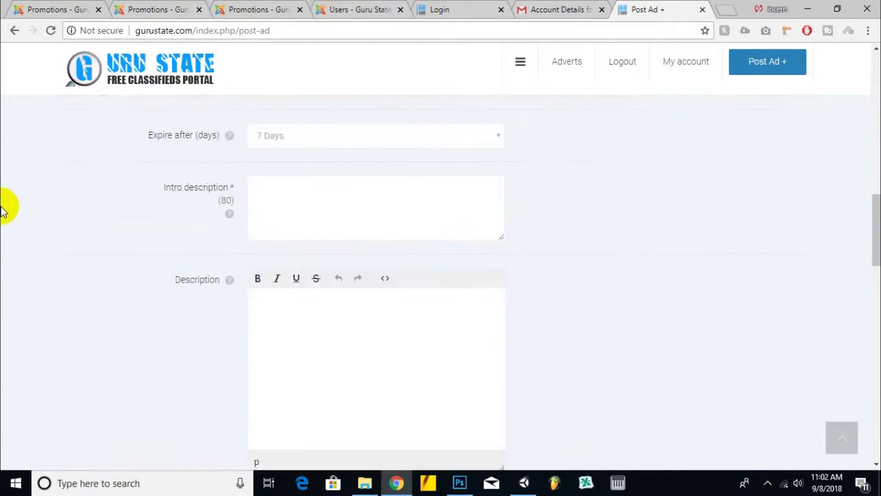
scroll(4, 206, up, 5)
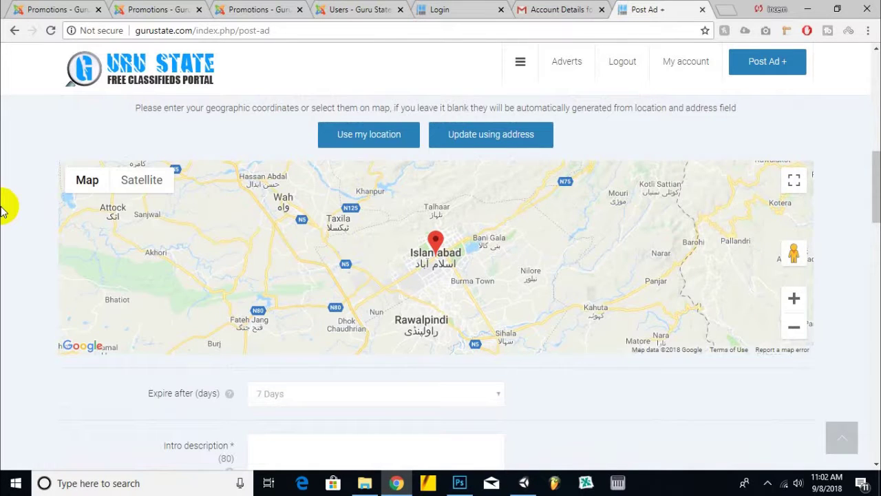
scroll(3, 206, down, 12)
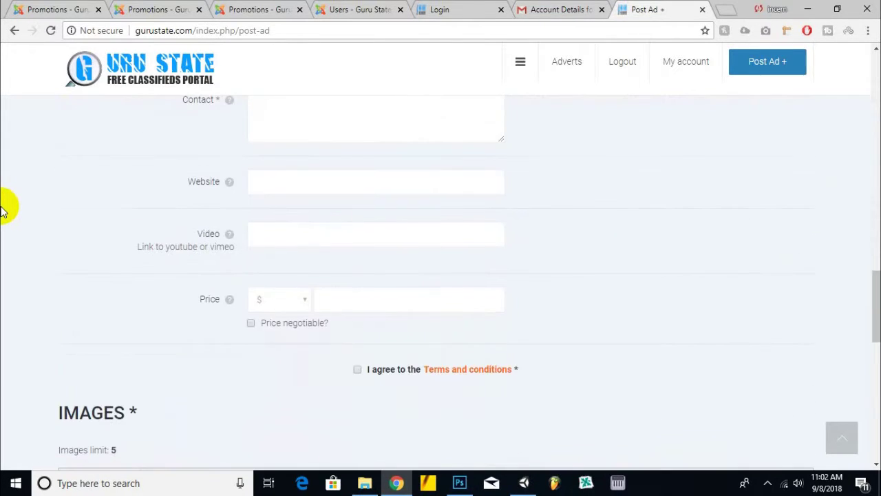
scroll(3, 207, down, 8)
scroll(3, 206, up, 4)
scroll(3, 210, up, 20)
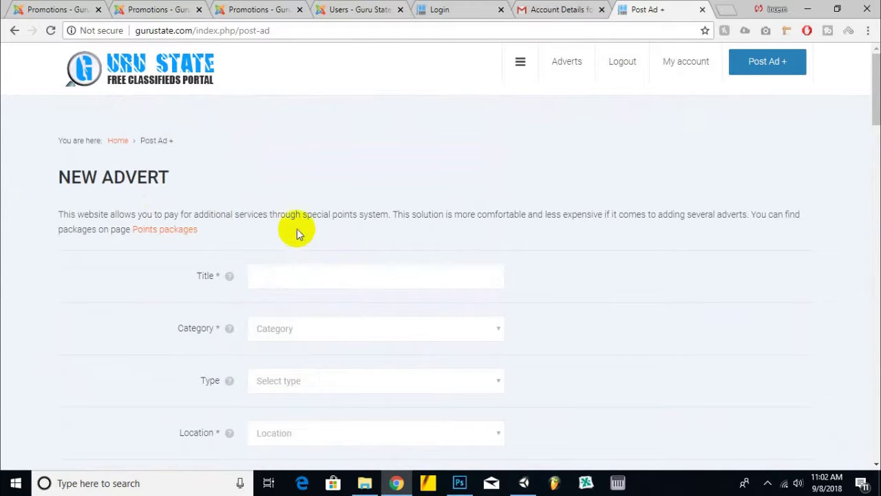
click(251, 9)
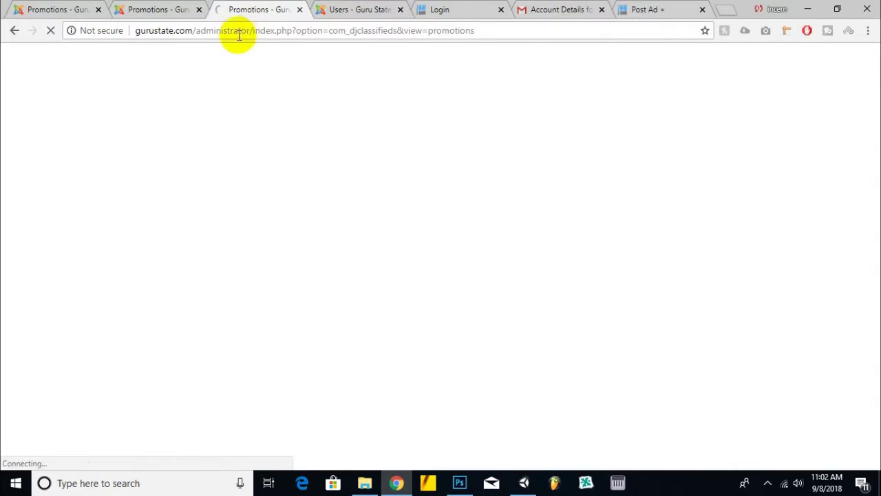
click(157, 9)
click(639, 8)
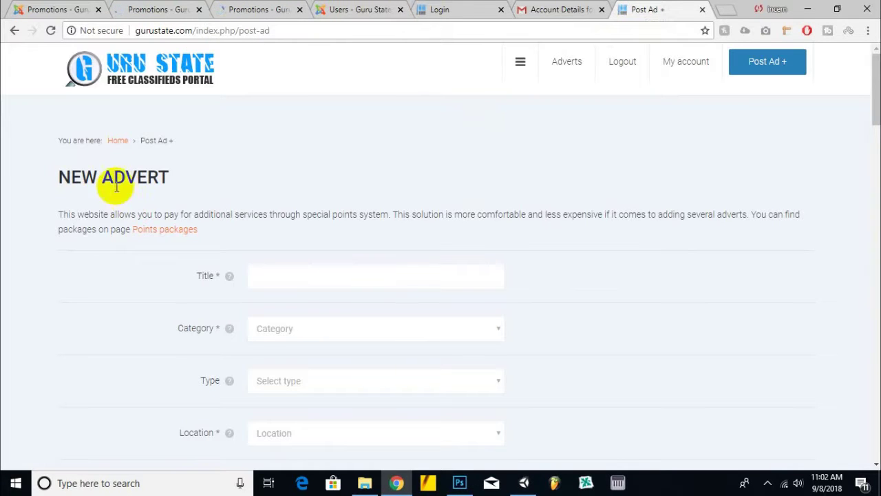
click(248, 6)
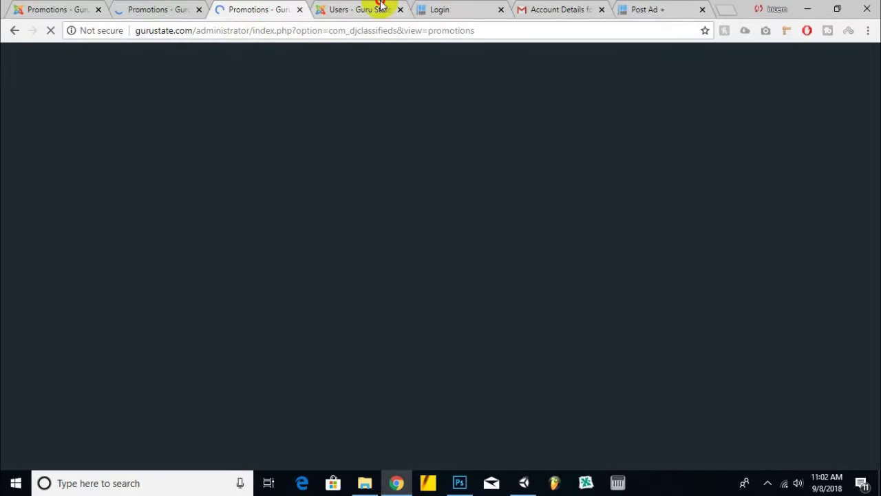
click(379, 7)
click(209, 6)
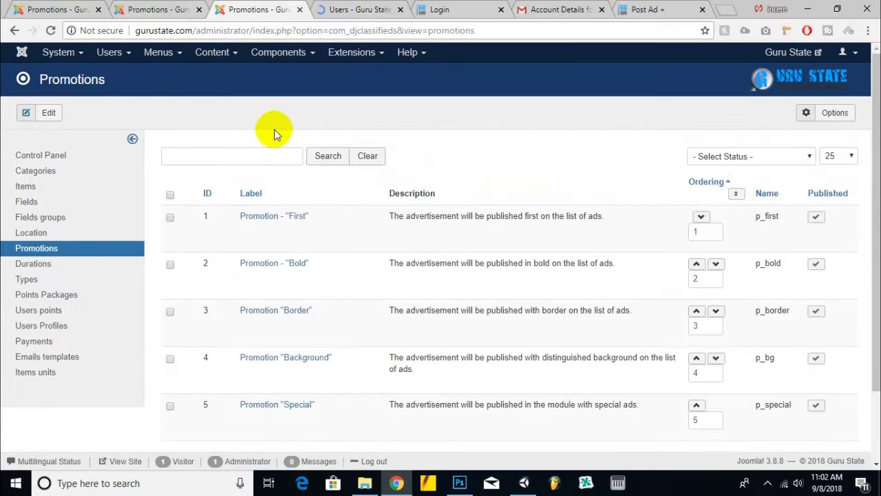
- Visit Points Packages, then the DJ-Classifieds Control Panel and its configuration options
click(60, 296)
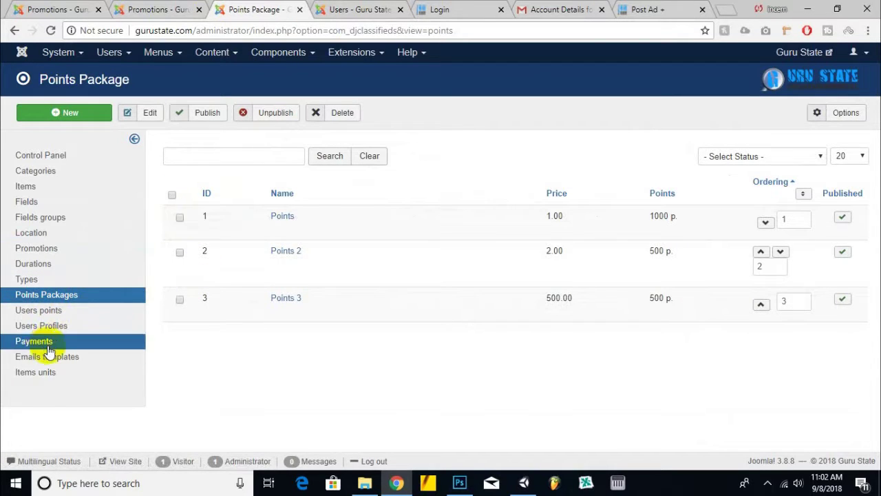
click(49, 163)
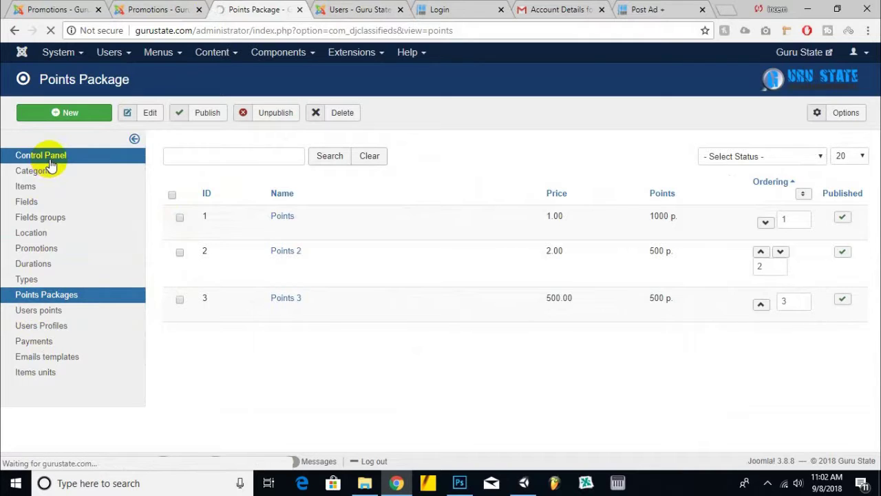
scroll(517, 242, down, 2)
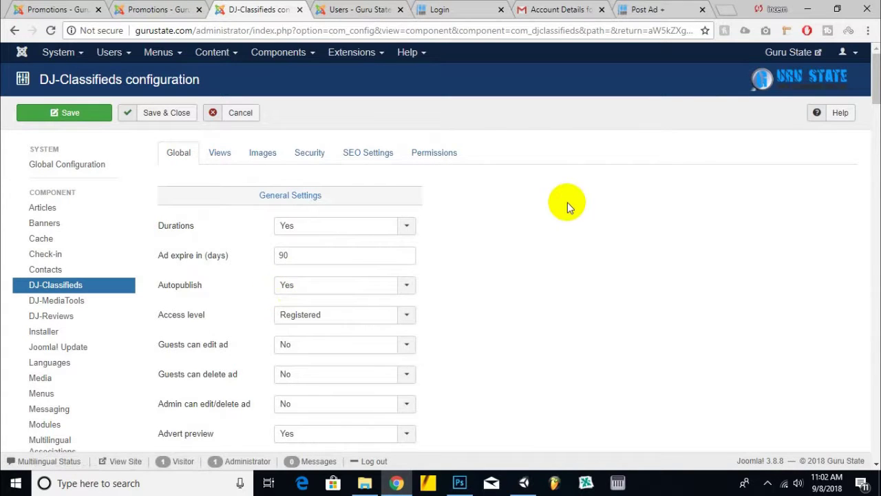
- Set Use 'Promotions' to Yes
scroll(566, 204, down, 4)
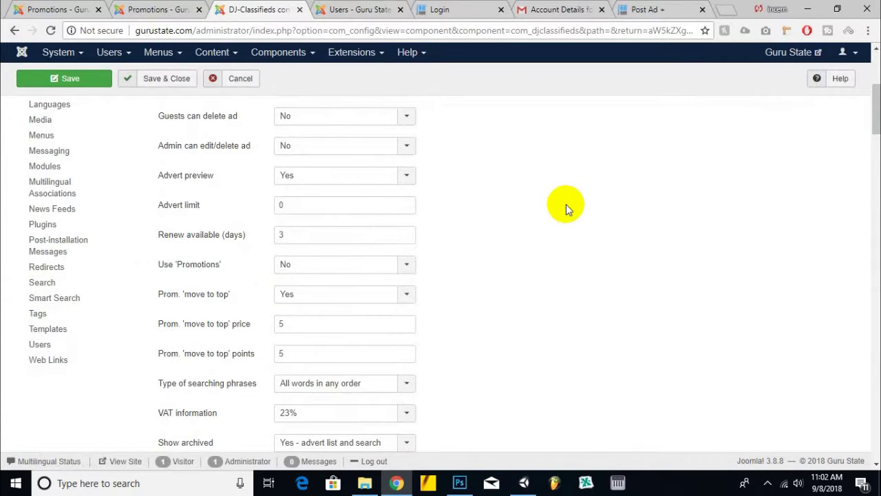
click(334, 269)
click(337, 281)
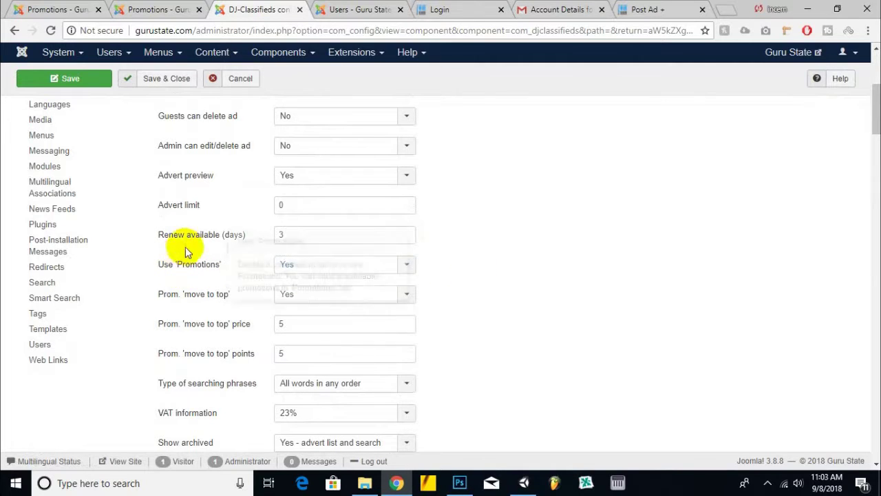
scroll(205, 272, down, 1)
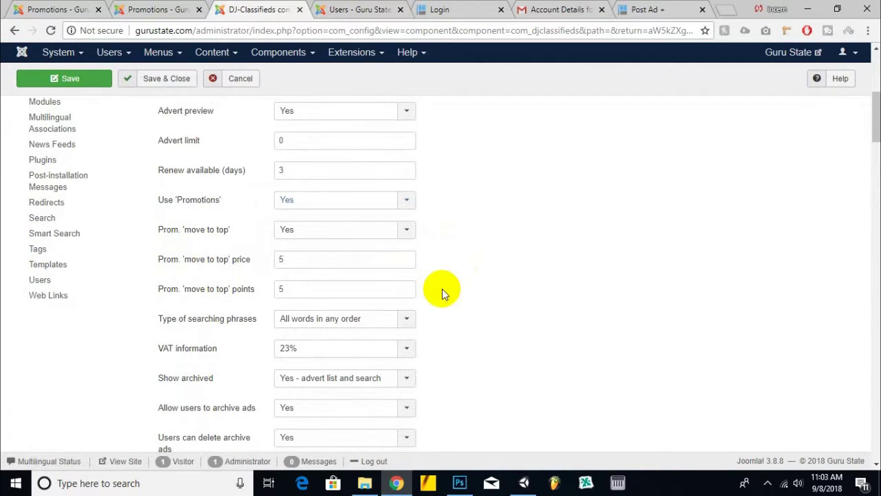
mouse_move(204, 239)
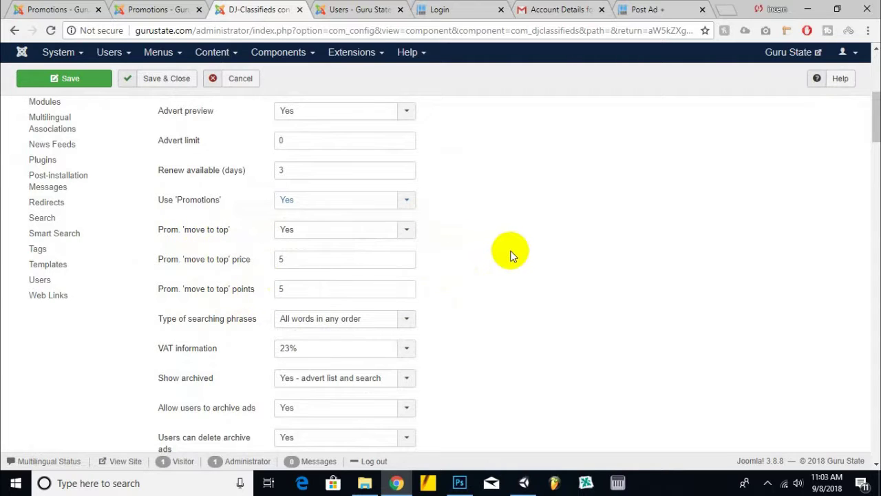
- Switch Use 'Points packages' and Use 'Post code' to No
scroll(511, 256, down, 6)
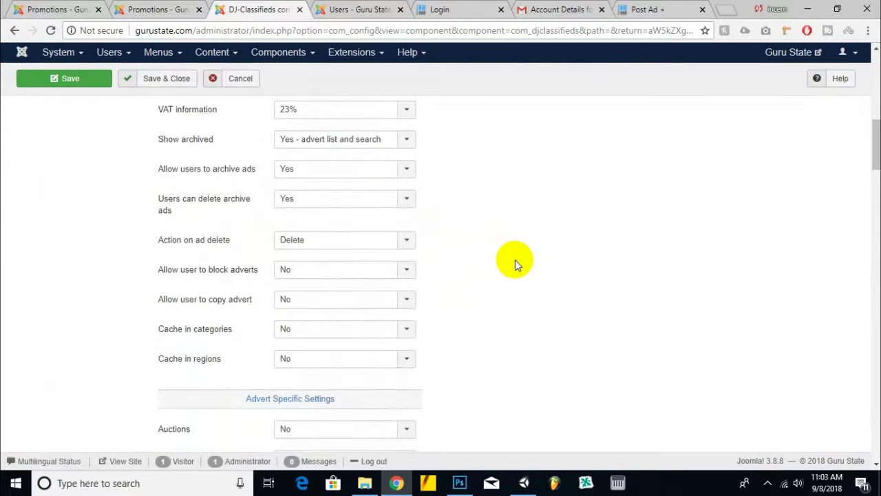
scroll(515, 259, down, 4)
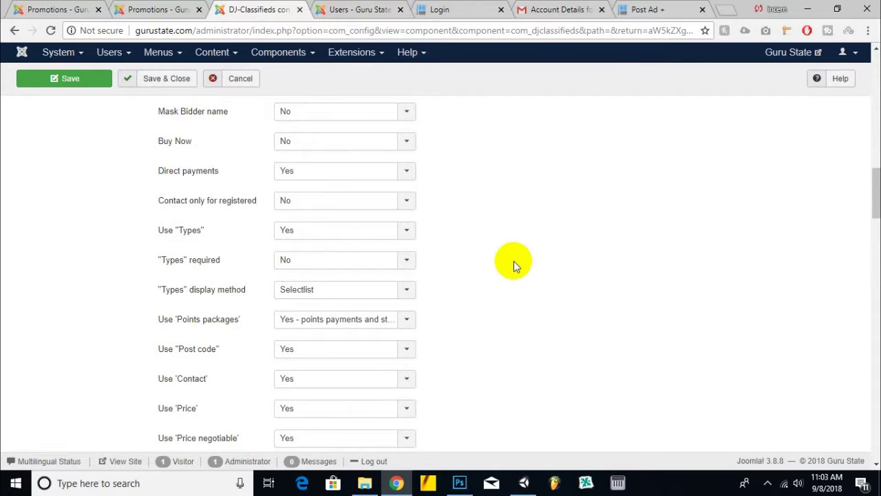
scroll(518, 259, up, 1)
scroll(518, 260, down, 1)
scroll(518, 260, down, 2)
mouse_move(172, 168)
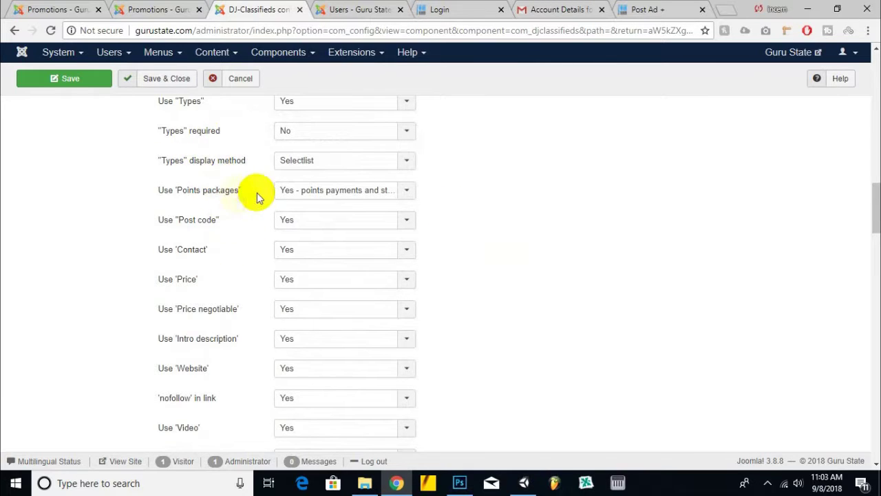
click(350, 191)
click(328, 250)
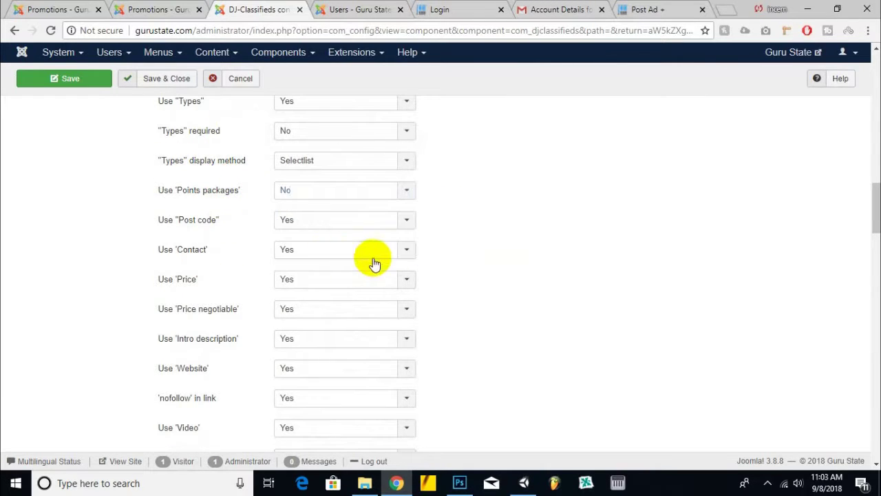
click(297, 218)
click(309, 252)
- Leave the Price setting unchanged and save and close the configuration
scroll(104, 252, down, 1)
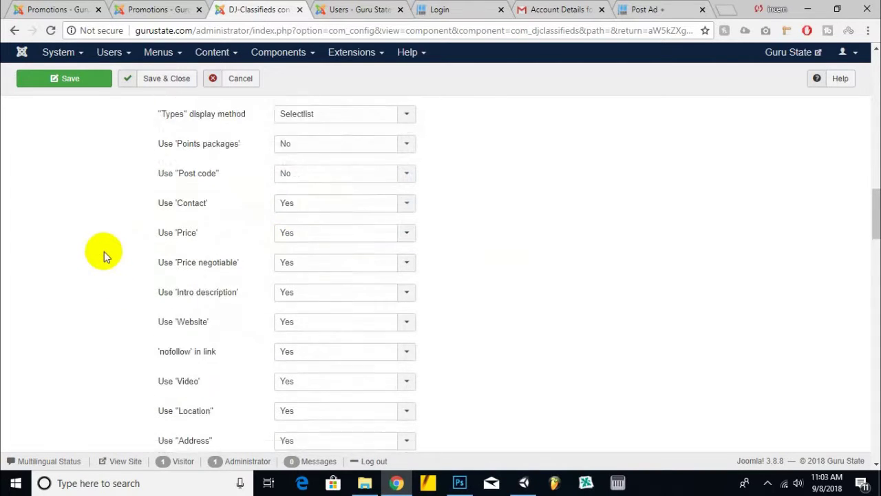
click(319, 217)
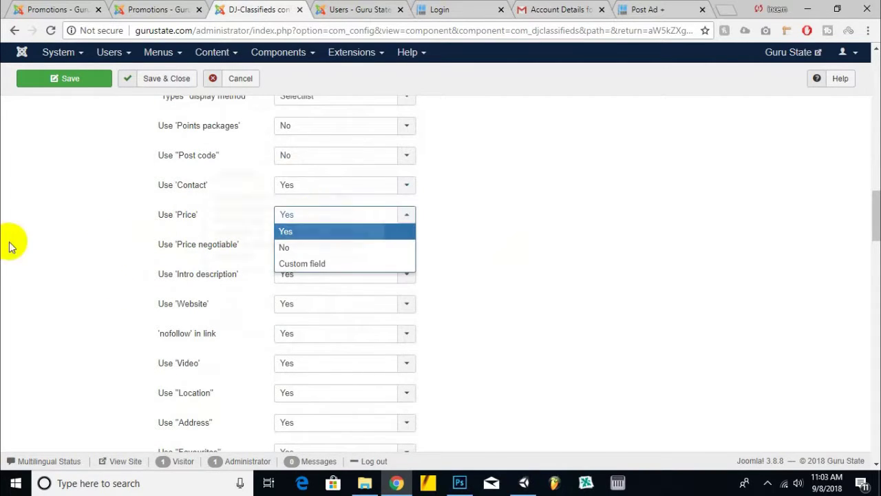
scroll(2, 253, down, 2)
click(173, 197)
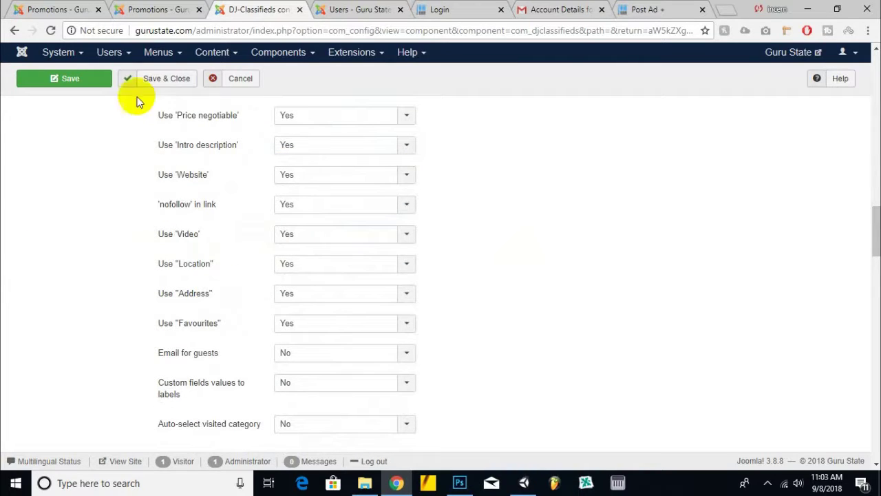
click(173, 80)
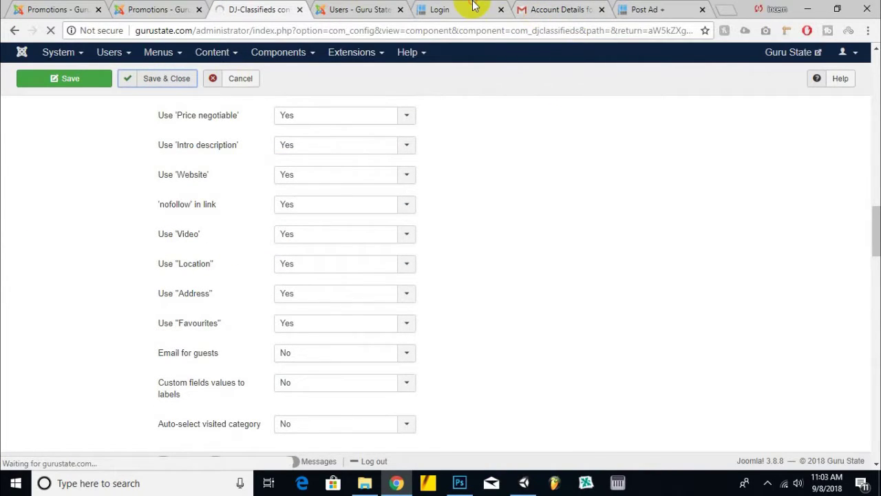
click(473, 9)
- Reload the Guru State site and open the Post Ad form
click(52, 30)
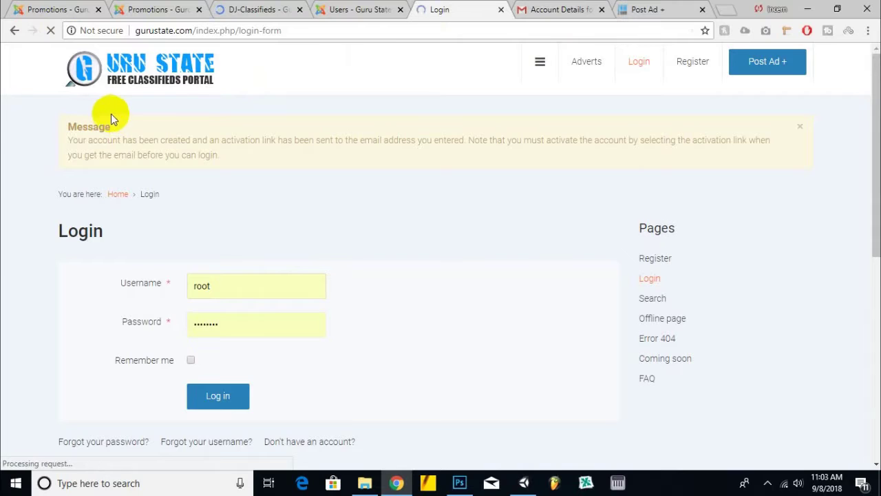
click(771, 65)
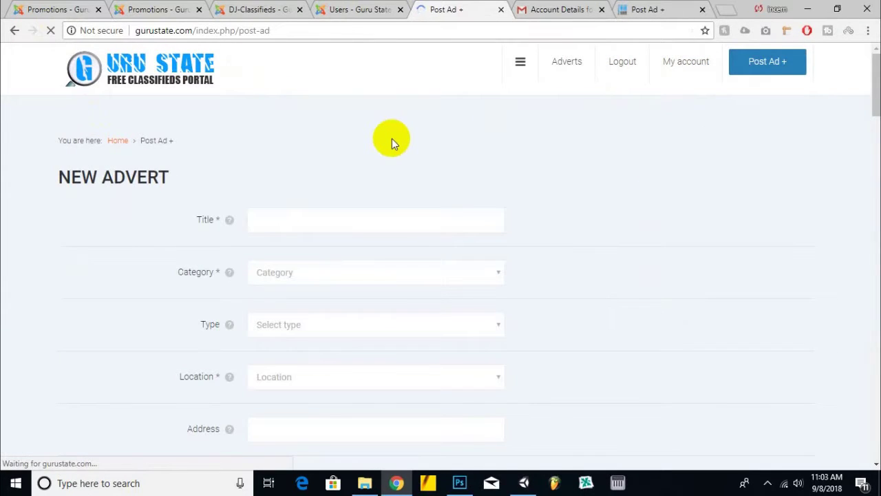
scroll(413, 165, down, 1)
scroll(403, 162, up, 1)
- Title the advert 'Learn Online'
click(307, 220)
click(536, 141)
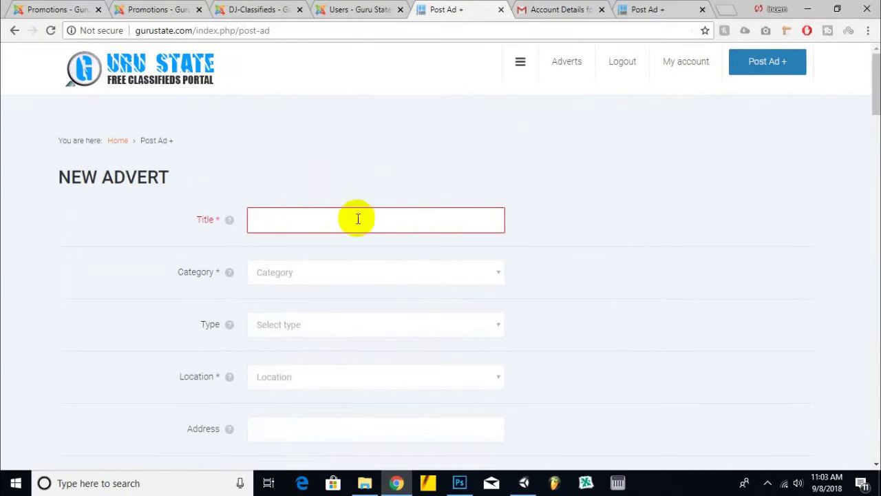
click(364, 216)
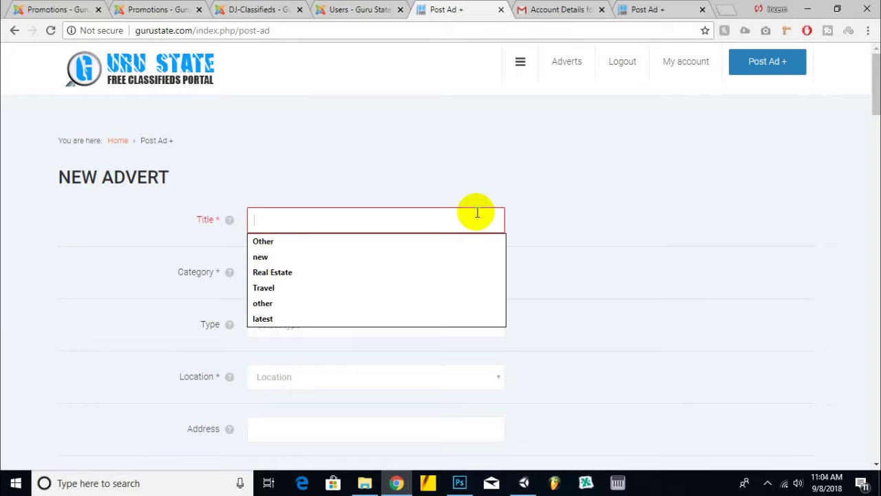
text(Play)
key(shift)
key(shift)
key(shift)
key(shift)
key(shift)
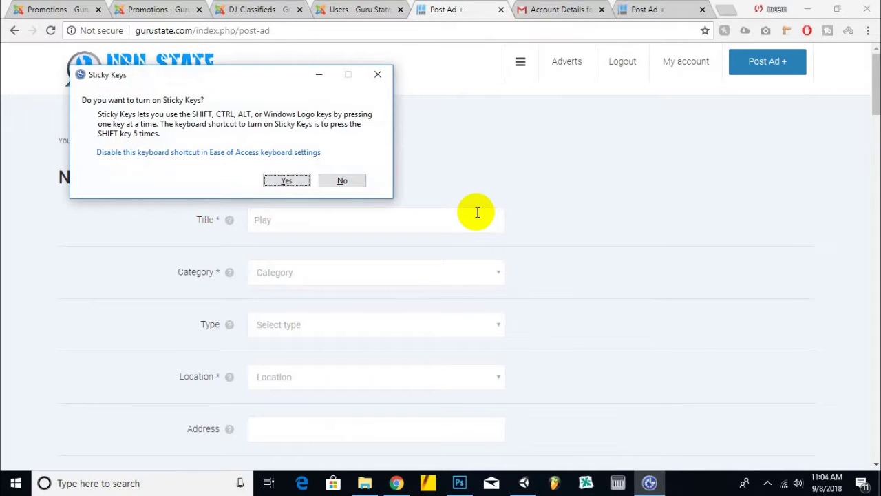
click(377, 74)
click(213, 226)
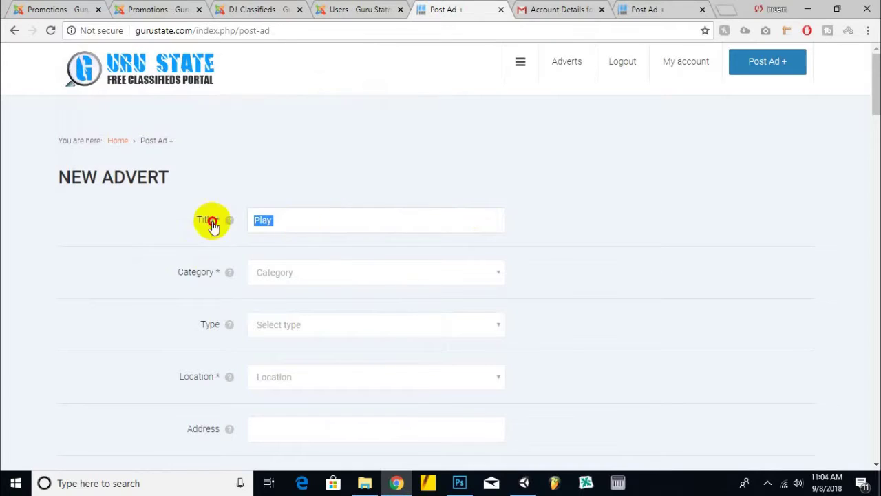
text(Learn )
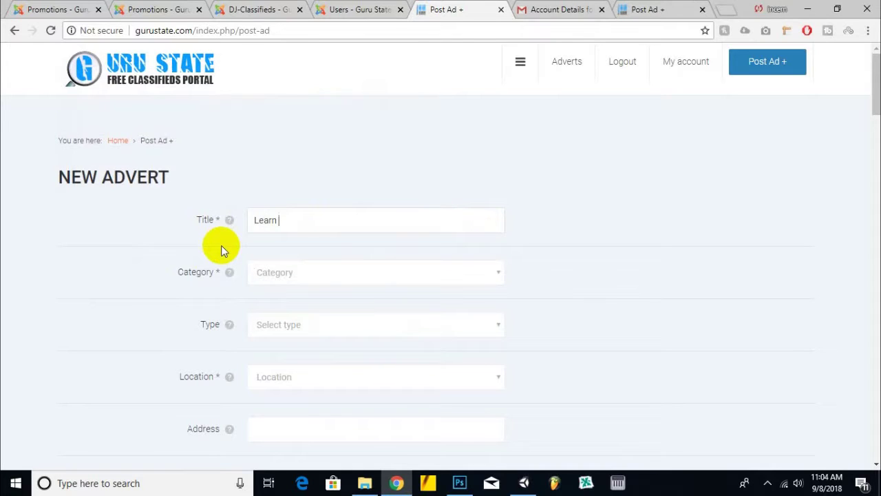
text(Online)
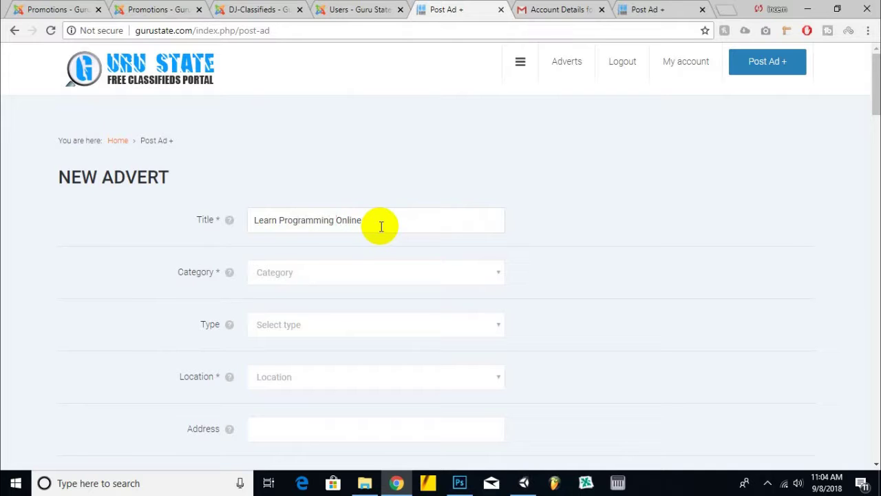
- Categorise the advert as Services > Educational Services
click(360, 271)
scroll(431, 202, down, 1)
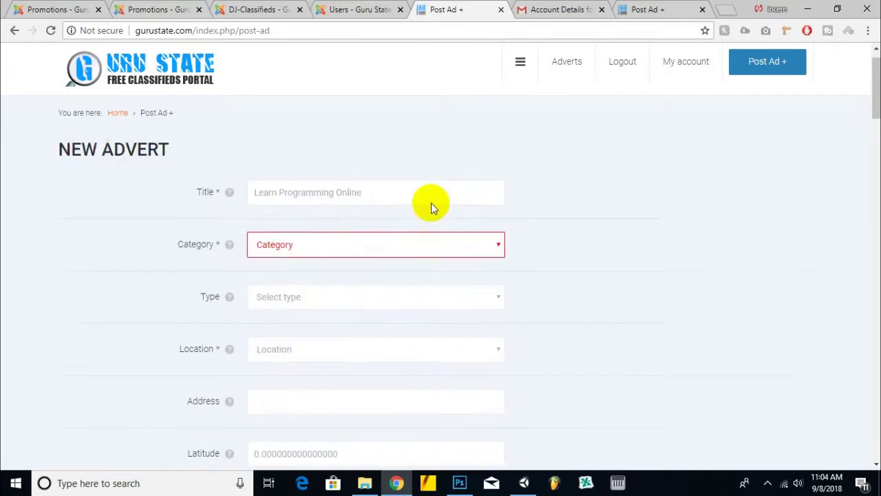
click(381, 208)
click(330, 239)
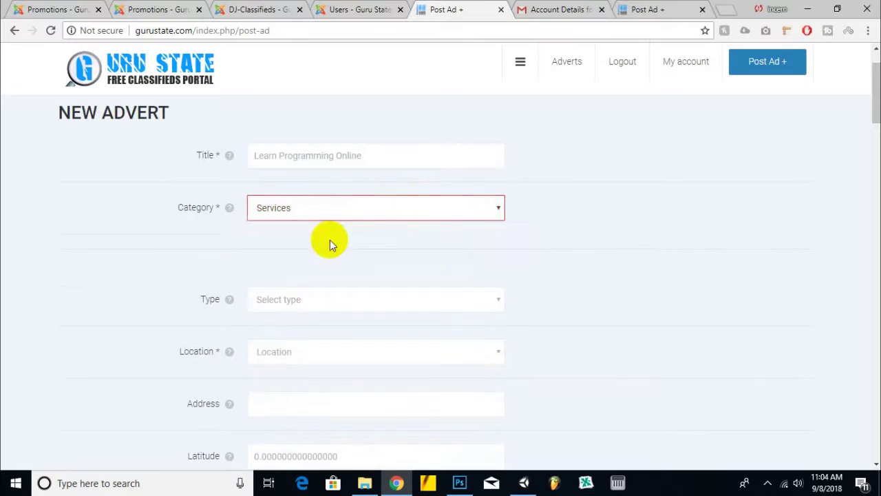
click(424, 240)
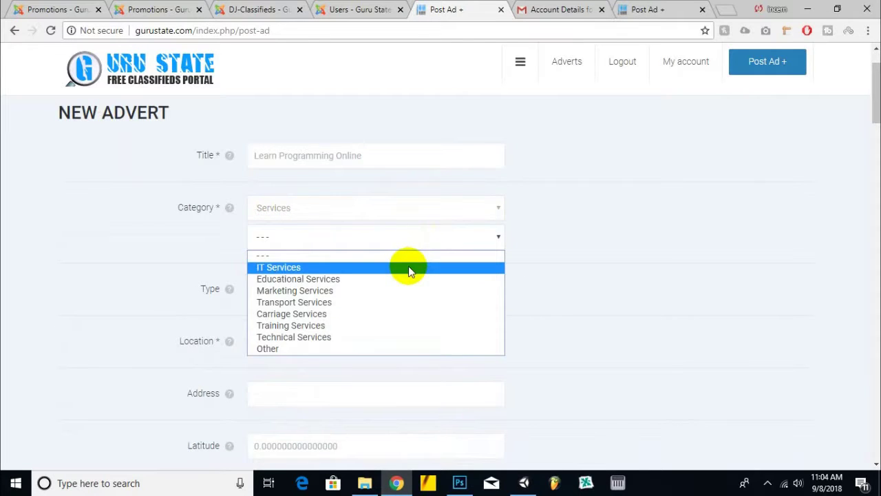
click(401, 278)
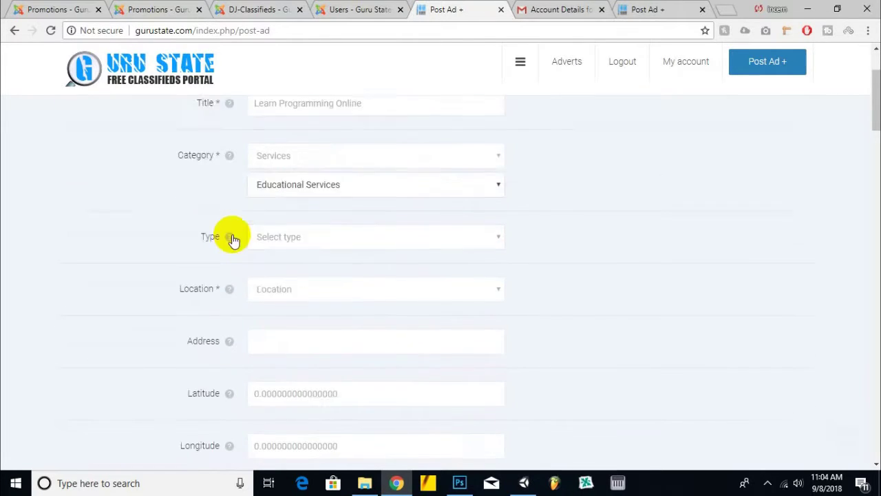
- Set the ad type to Free, leaving the location unselected
scroll(276, 207, down, 2)
click(319, 169)
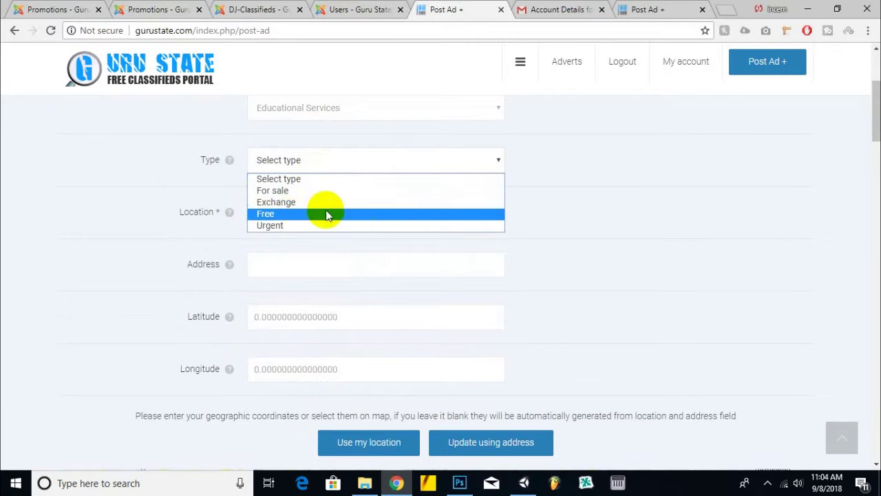
click(226, 171)
click(306, 164)
click(281, 215)
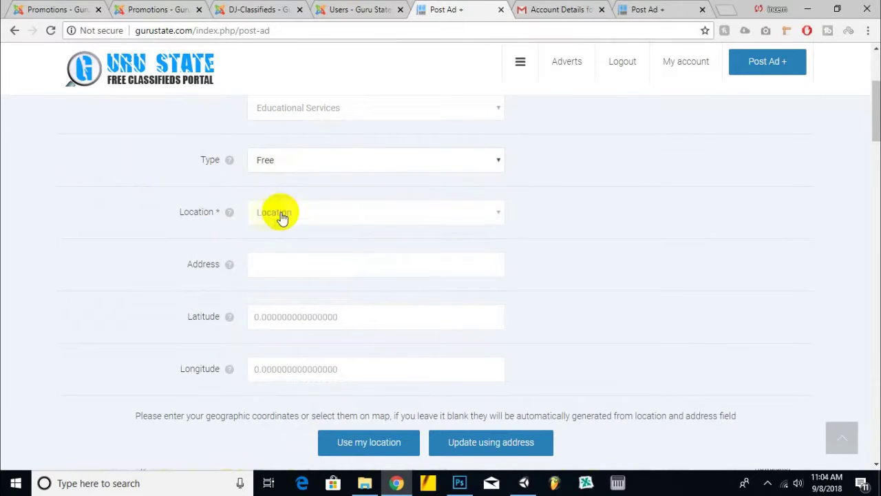
click(295, 212)
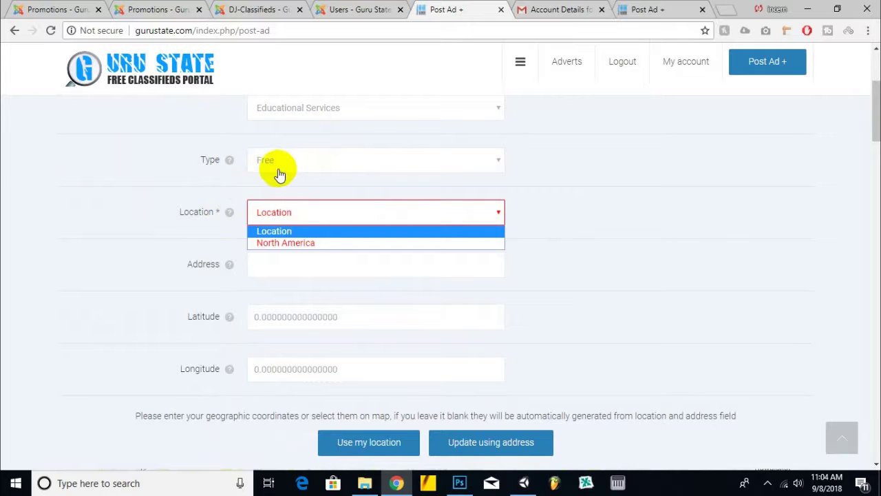
click(674, 209)
click(364, 215)
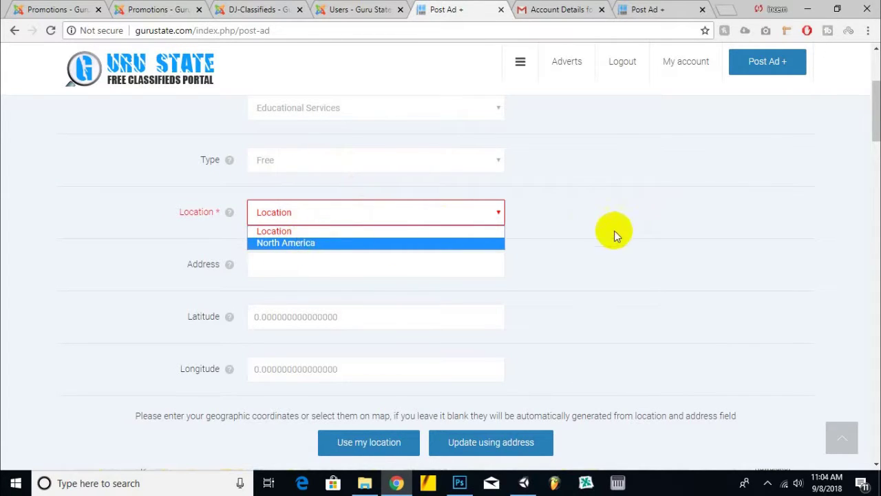
click(628, 224)
click(324, 214)
click(558, 211)
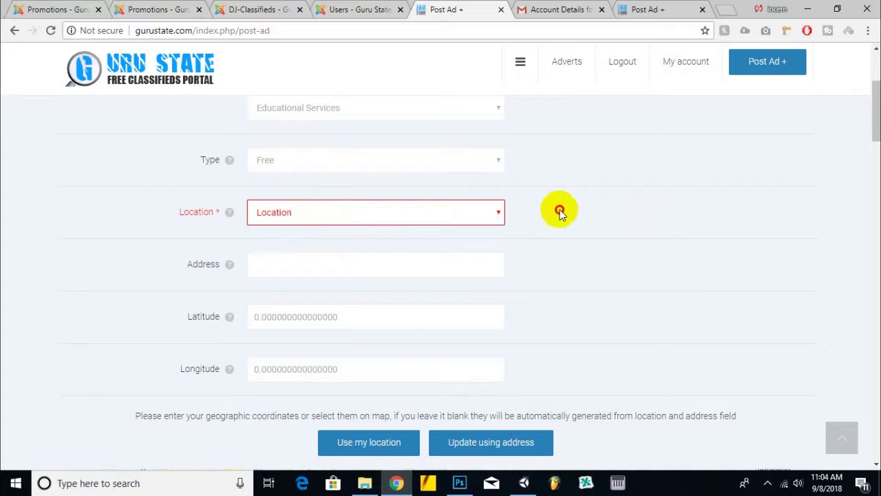
- Fill the address from the Abbottabad suggestion, trimming it to 'Abbottabad Pakistan'
click(323, 268)
click(296, 286)
scroll(626, 204, down, 1)
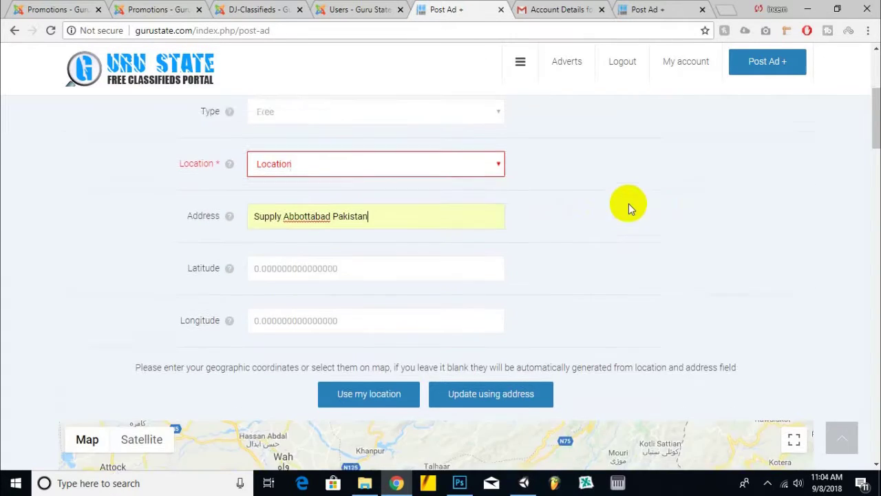
drag(284, 201, 191, 218)
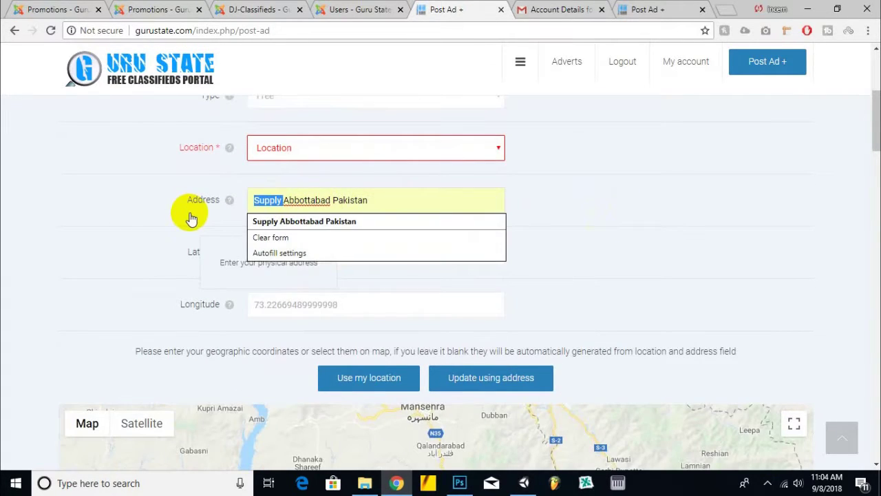
key(BackSpace)
scroll(189, 212, down, 3)
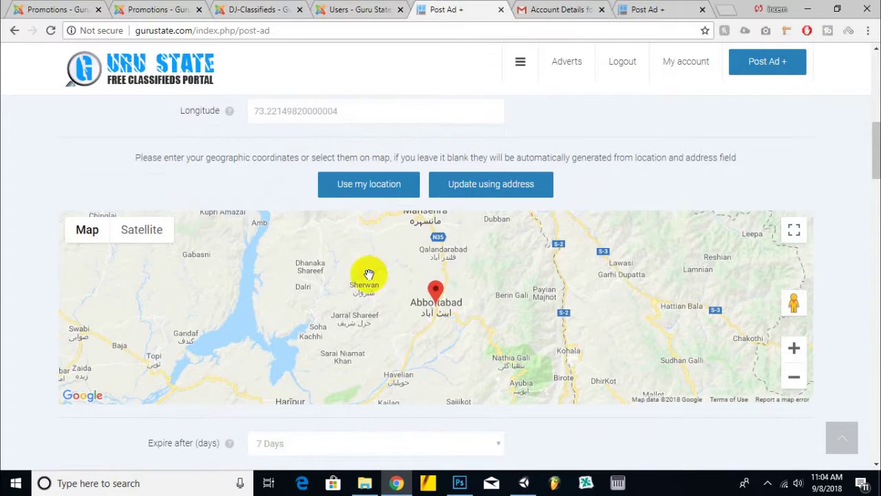
scroll(833, 199, up, 2)
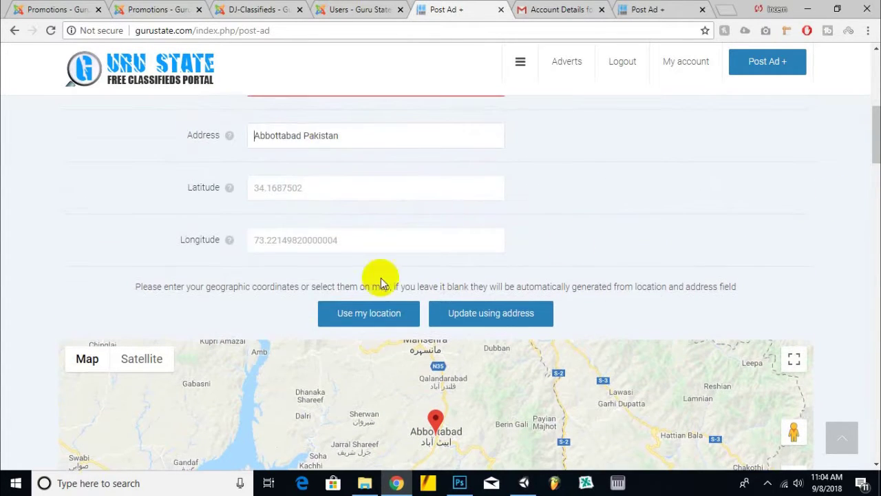
click(362, 140)
scroll(6, 240, down, 8)
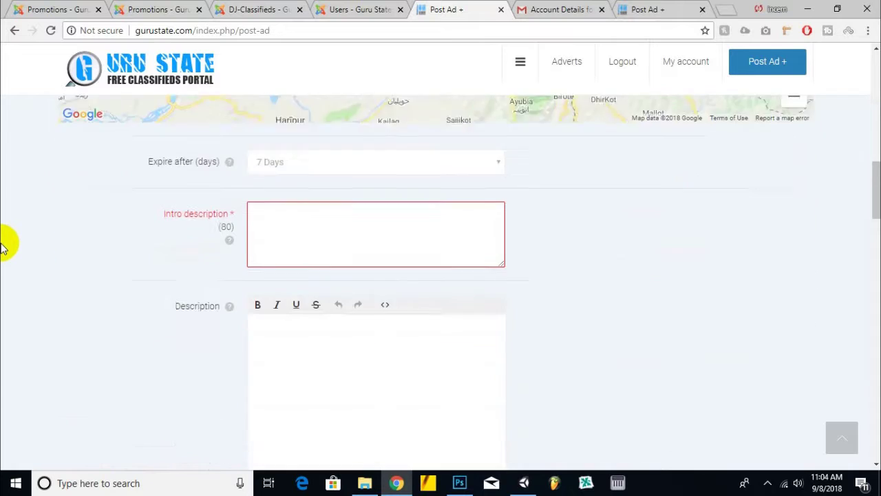
scroll(351, 238, up, 2)
- Keep the advert's expiry period at 7 Days
click(351, 238)
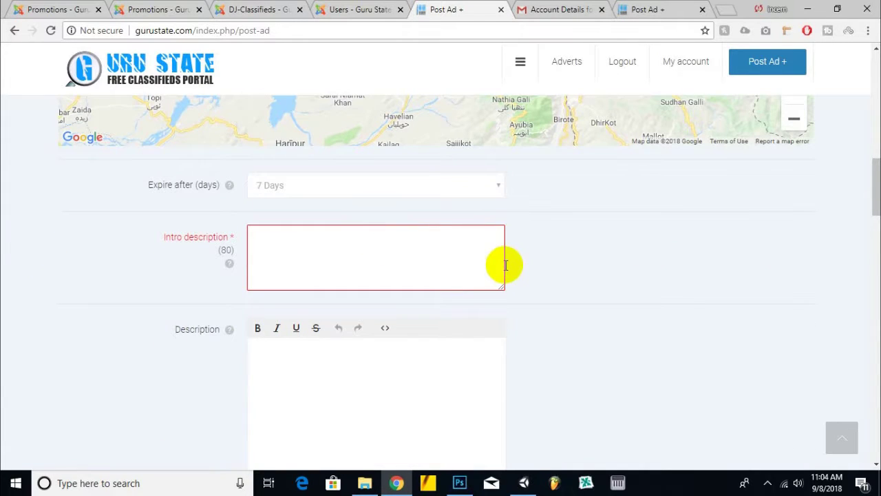
click(440, 192)
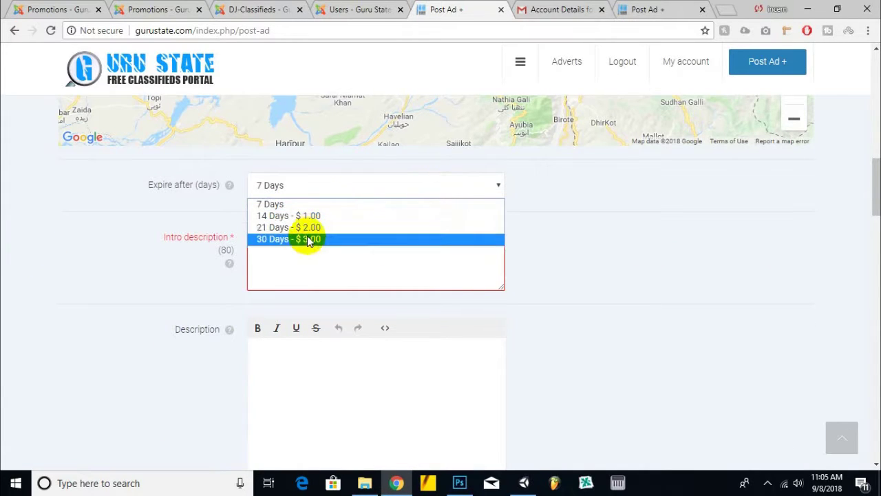
click(325, 266)
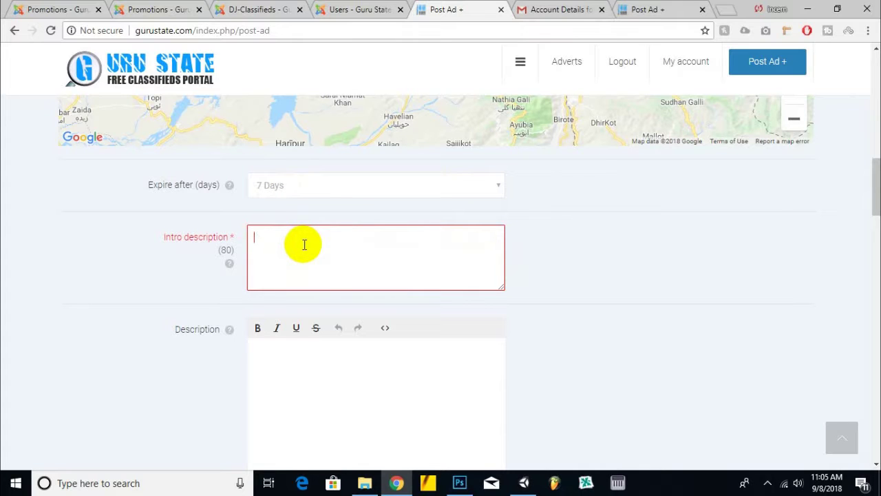
click(716, 8)
- Load incern.com in the new browser tab
text(fer)
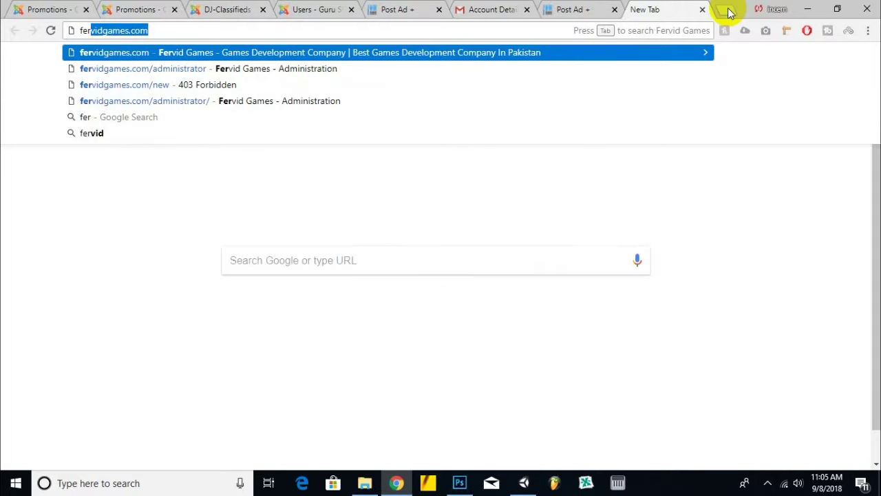
key(Return)
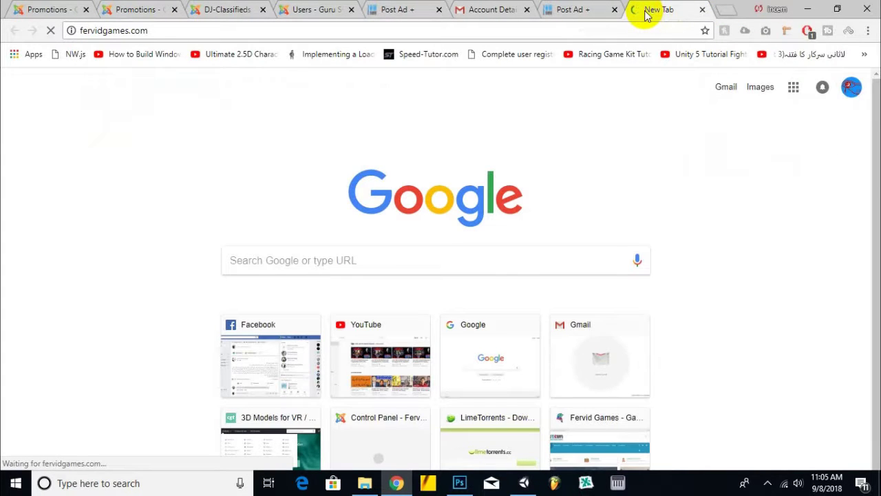
text(incern)
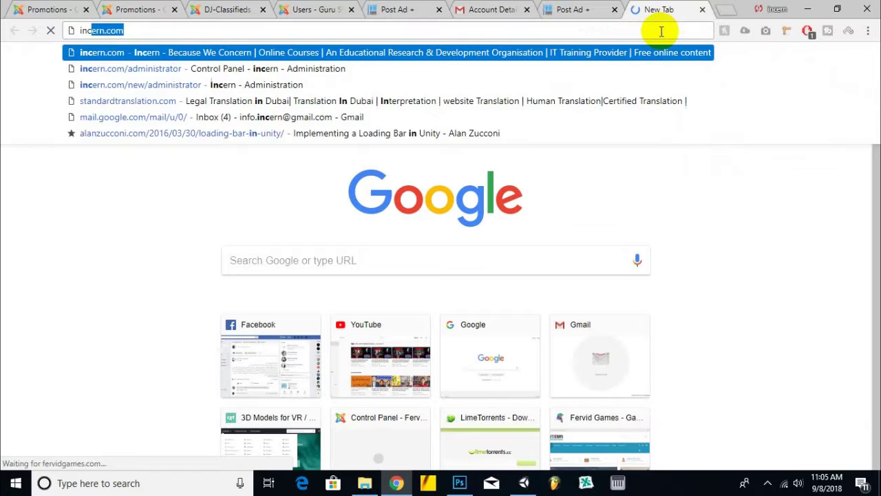
key(Return)
- Copy the incern.com address and return to the Post Ad form
right_click(633, 12)
click(635, 12)
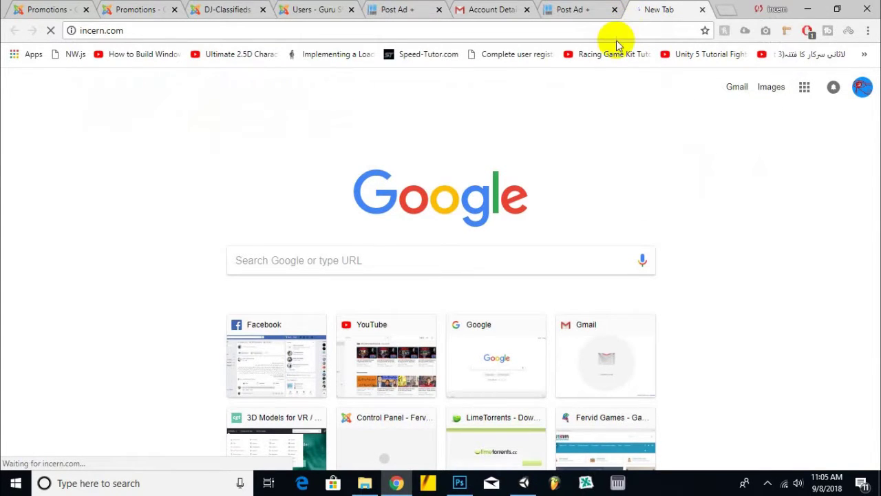
click(623, 30)
key(ctrl+c)
right_click(623, 30)
click(647, 100)
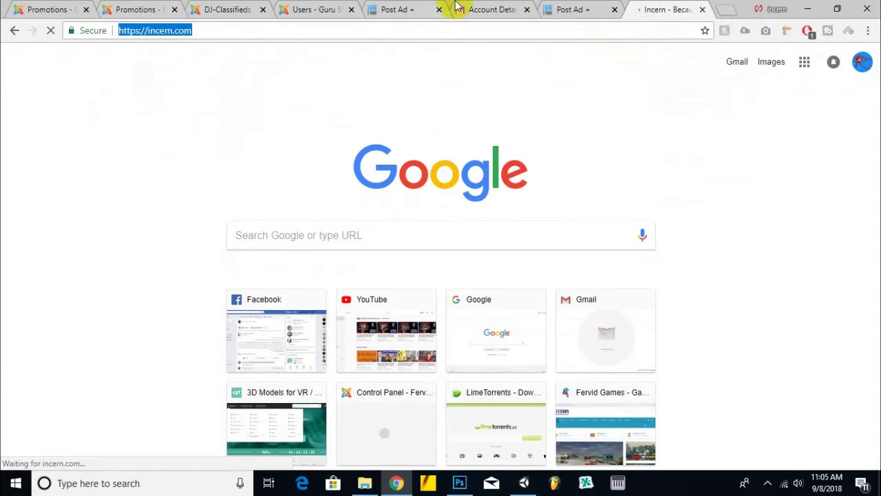
click(386, 9)
scroll(378, 274, down, 5)
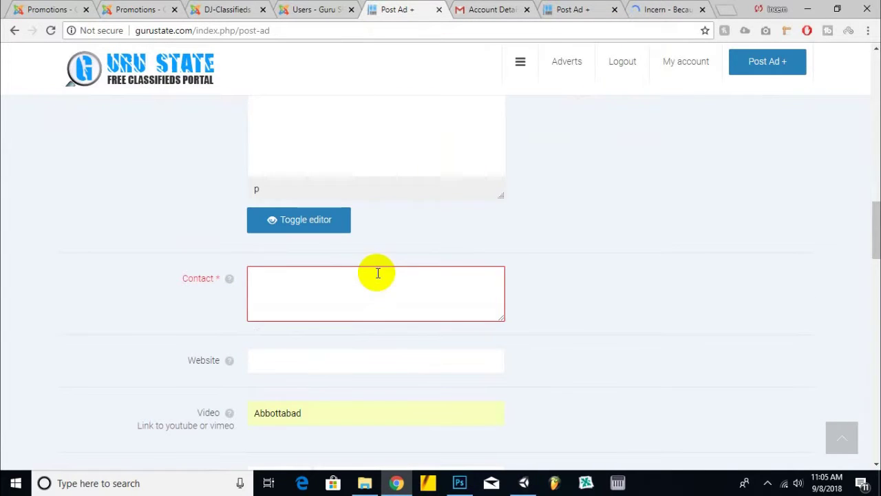
right_click(290, 290)
click(322, 172)
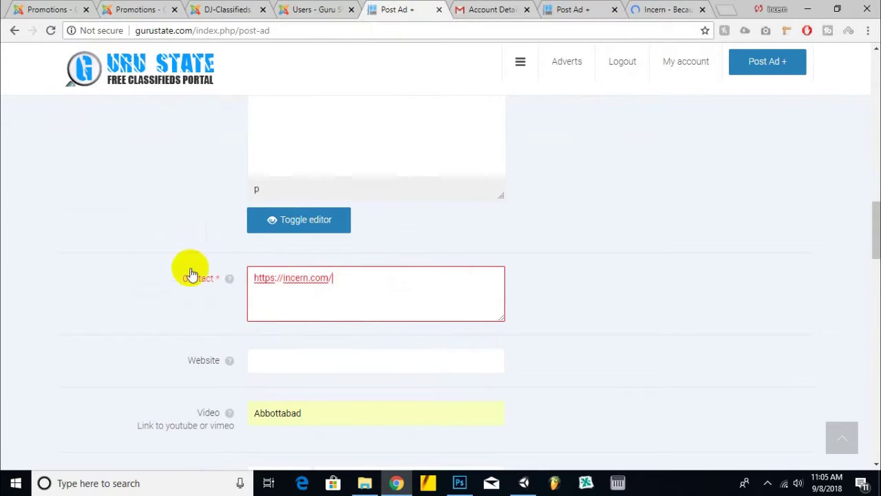
scroll(231, 296, down, 1)
right_click(285, 305)
click(320, 182)
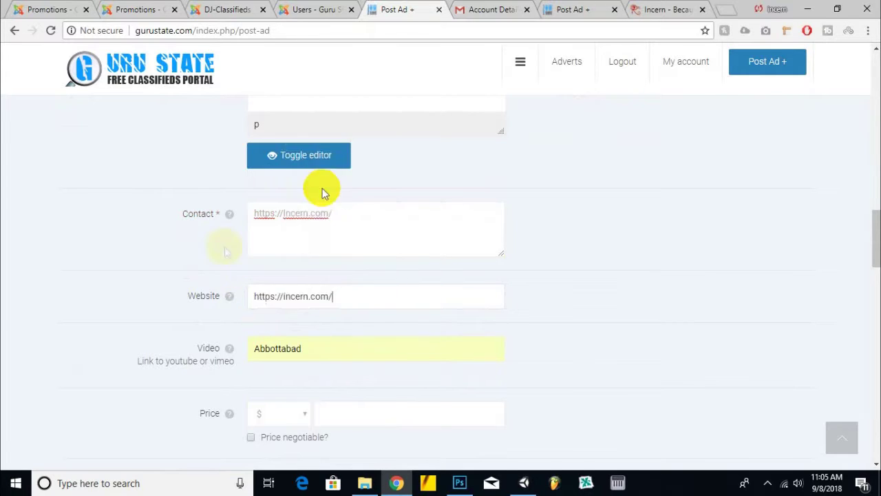
scroll(214, 262, down, 2)
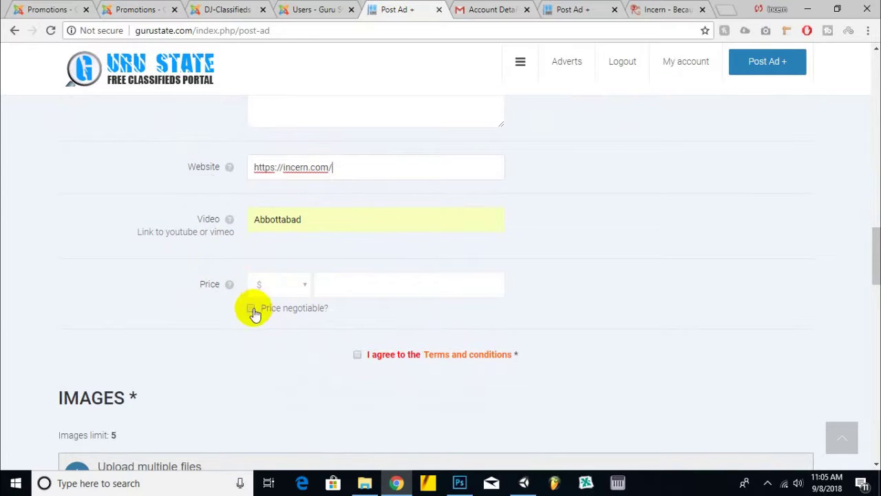
mouse_move(212, 287)
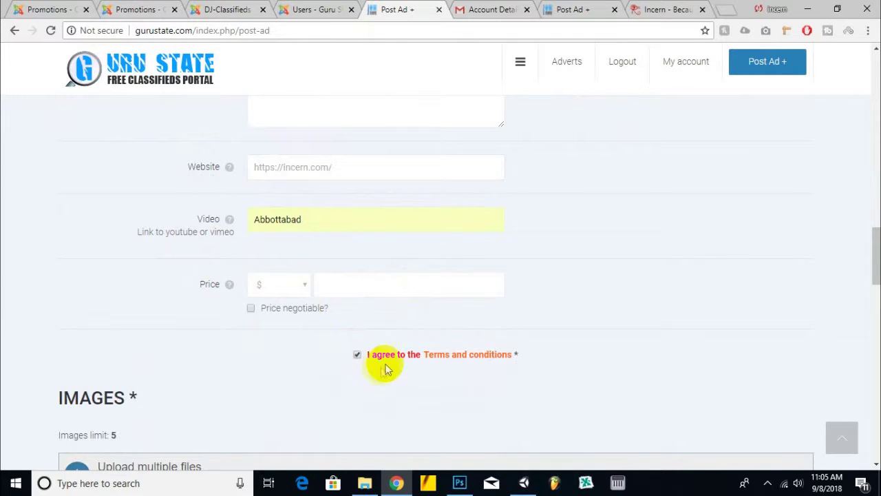
- Copy the 'Incern is an educational training and IT company…' paragraph from About Incern
click(657, 9)
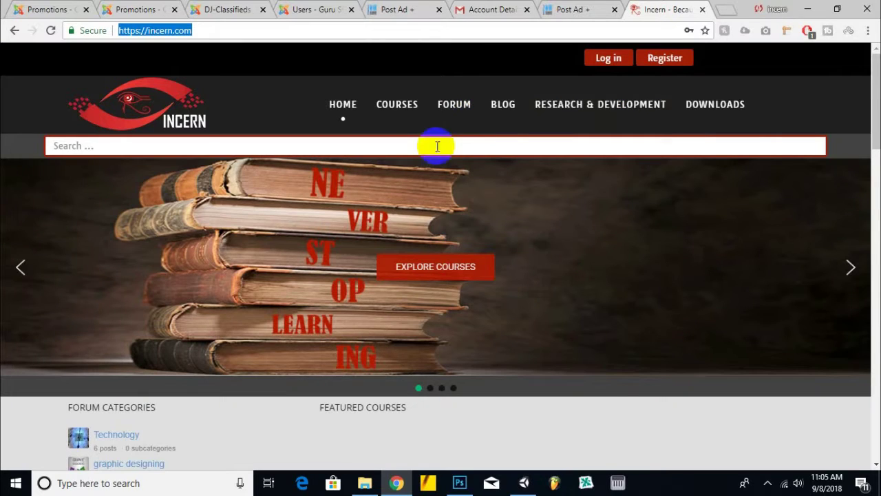
mouse_move(504, 131)
scroll(504, 131, down, 15)
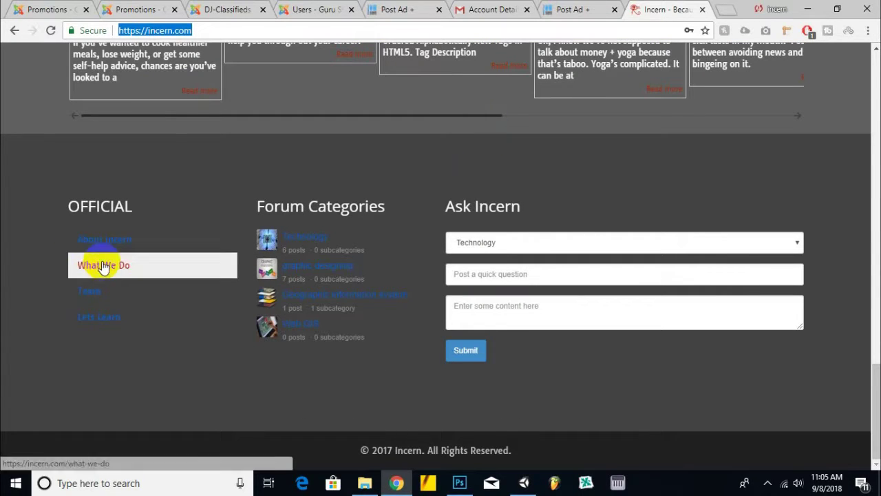
click(134, 247)
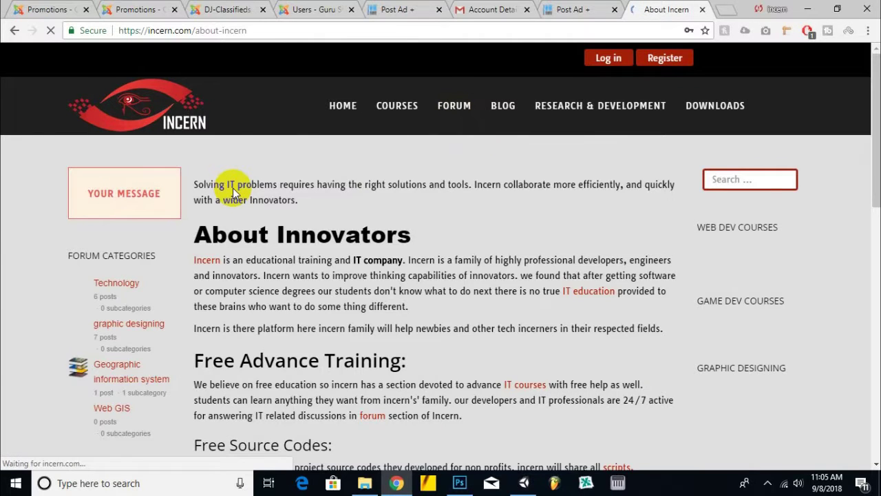
scroll(195, 232, down, 1)
drag(662, 265, 186, 183)
right_click(226, 188)
click(254, 198)
click(436, 7)
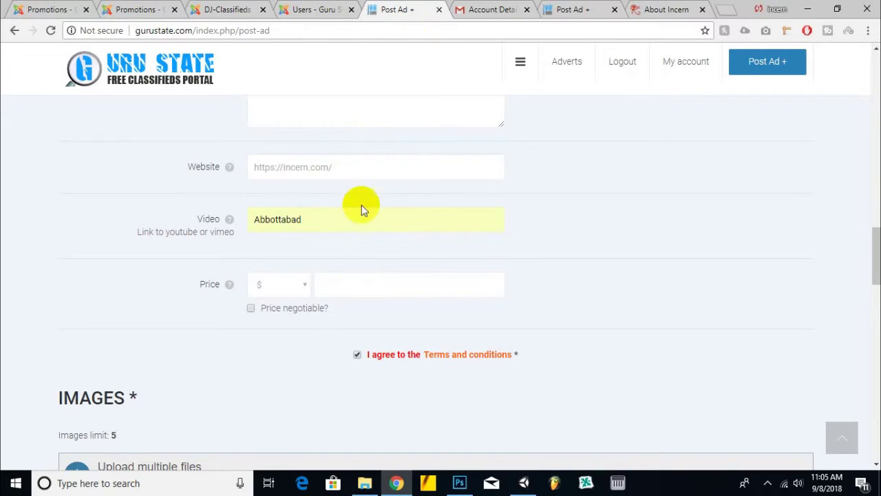
- Paste the Incern text into Description as plain text and remove the blank line
scroll(361, 204, up, 6)
right_click(350, 298)
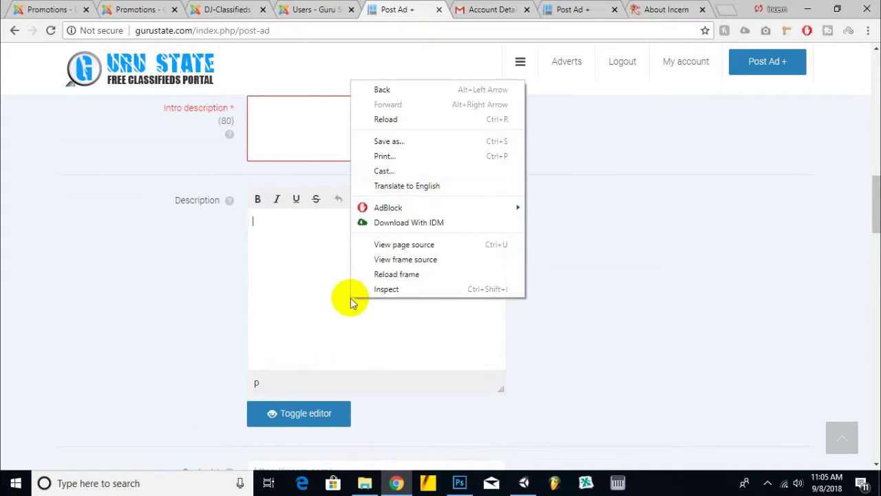
click(315, 249)
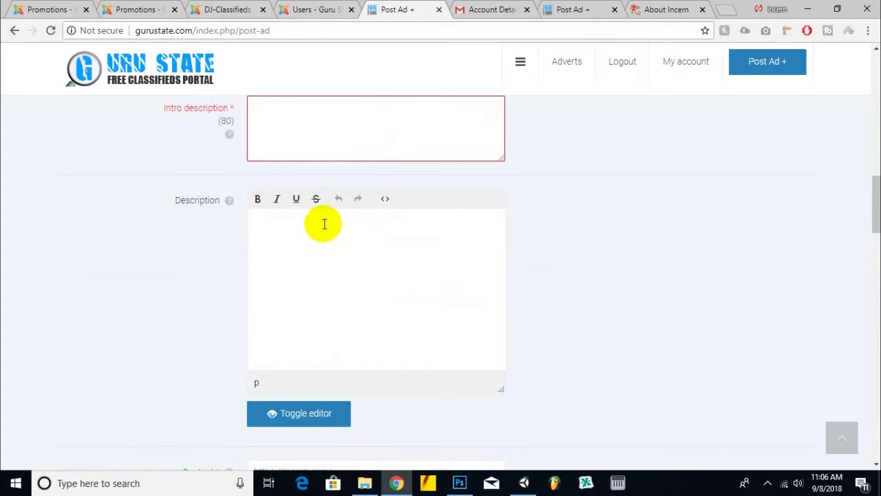
key(ctrl+v)
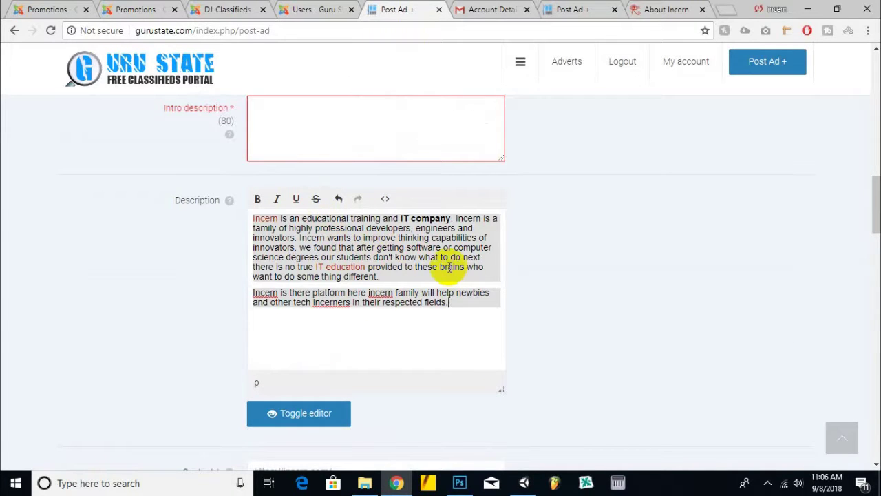
key(ctrl+z)
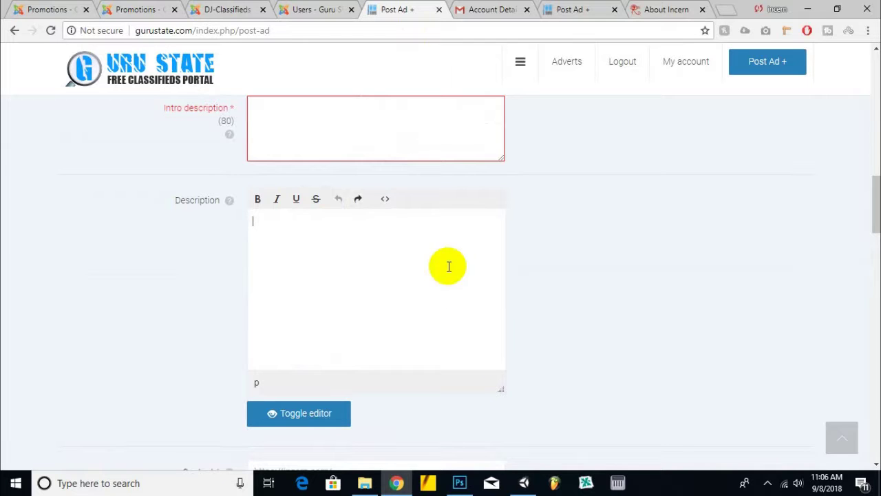
right_click(326, 236)
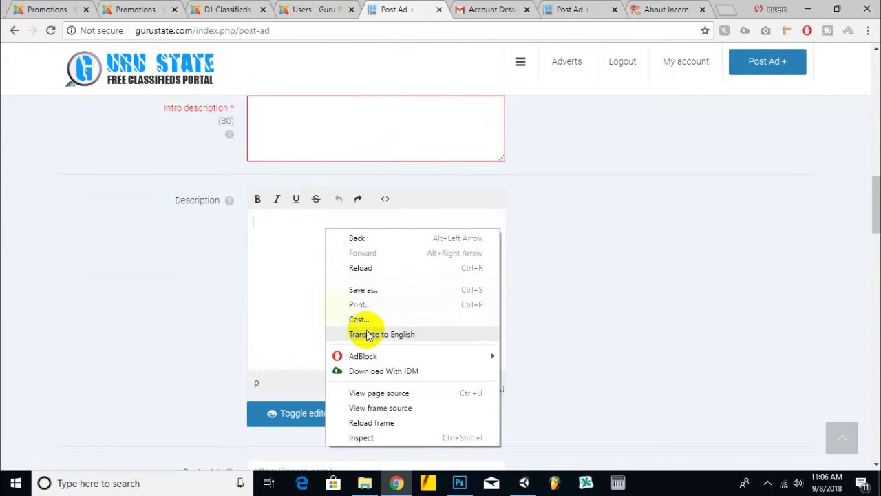
right_click(254, 219)
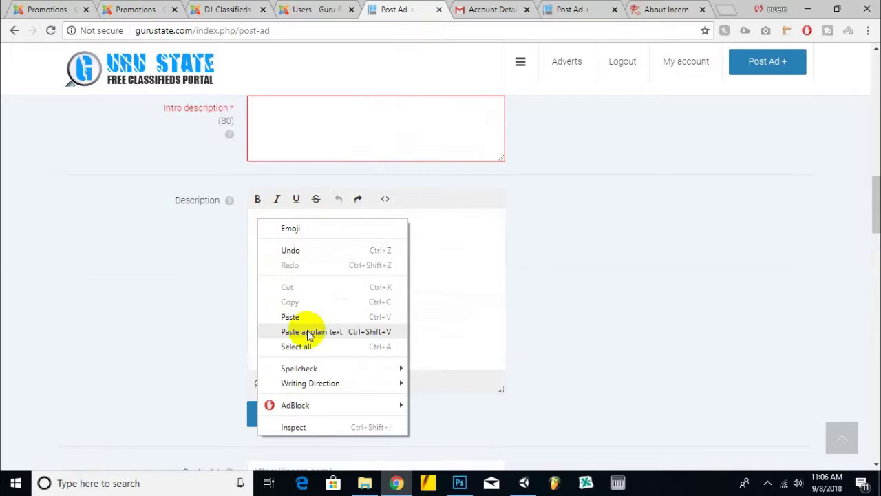
click(307, 332)
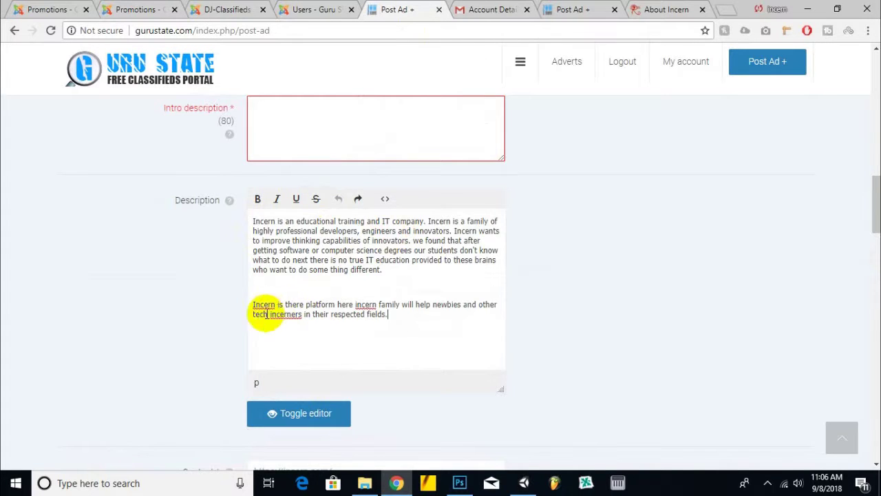
click(274, 289)
key(BackSpace)
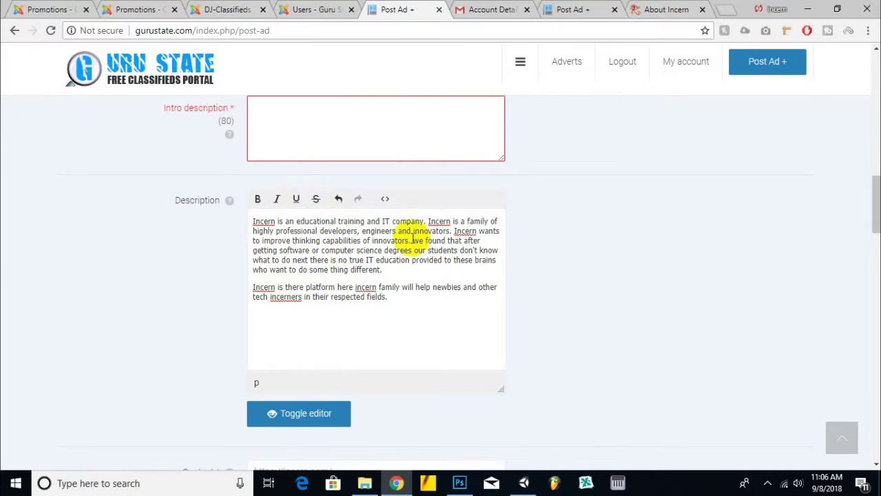
- Copy the description's first three sentences into Intro description
drag(415, 240, 236, 197)
right_click(343, 227)
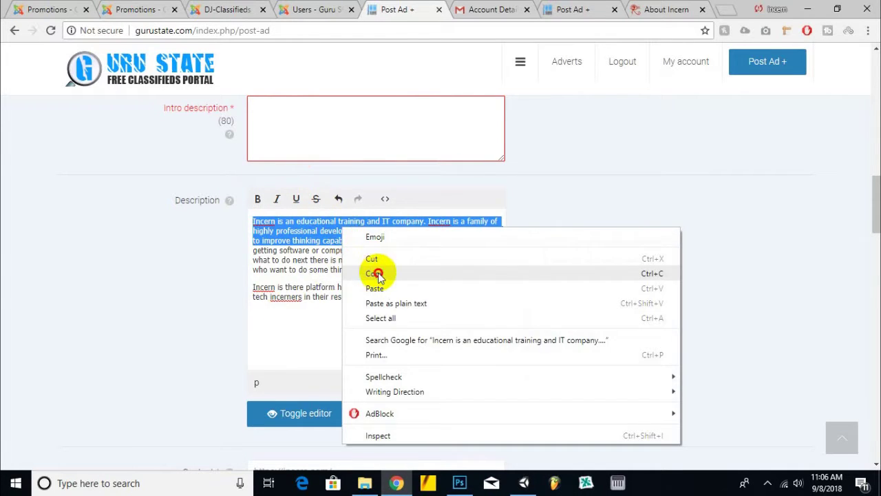
click(376, 274)
click(346, 122)
right_click(344, 119)
click(365, 214)
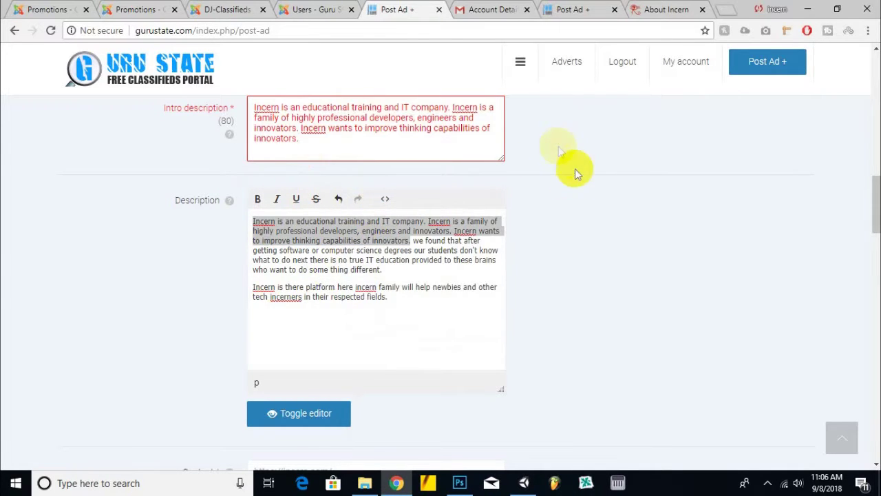
- Save the PHP course image from the Incern home page as php.jpg
scroll(612, 247, down, 7)
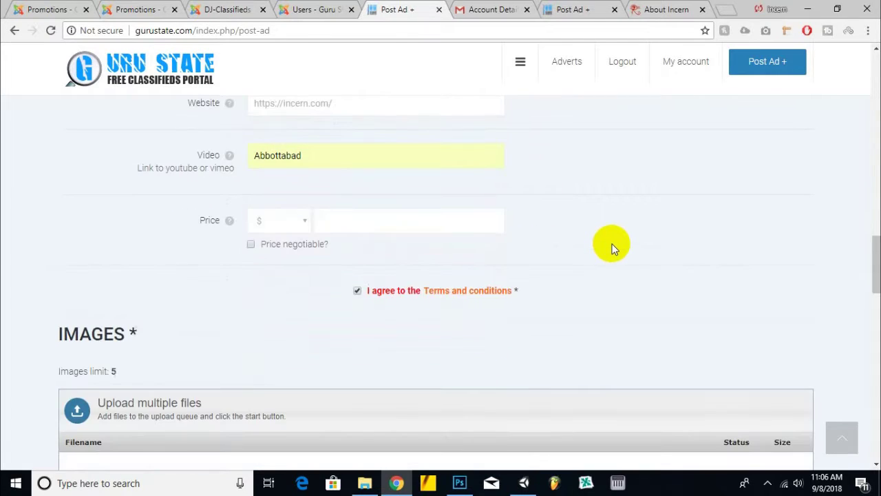
scroll(609, 241, down, 3)
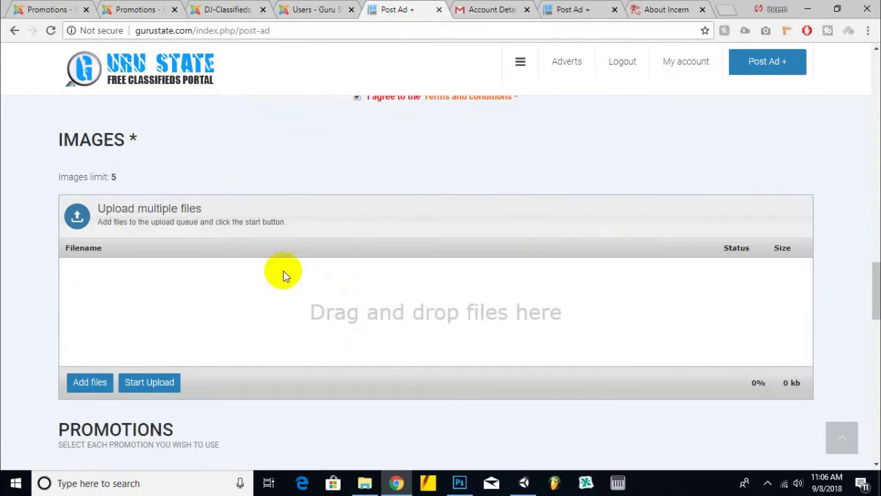
click(652, 9)
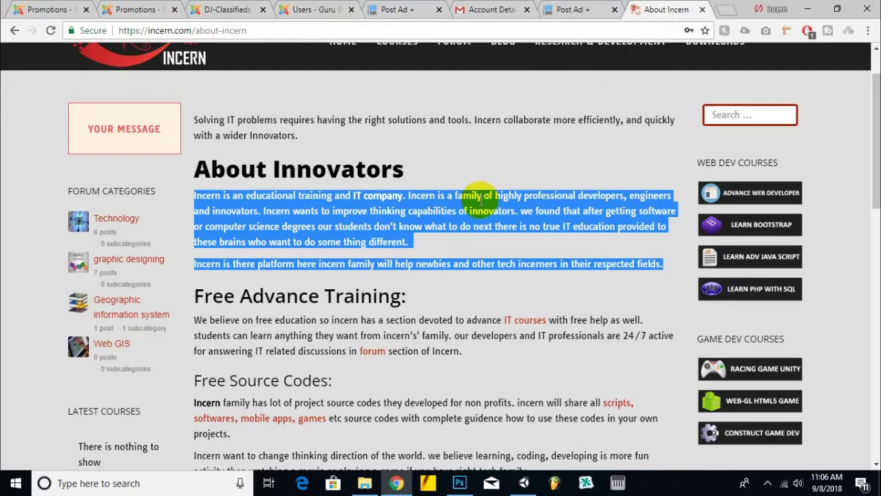
click(110, 218)
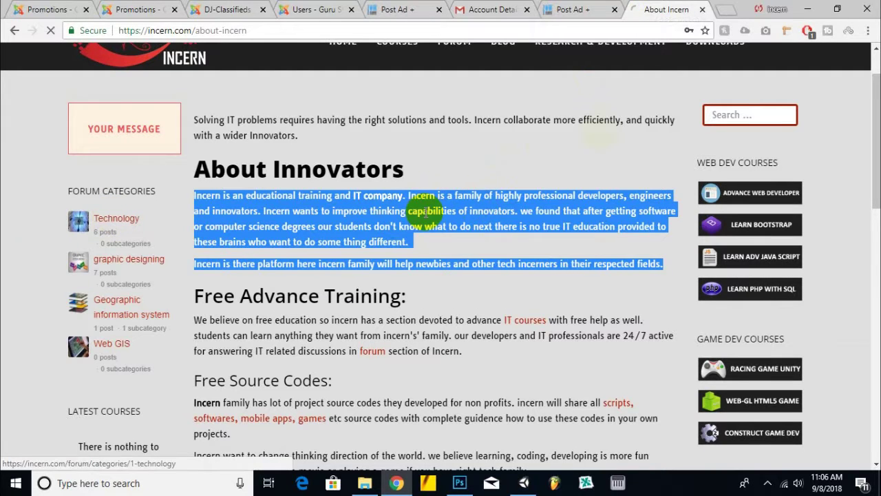
scroll(266, 152, up, 1)
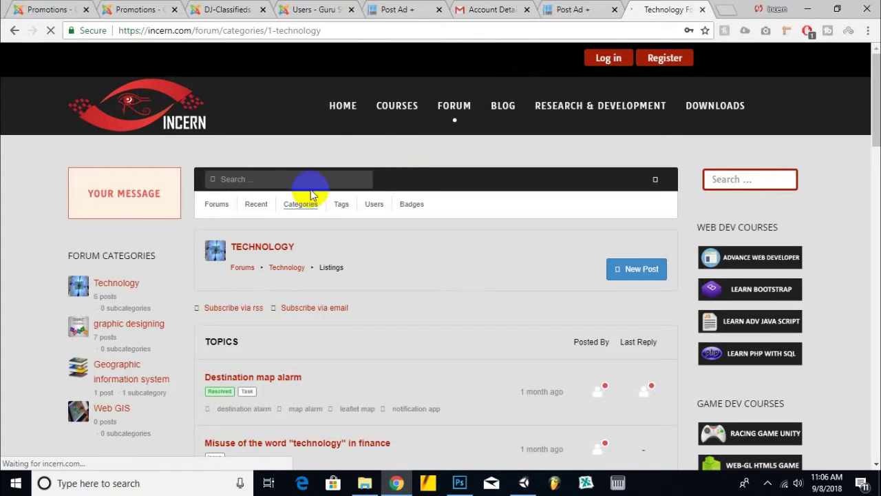
click(471, 108)
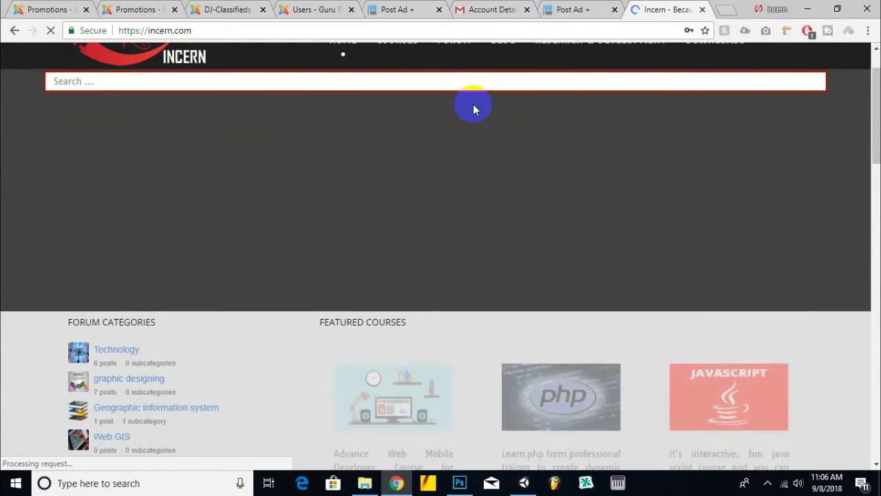
scroll(486, 233, down, 3)
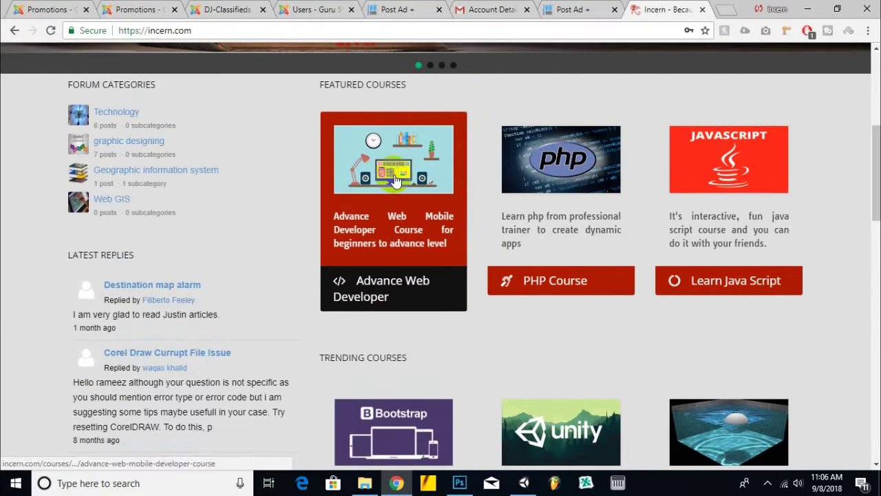
right_click(553, 155)
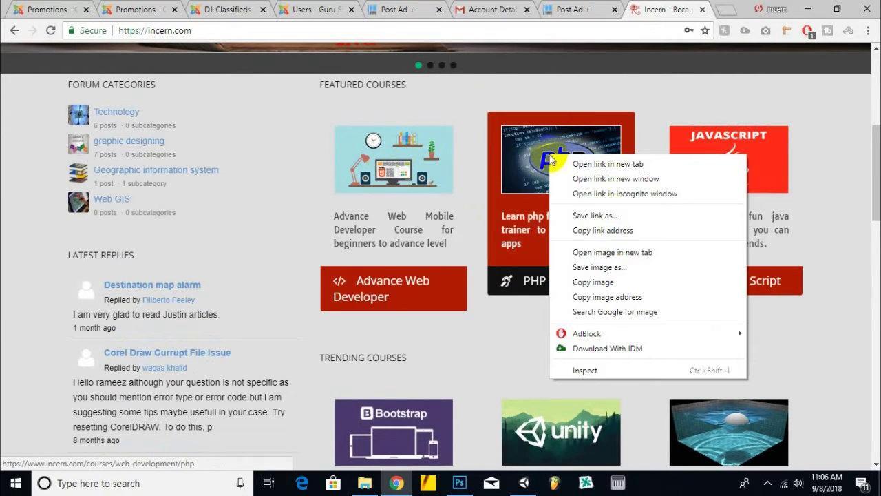
click(568, 263)
click(596, 327)
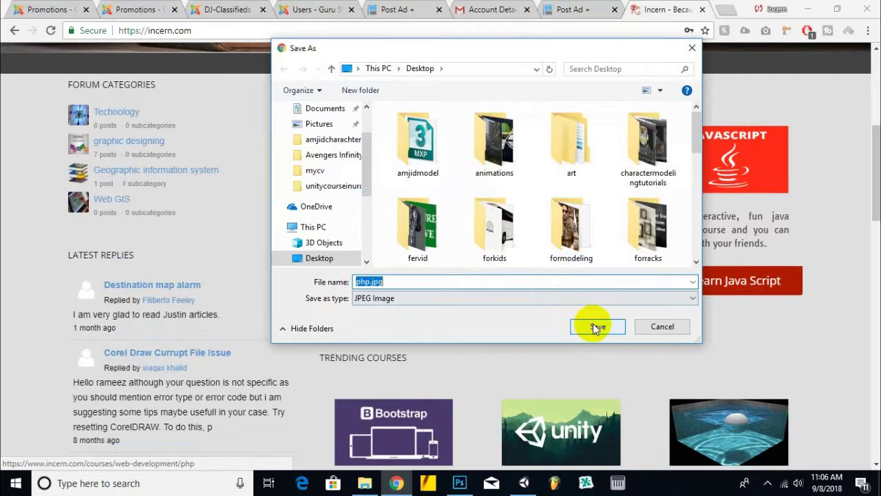
- Drag php.jpg from the download bar into the advert's Images
click(392, 9)
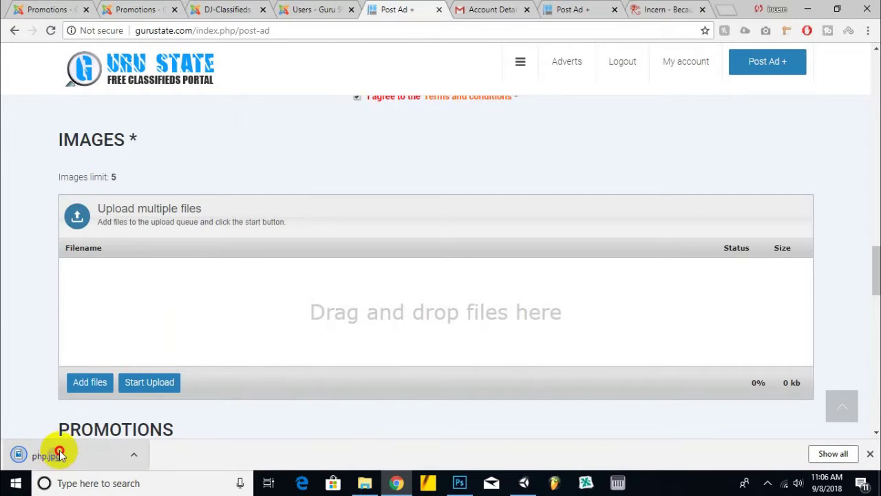
drag(55, 452, 252, 361)
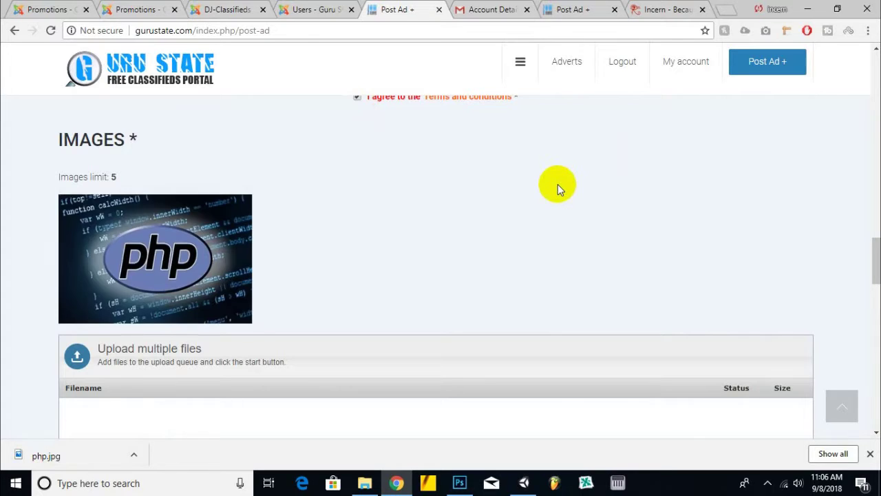
scroll(558, 184, down, 6)
- Review the First promotion options and submit the ad to check required fields
scroll(285, 206, up, 1)
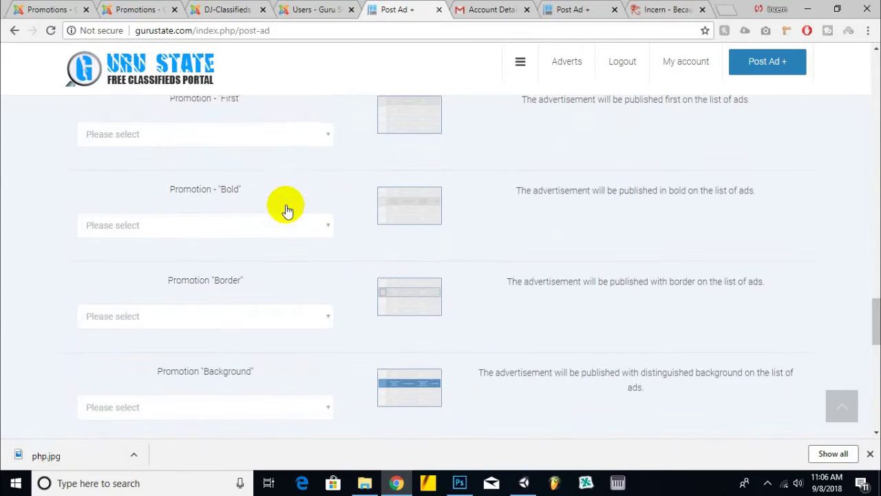
scroll(293, 201, up, 2)
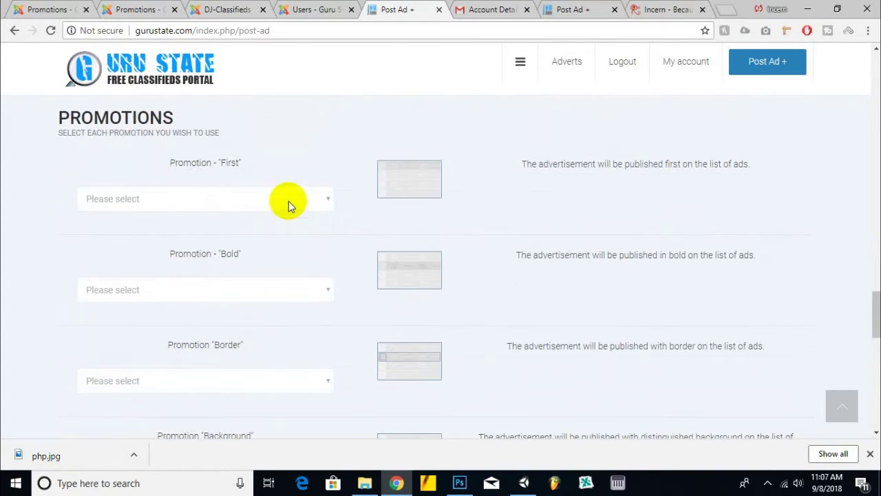
click(234, 201)
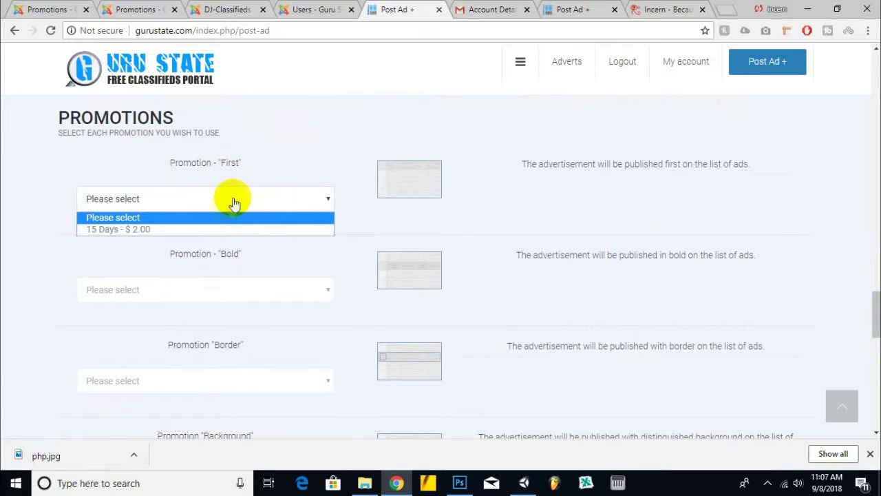
scroll(524, 185, down, 4)
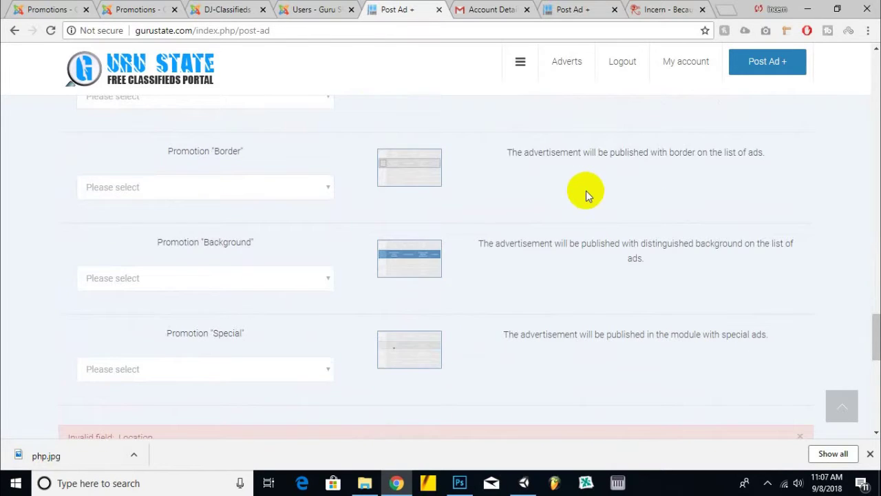
scroll(583, 197, down, 2)
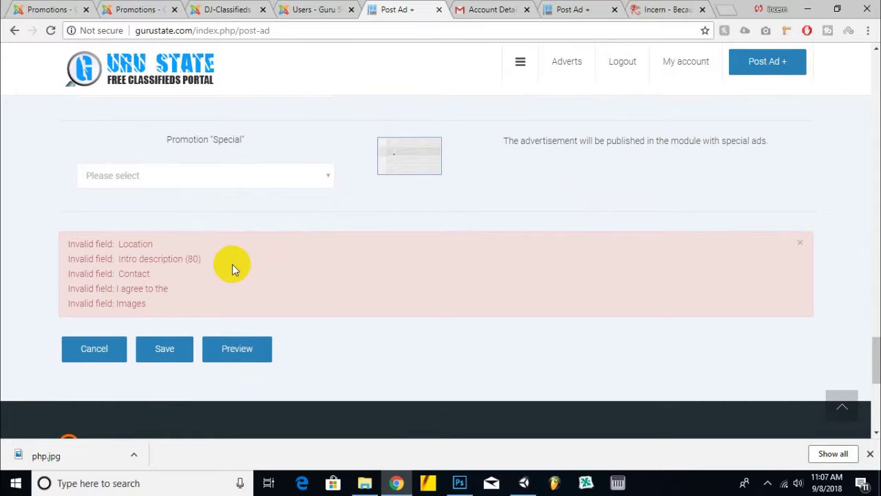
click(183, 349)
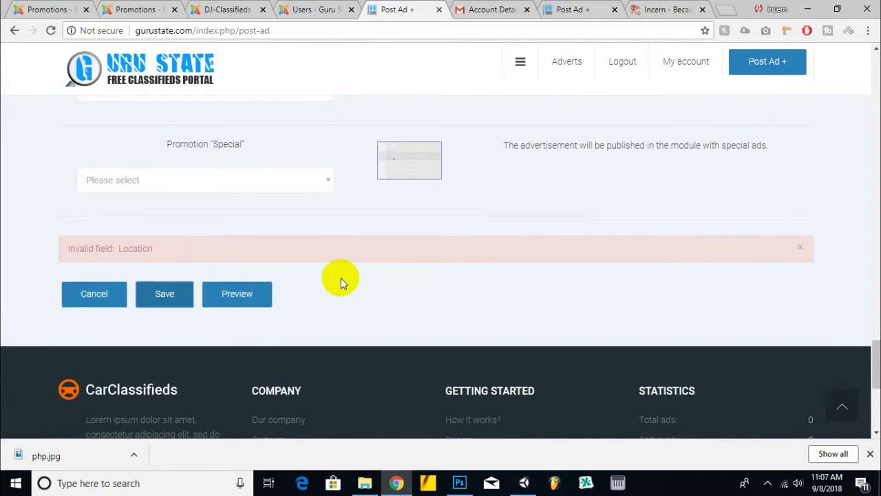
- Set the ad location to North America and submit the Learn Programming Online advert
scroll(100, 309, up, 1)
scroll(117, 311, up, 10)
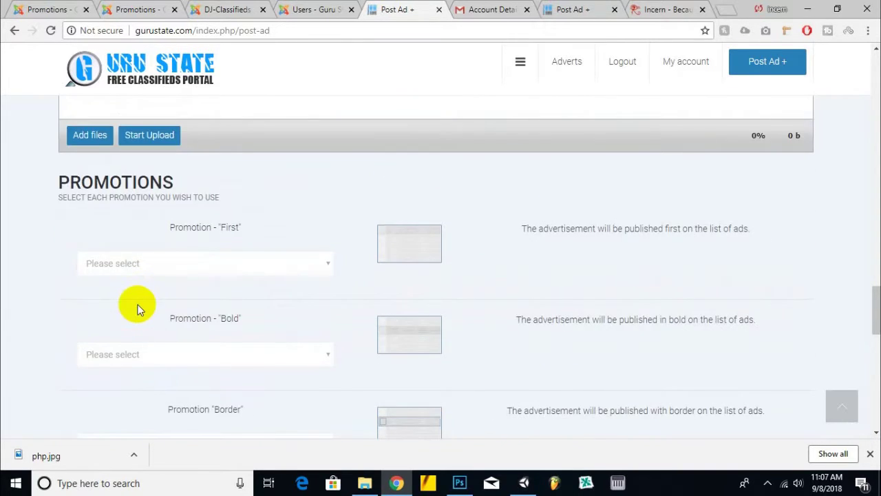
scroll(136, 300, up, 9)
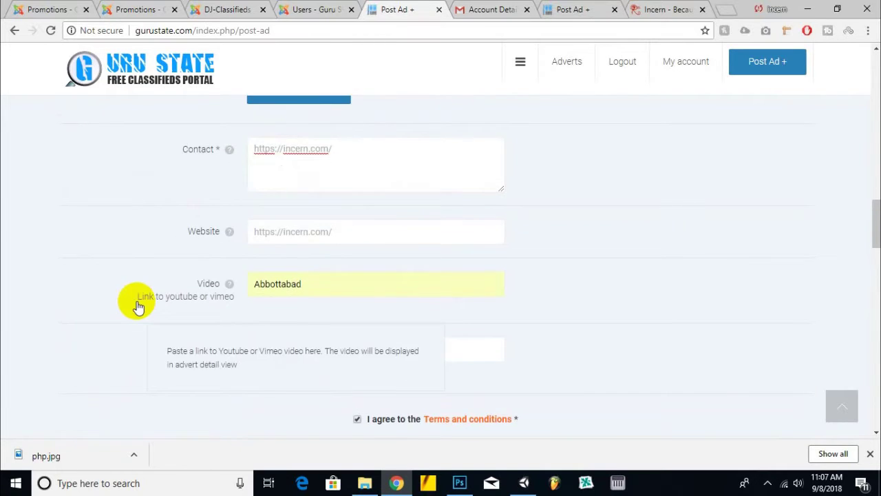
scroll(136, 301, up, 5)
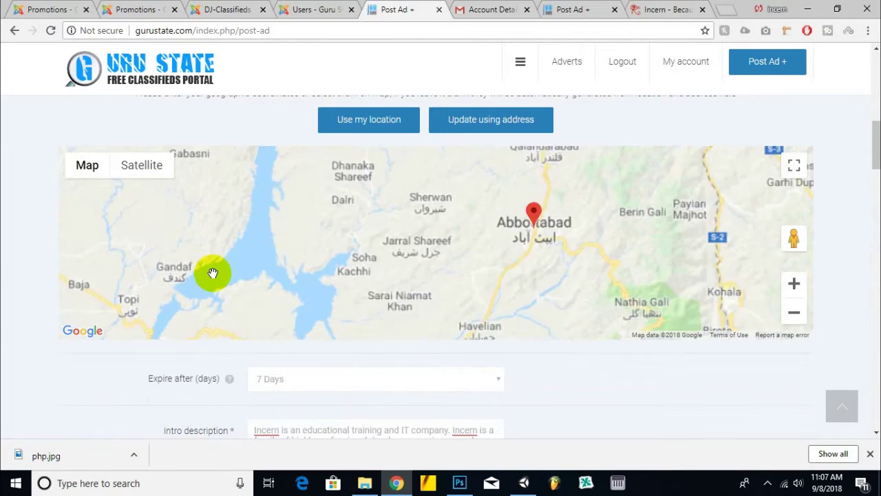
scroll(138, 234, up, 4)
click(320, 210)
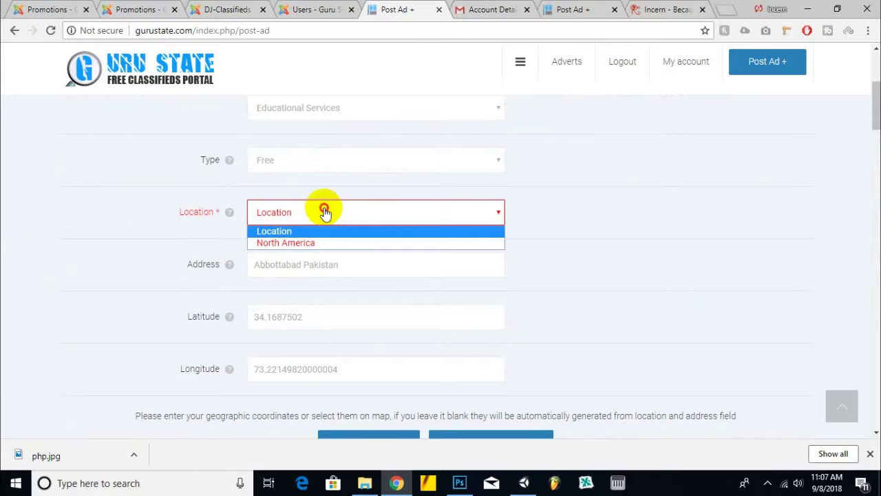
click(303, 244)
scroll(130, 262, down, 9)
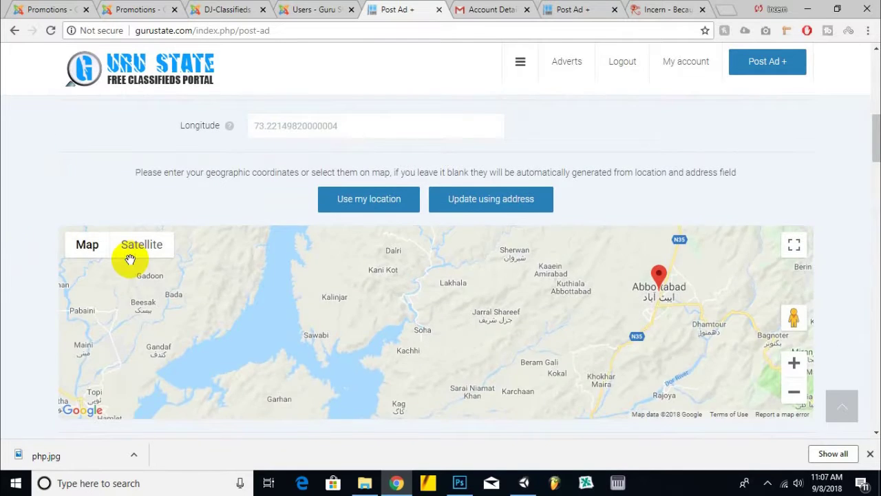
scroll(27, 263, down, 20)
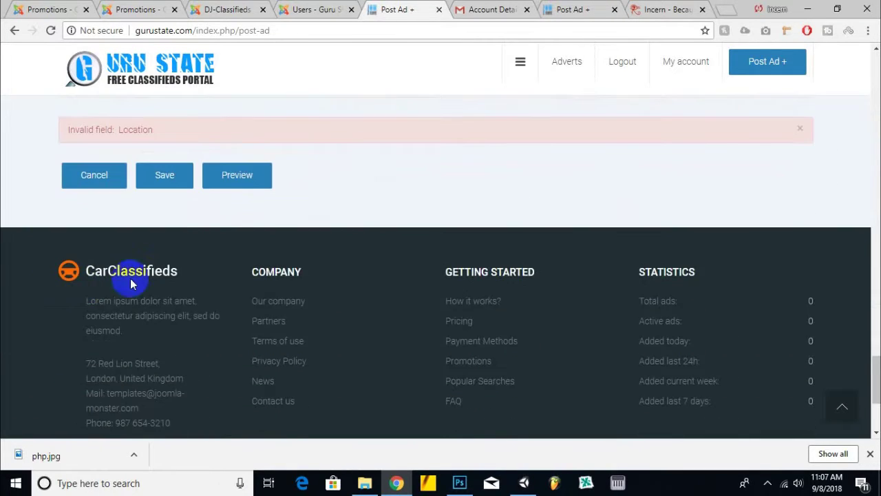
click(177, 175)
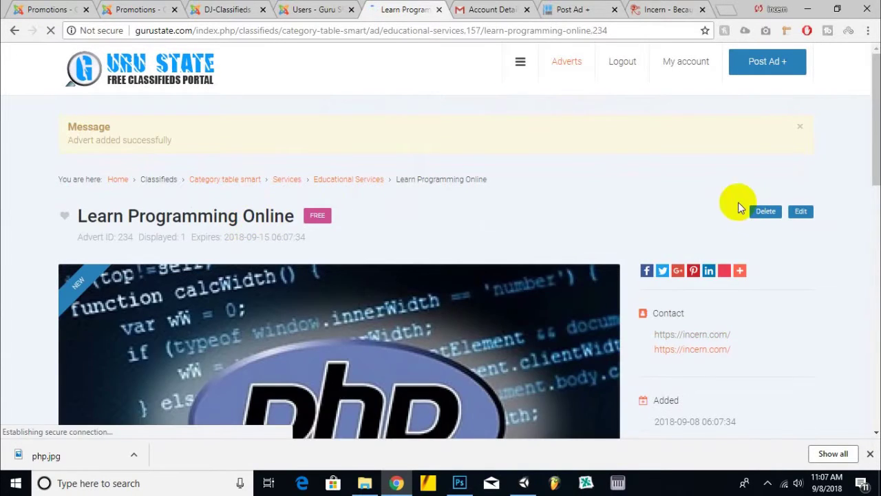
- Scroll through the newly published Learn Programming Online ad page
scroll(630, 175, down, 5)
scroll(629, 181, down, 2)
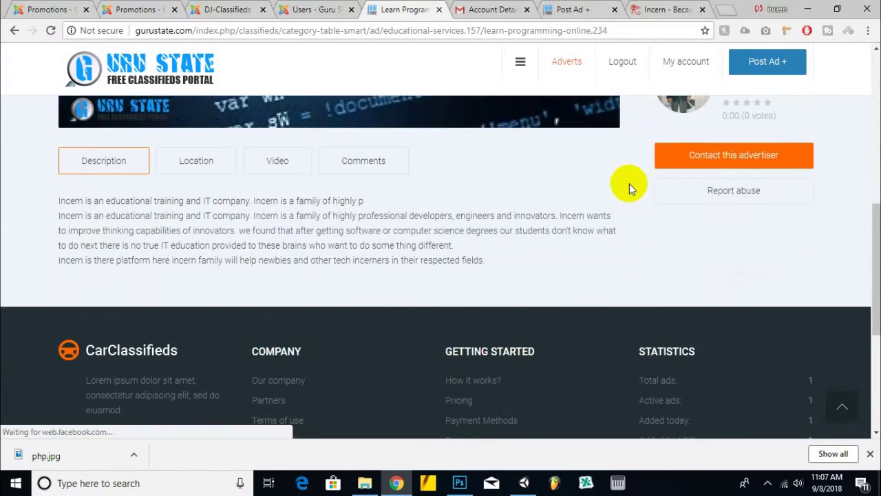
scroll(629, 180, up, 3)
scroll(627, 181, down, 2)
scroll(536, 226, down, 2)
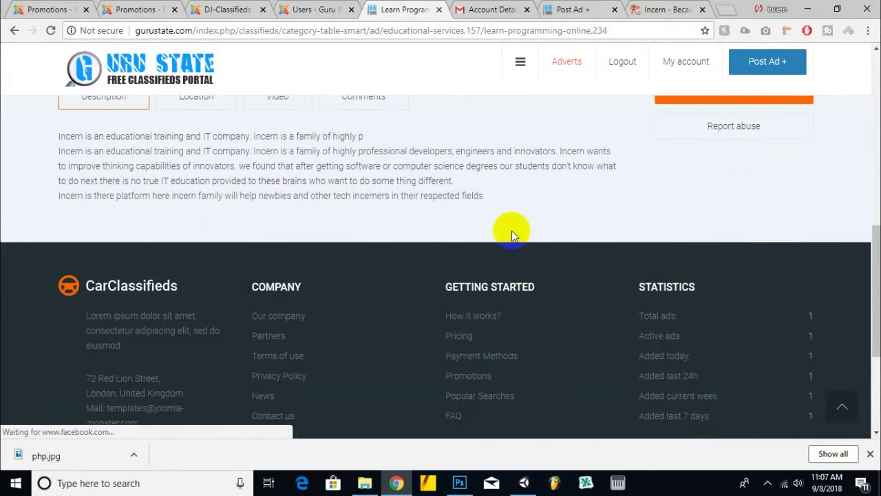
scroll(519, 226, up, 1)
scroll(495, 228, up, 5)
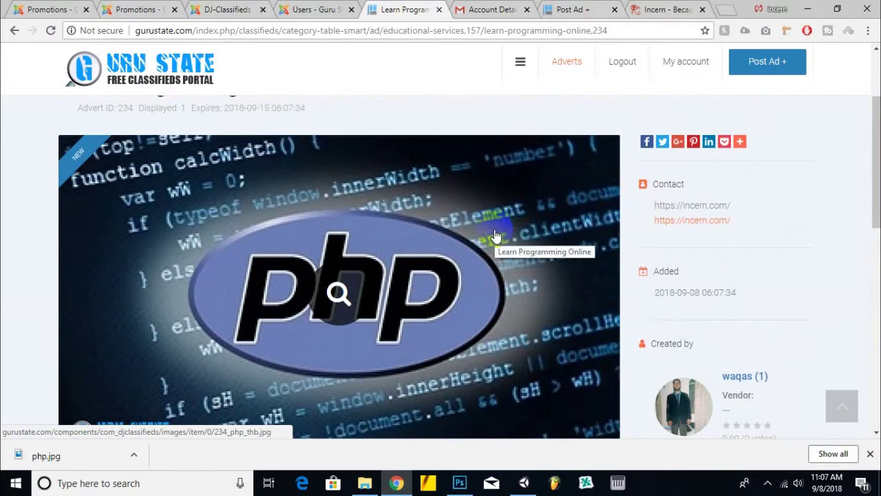
scroll(496, 236, down, 2)
scroll(496, 236, up, 3)
scroll(496, 236, down, 2)
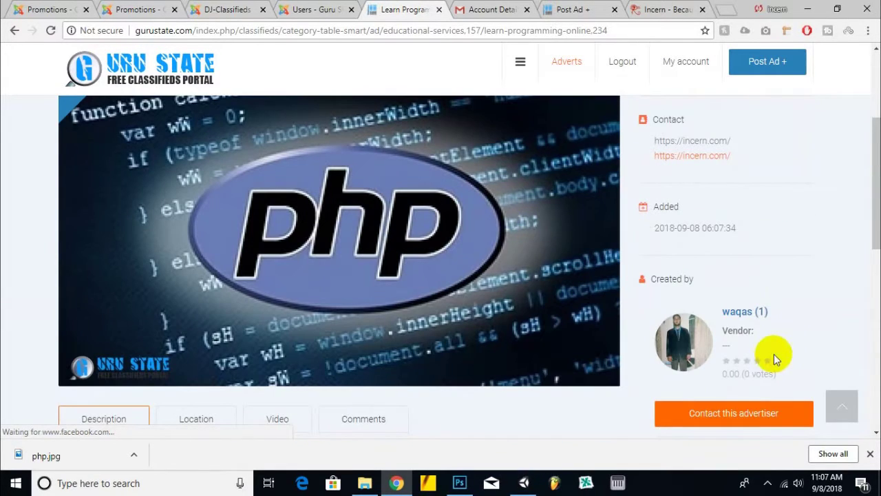
scroll(573, 214, up, 3)
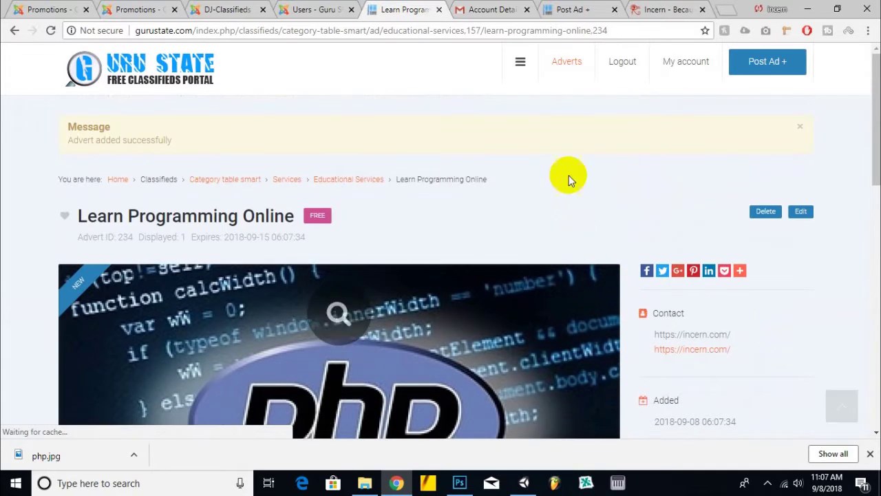
- Browse Explore Adverts on the Guru State home page, then switch to the admin Users tab
click(169, 59)
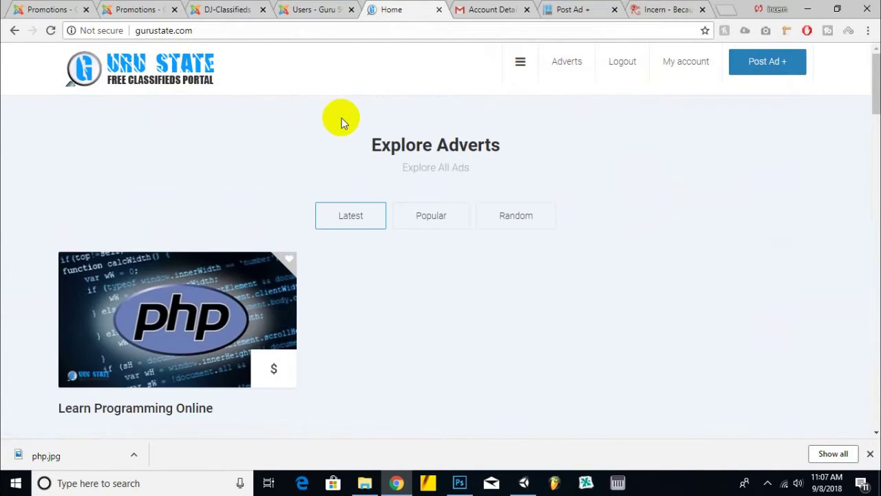
scroll(341, 118, down, 1)
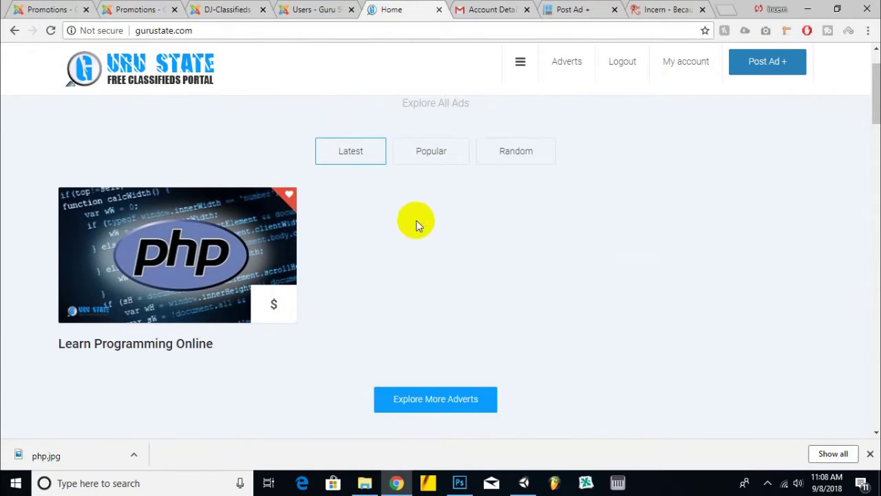
scroll(417, 225, down, 3)
scroll(416, 220, down, 15)
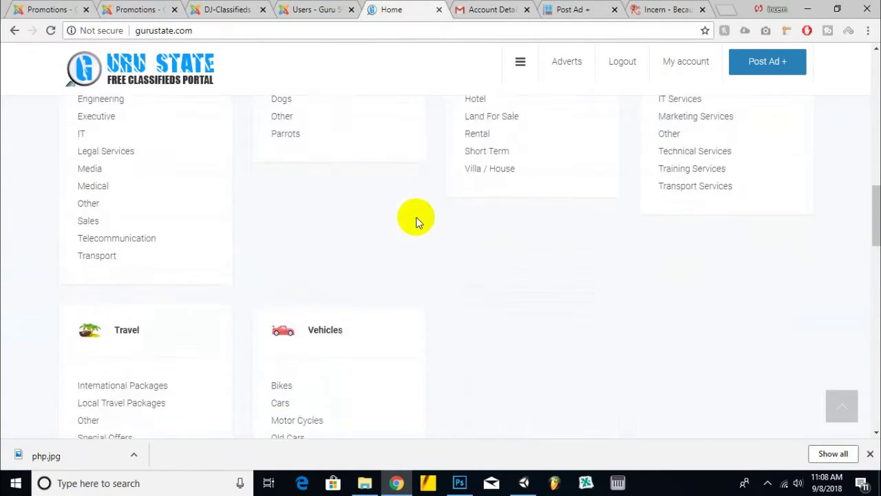
scroll(418, 217, up, 18)
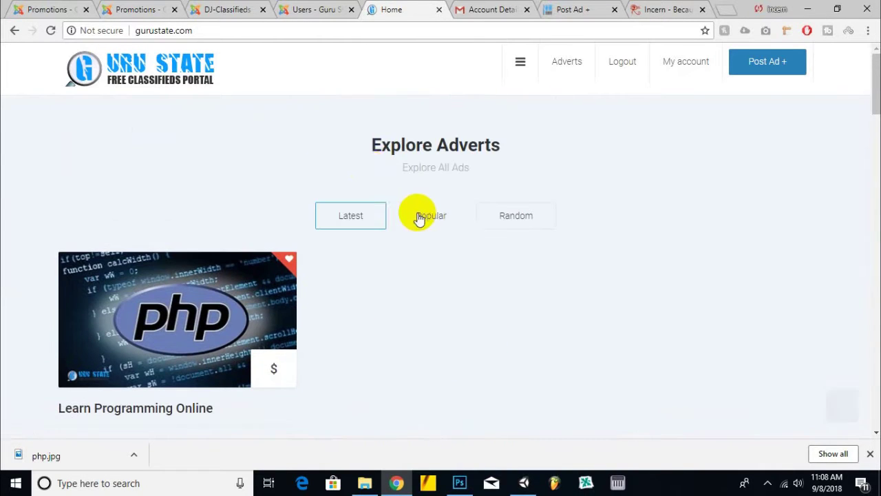
right_click(380, 14)
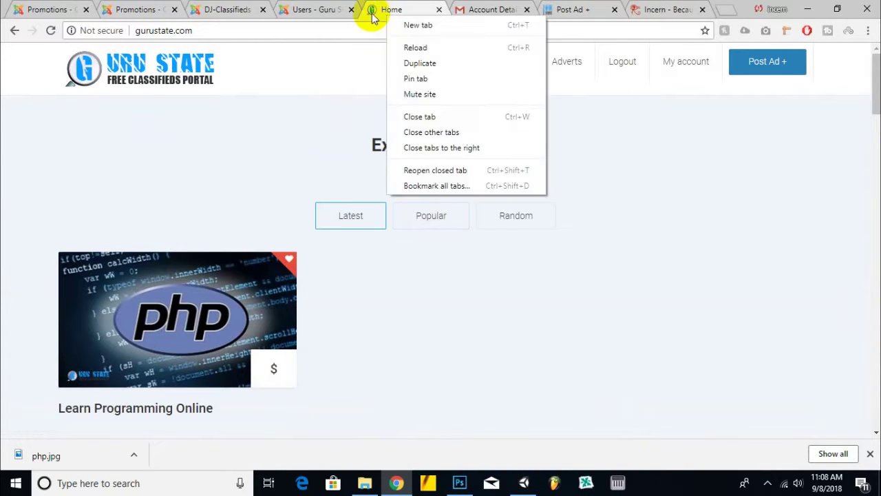
click(436, 11)
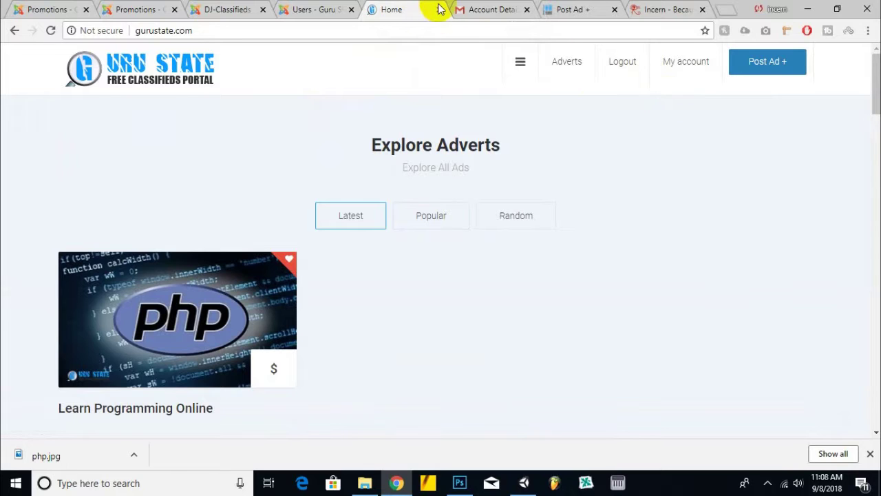
click(319, 6)
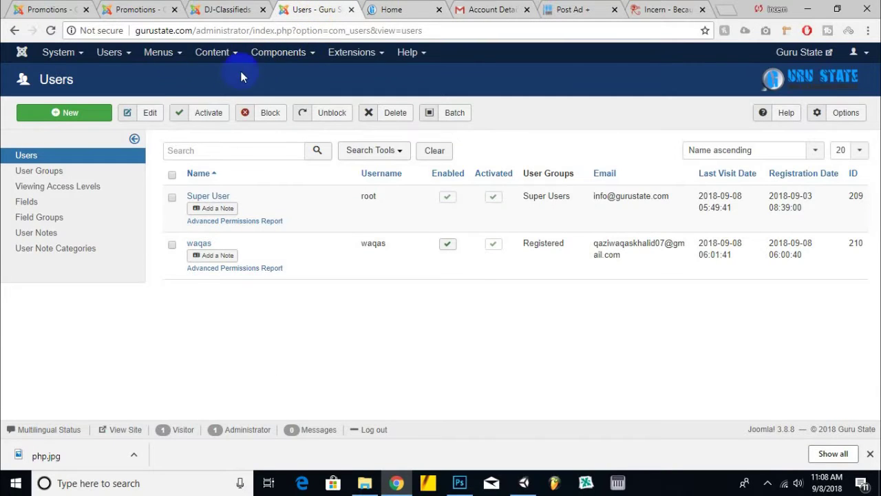
- Open the DJ-Classifieds configuration from the admin tab, leaving Durations at Yes
click(282, 54)
click(289, 89)
click(423, 10)
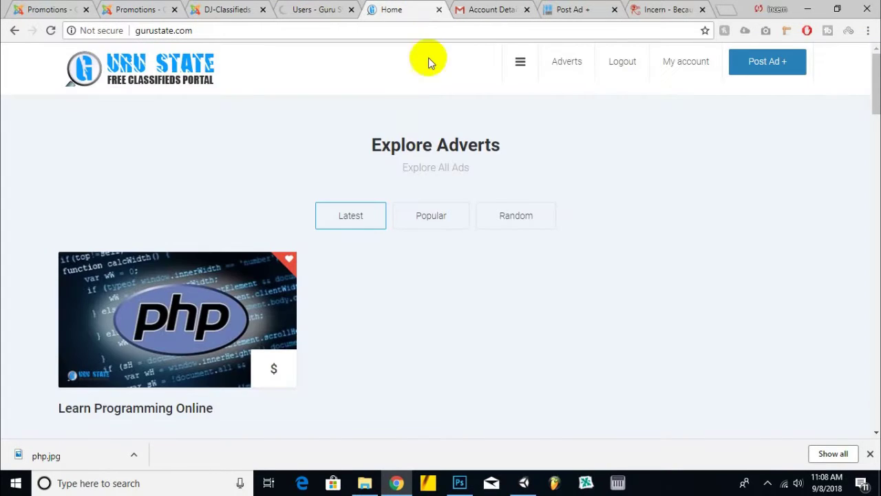
click(322, 10)
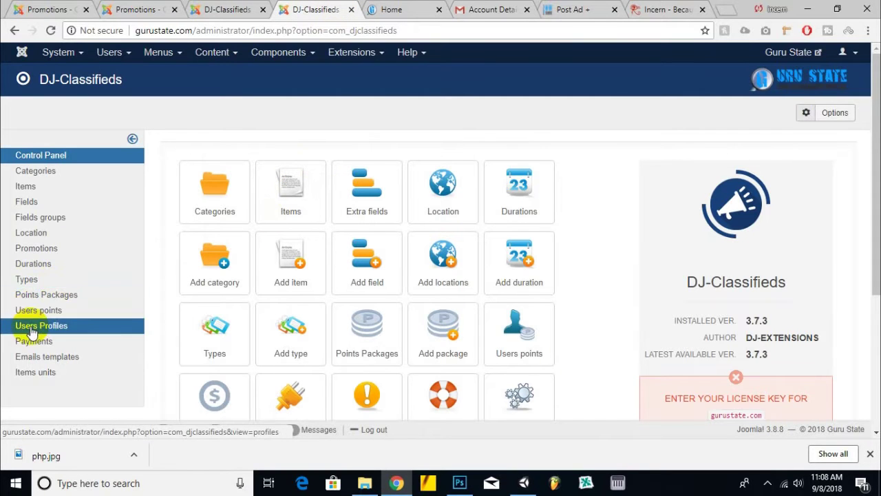
click(523, 396)
scroll(572, 330, down, 2)
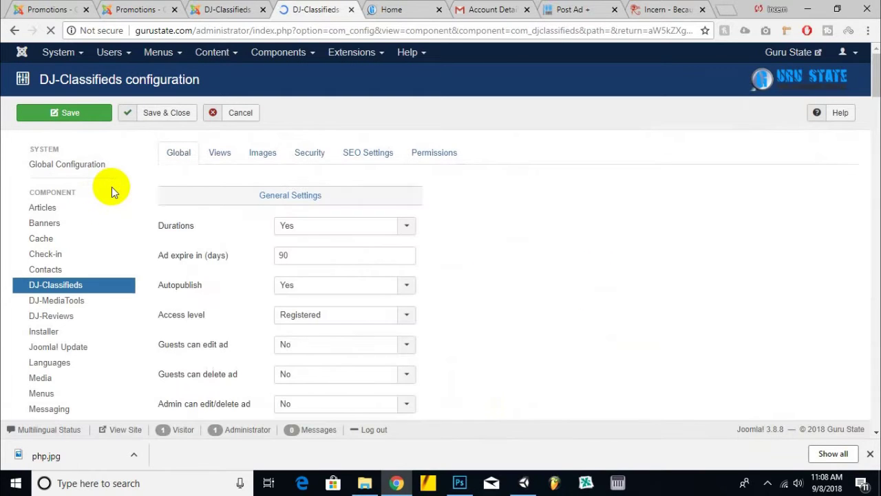
scroll(620, 269, down, 1)
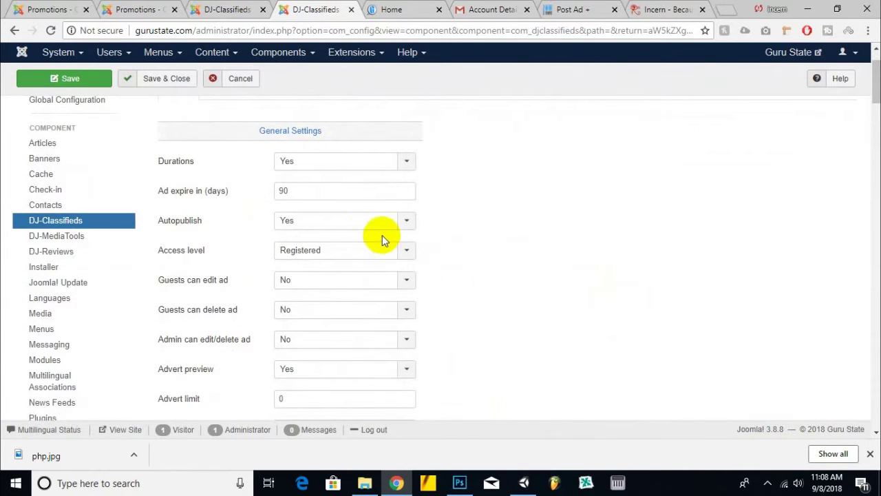
click(339, 163)
click(342, 174)
- Set Use "Types" to No and Save & Close the configuration
scroll(228, 249, down, 4)
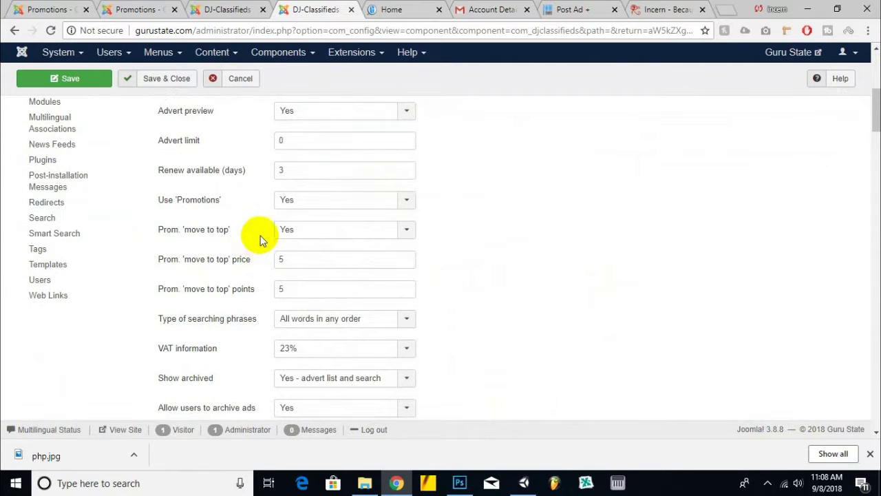
scroll(260, 241, down, 1)
scroll(266, 234, down, 2)
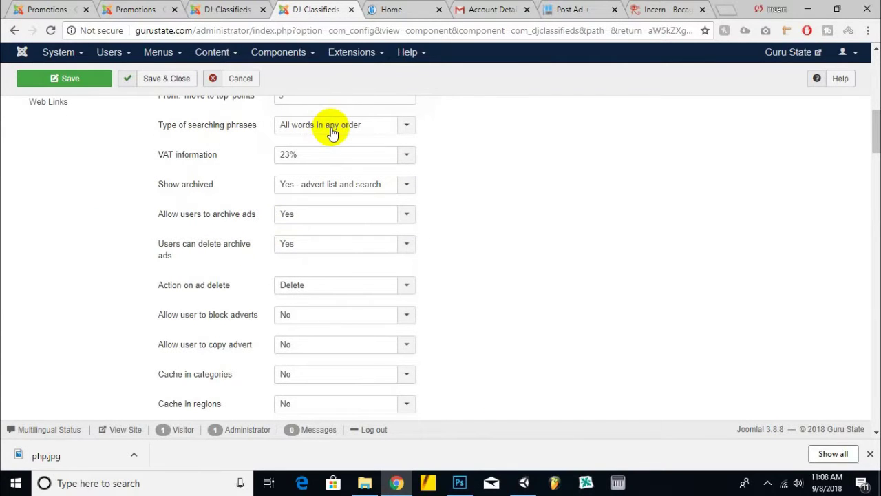
scroll(203, 203, down, 1)
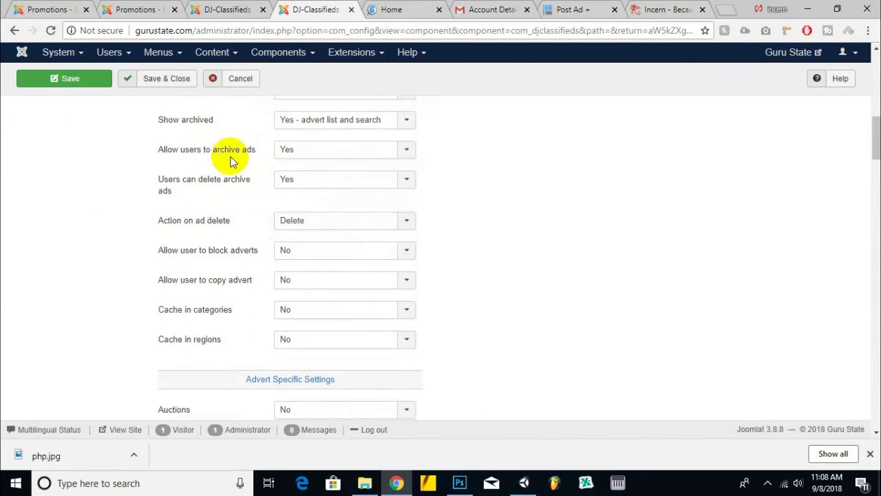
scroll(254, 205, down, 2)
scroll(255, 204, down, 3)
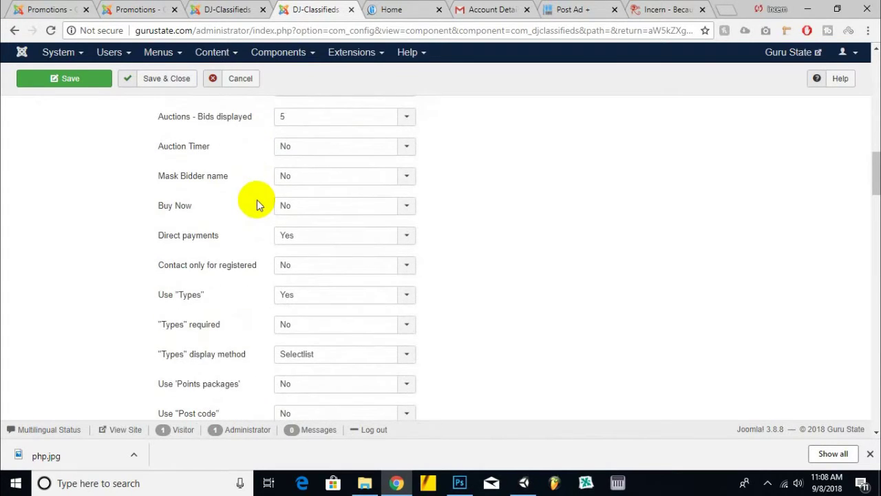
scroll(256, 204, down, 1)
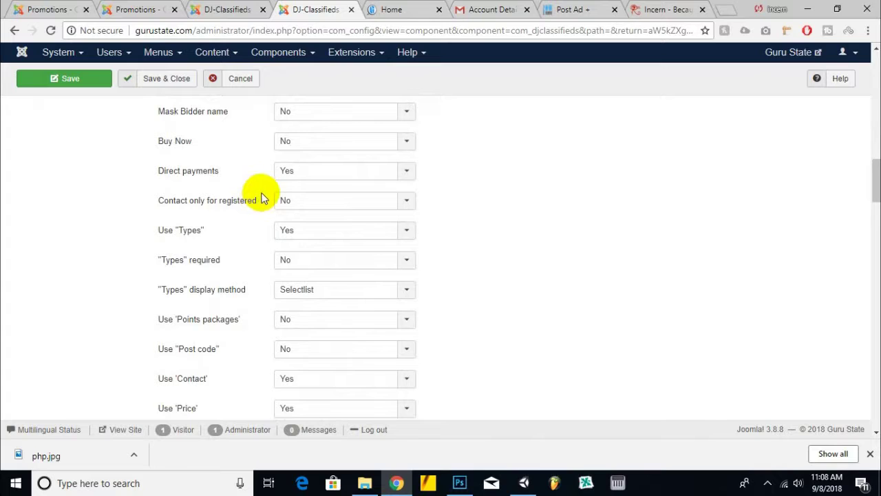
click(318, 229)
click(303, 261)
scroll(56, 209, down, 3)
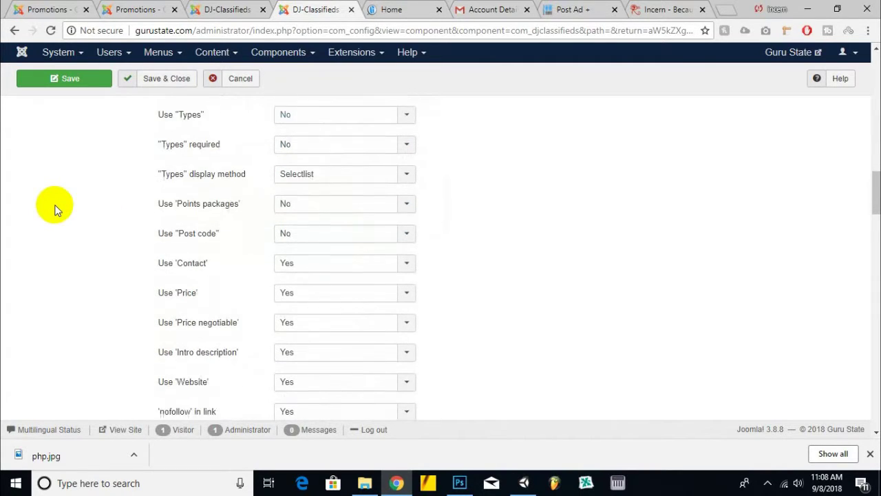
scroll(56, 208, down, 5)
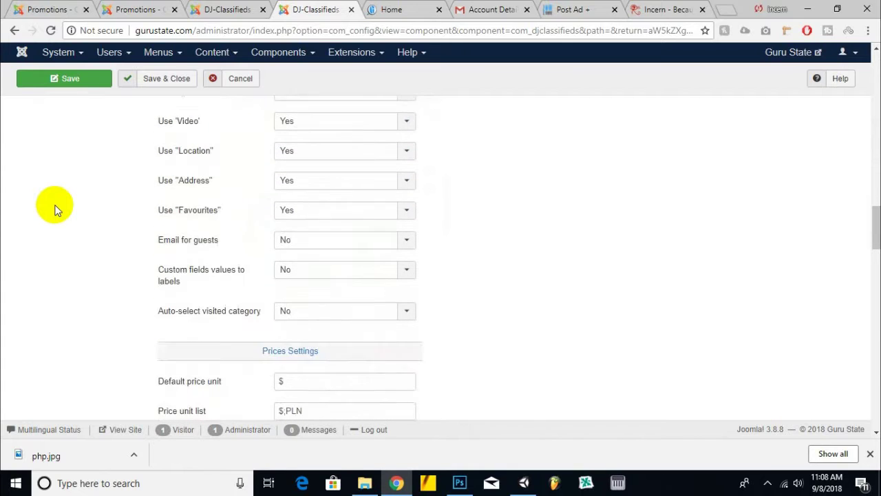
scroll(57, 208, down, 2)
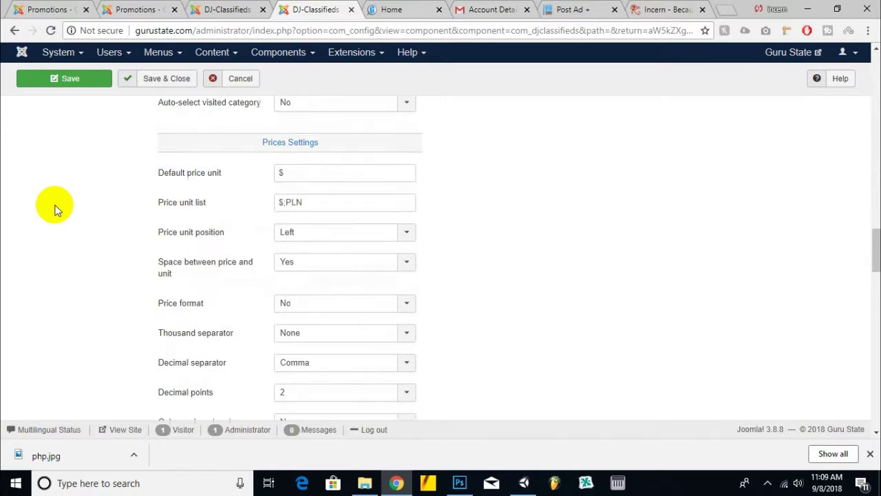
click(138, 81)
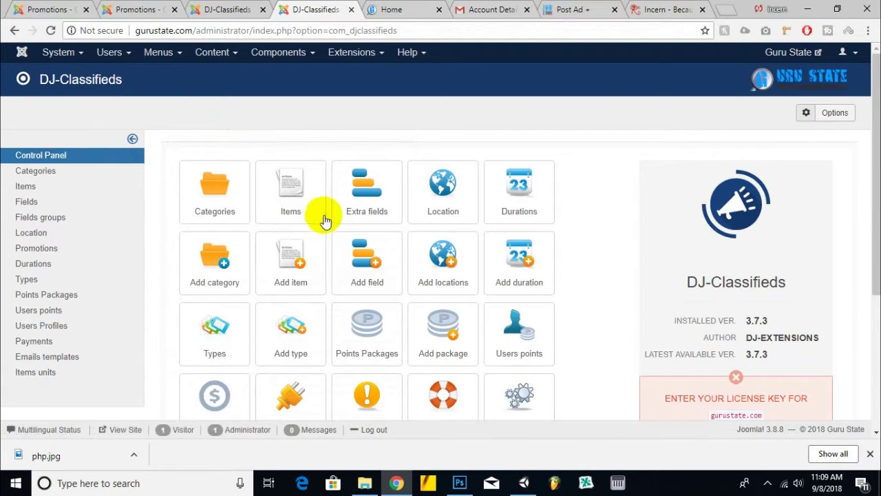
scroll(331, 248, down, 3)
scroll(491, 181, up, 3)
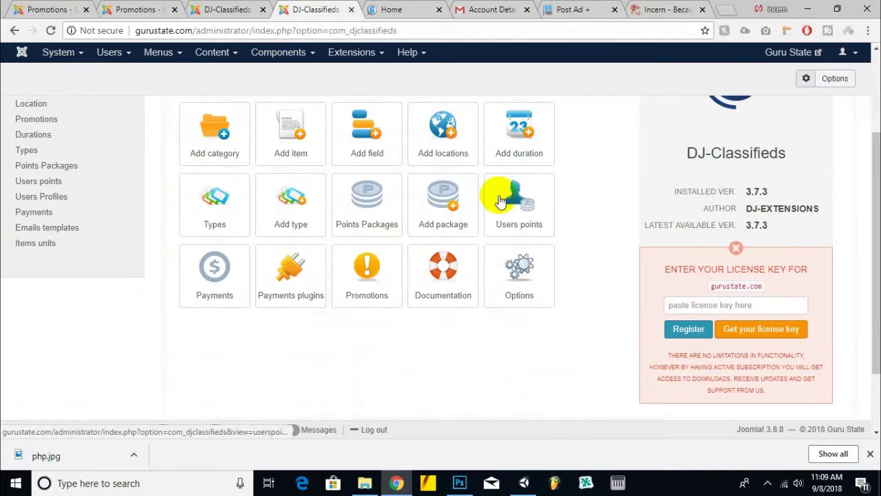
- Open the Regions & Cities list and jump to pages 10 and 11
click(446, 199)
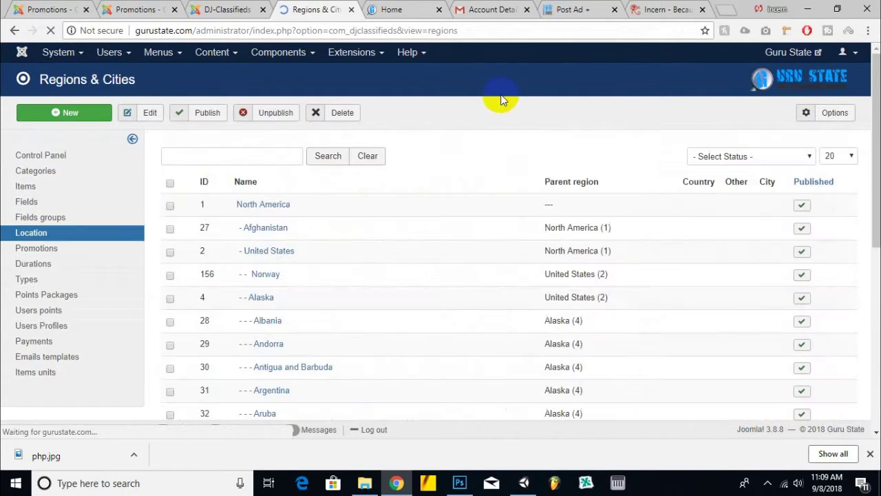
scroll(480, 163, down, 6)
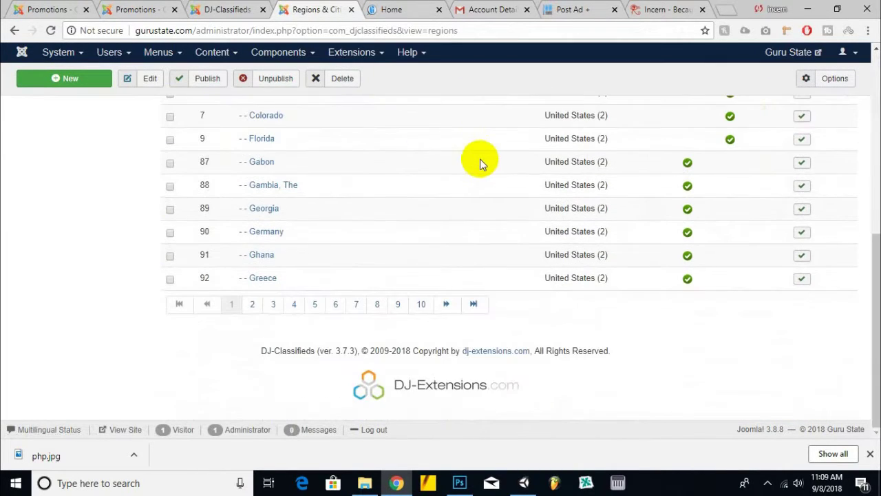
click(422, 310)
scroll(372, 233, down, 3)
scroll(372, 231, down, 3)
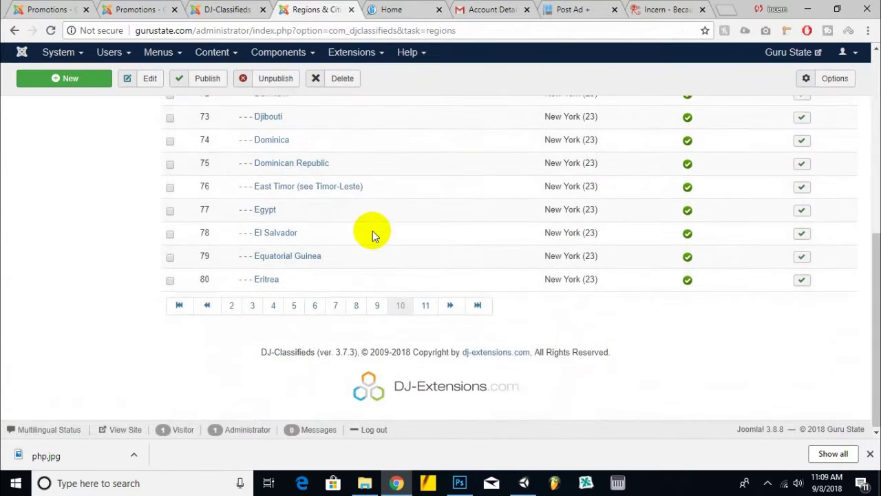
click(428, 305)
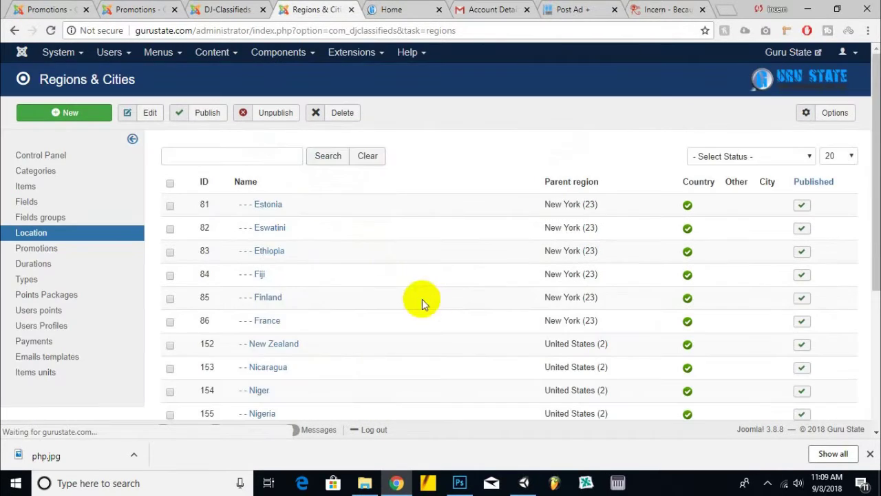
scroll(406, 291, down, 3)
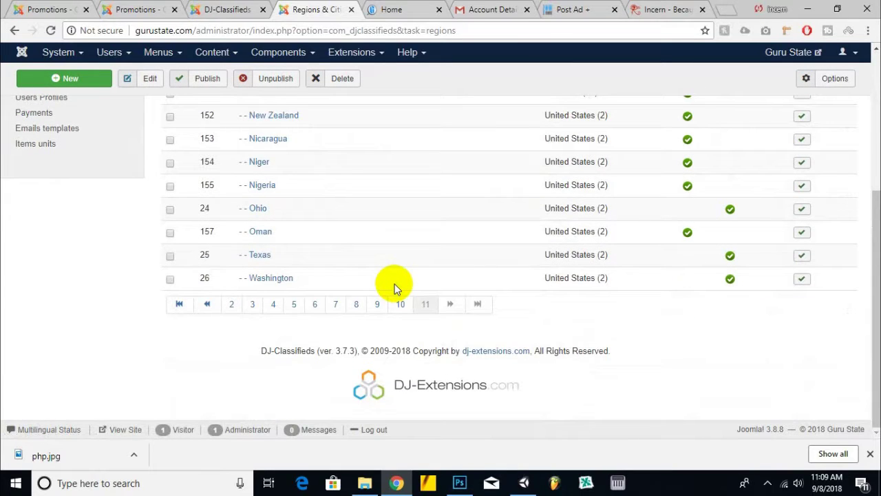
- Page back through pages 8, 5 and 2 to page 1, then right-click Afghanistan
click(357, 304)
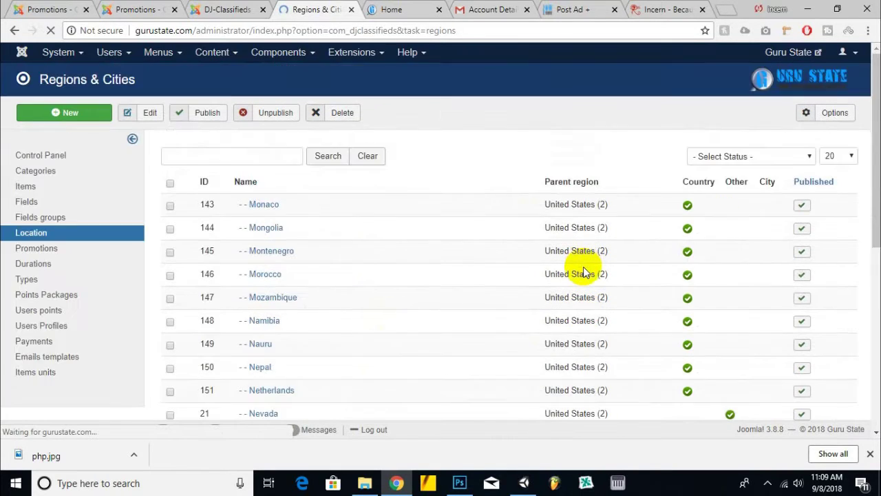
scroll(309, 344, down, 5)
scroll(286, 370, down, 2)
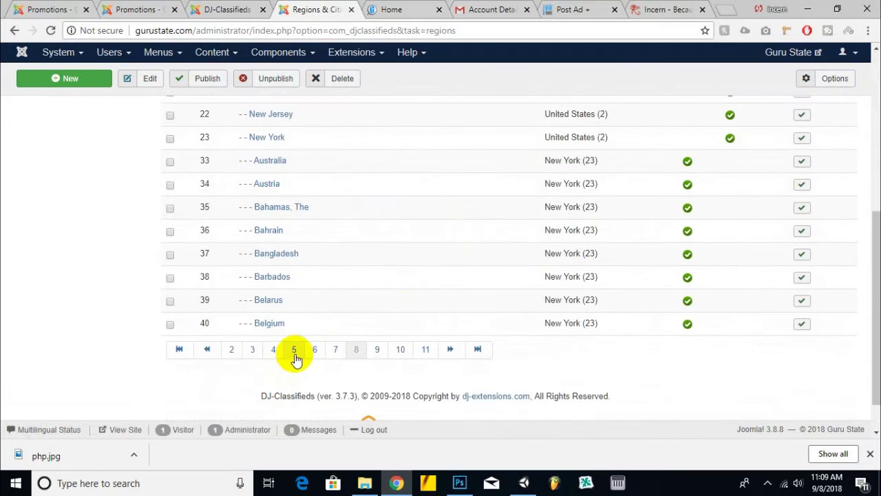
click(294, 350)
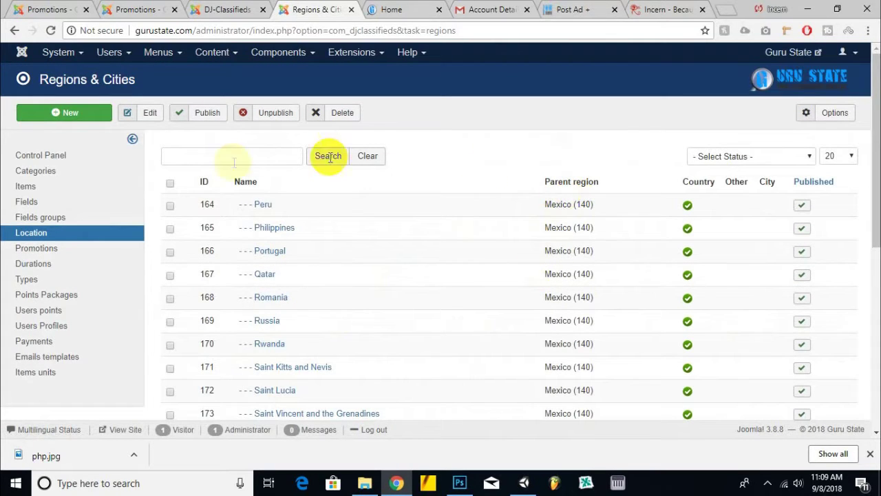
scroll(198, 186, down, 5)
click(253, 305)
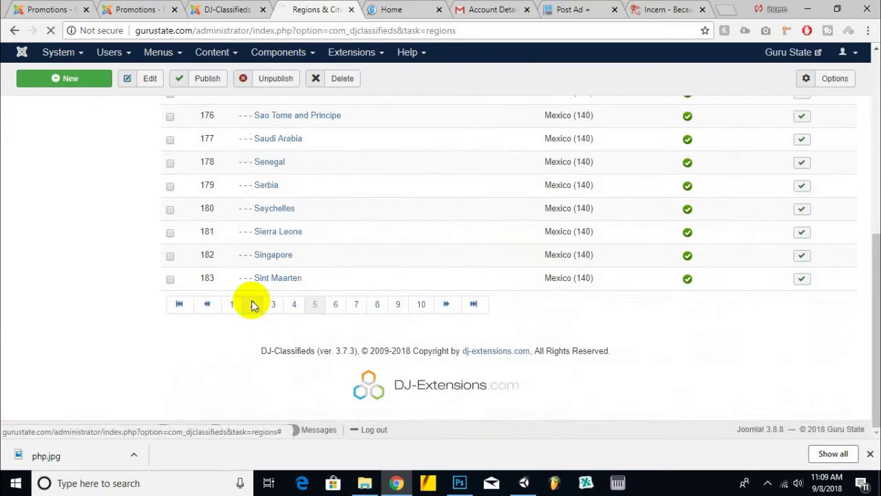
scroll(234, 273, down, 4)
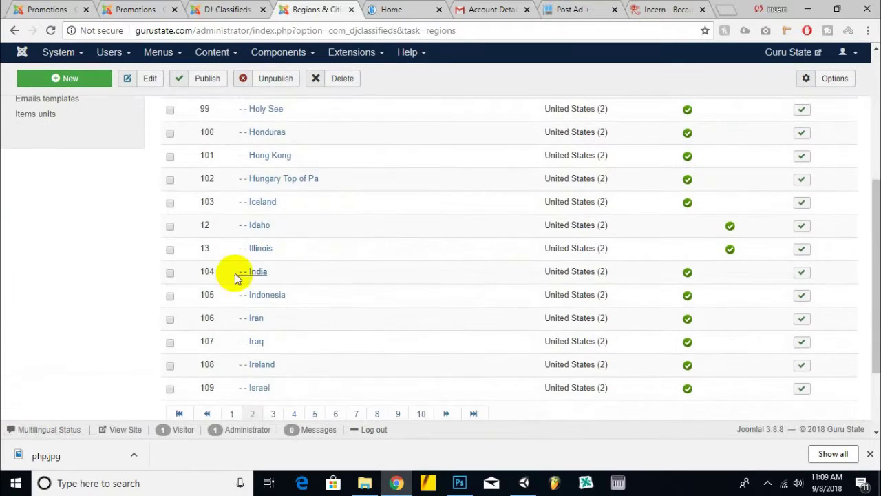
scroll(234, 273, down, 3)
click(231, 304)
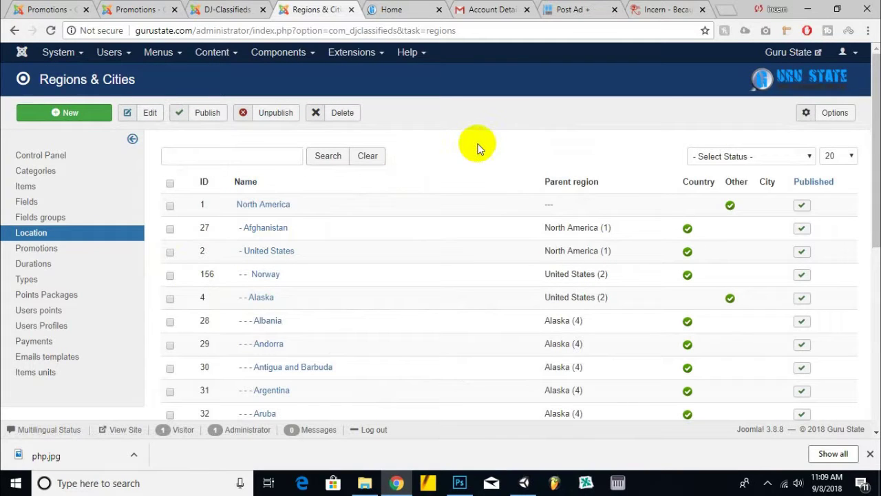
scroll(479, 149, down, 1)
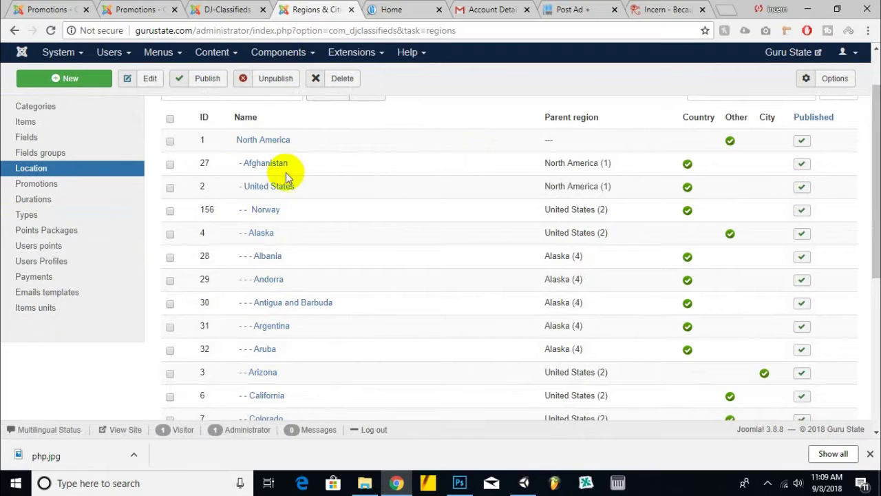
scroll(303, 227, down, 5)
scroll(303, 255, up, 6)
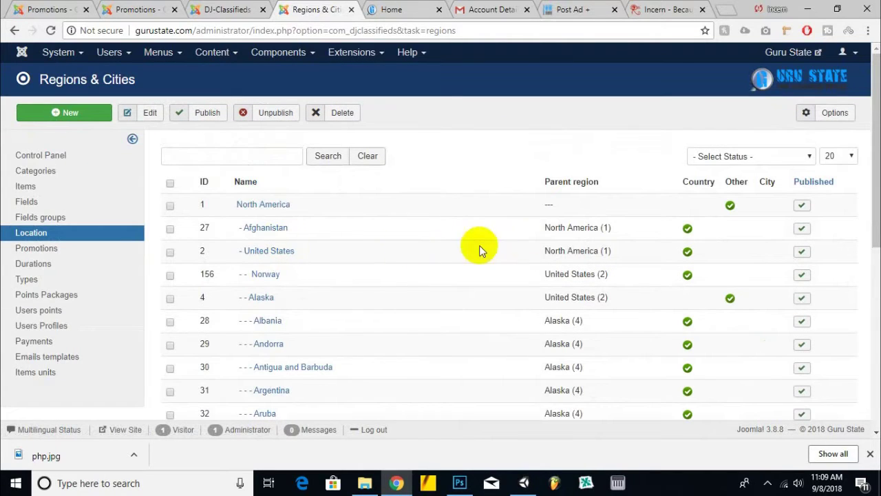
right_click(276, 237)
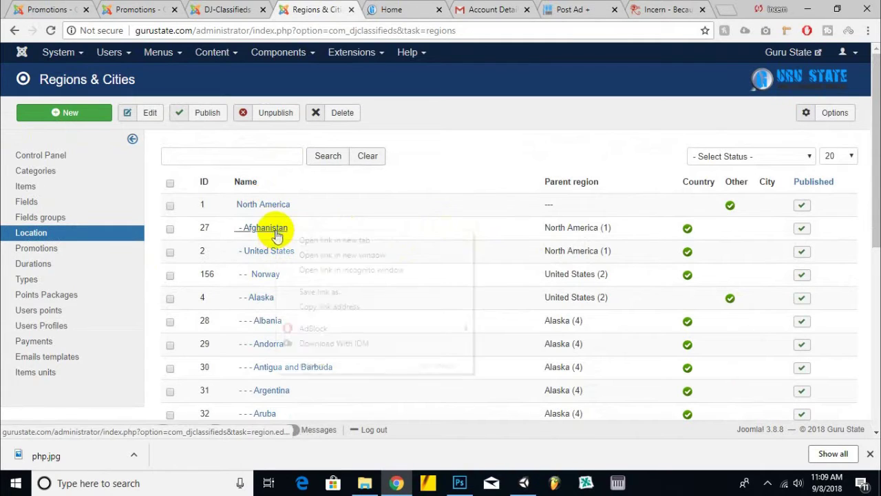
- Open the Afghanistan and United States edit pages in new tabs
click(303, 244)
right_click(262, 250)
click(322, 258)
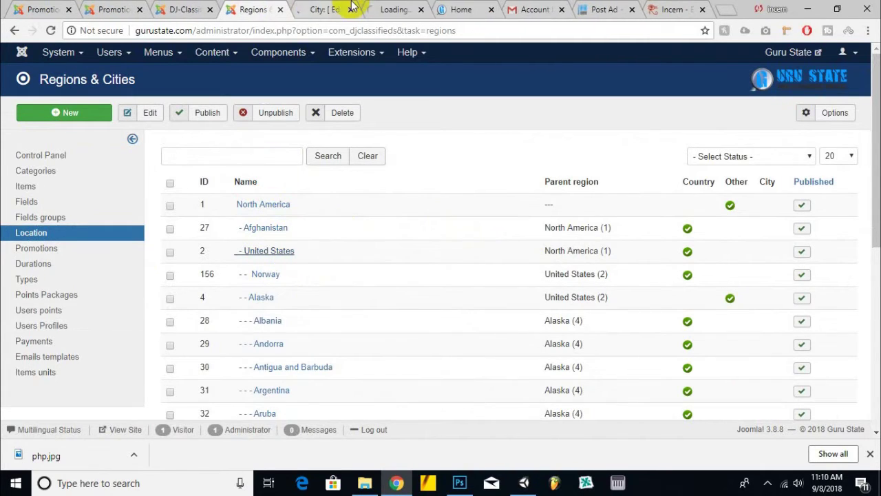
- Make Afghanistan a Main Region and Save & Close it
click(339, 17)
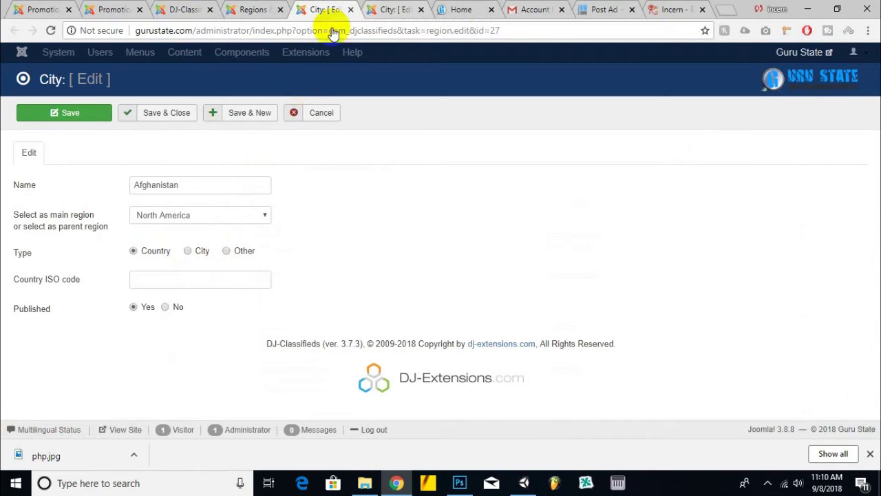
click(157, 218)
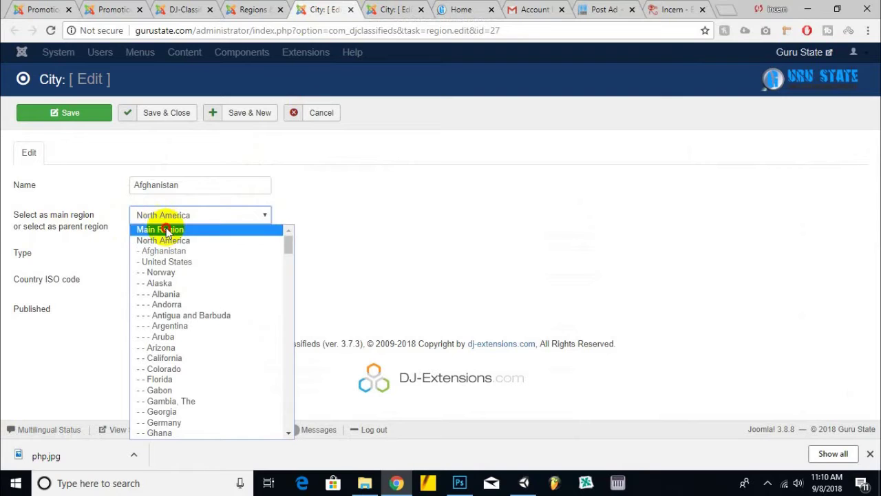
click(166, 231)
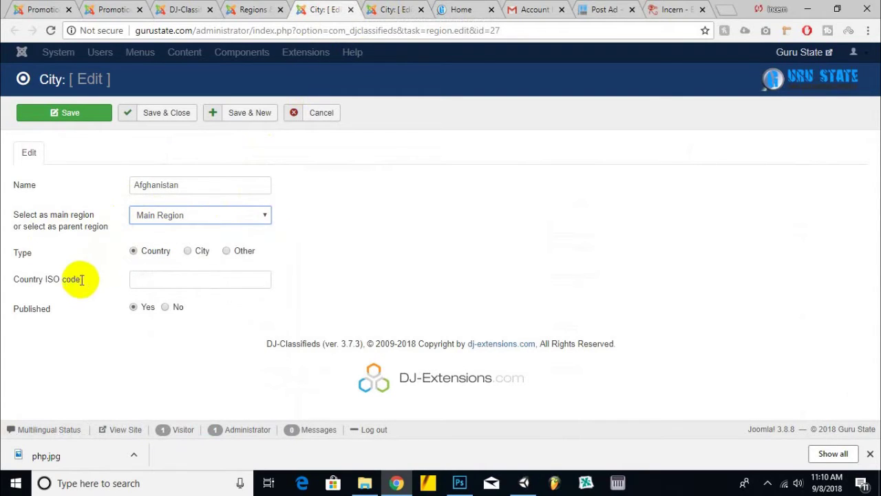
click(181, 113)
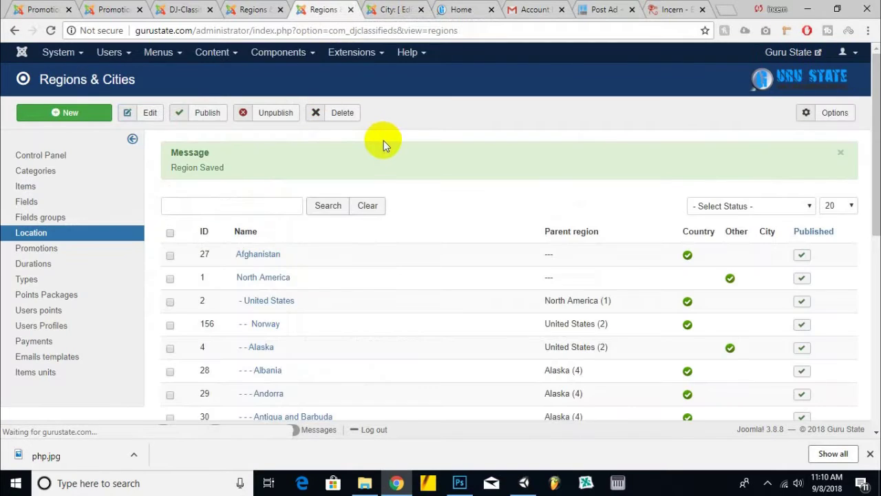
- Set United States as a Main Region, then go to the Home tab
click(390, 9)
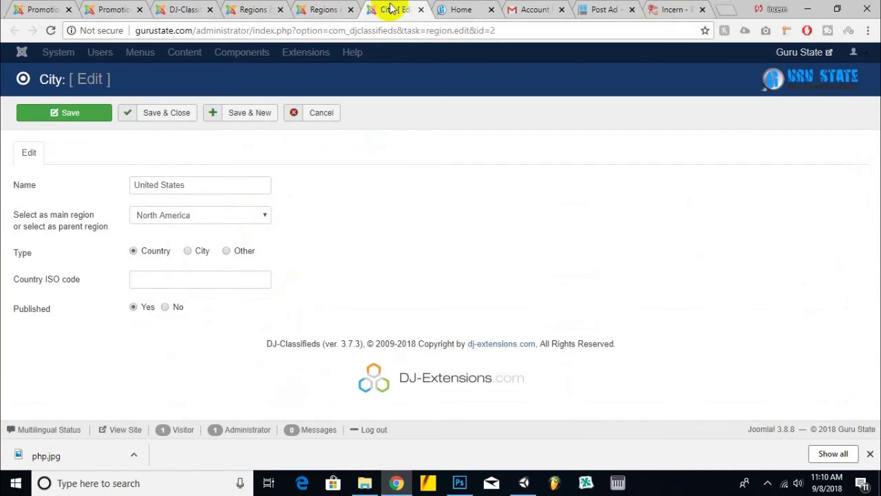
click(200, 212)
click(195, 229)
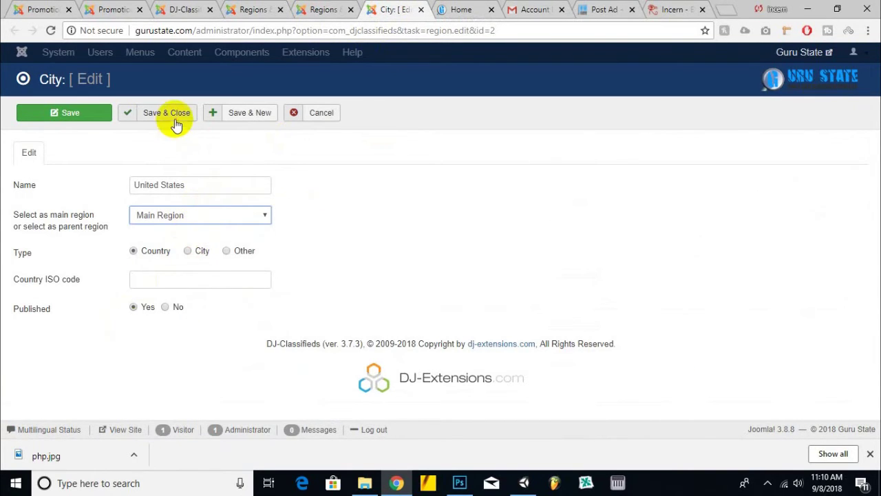
click(456, 9)
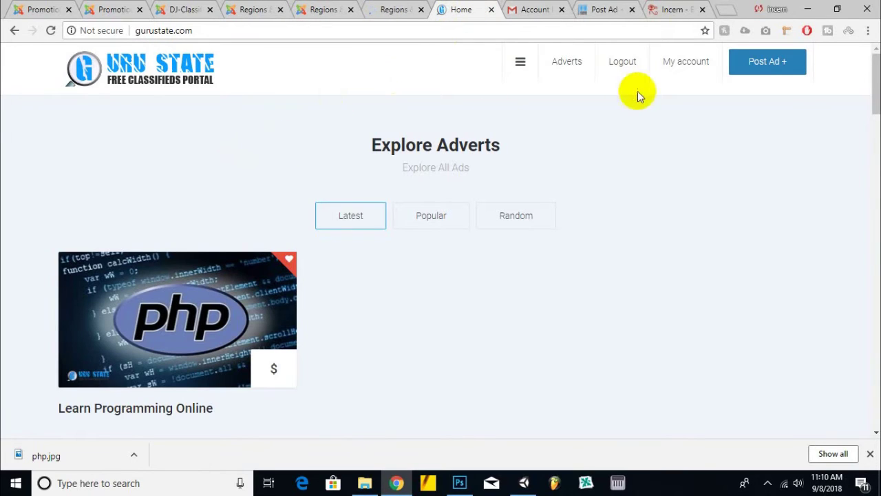
- Check the Post Ad Location list shows Afghanistan, North America and United States, then reload
click(750, 75)
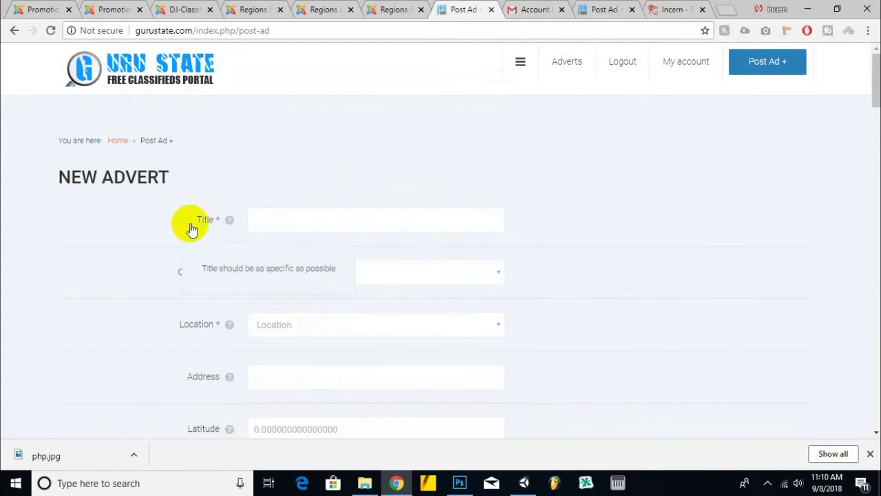
click(293, 321)
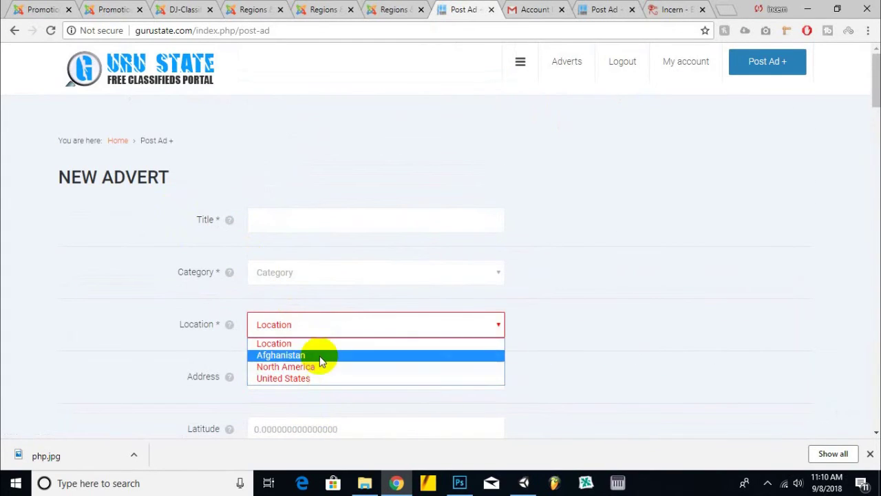
click(319, 329)
click(313, 327)
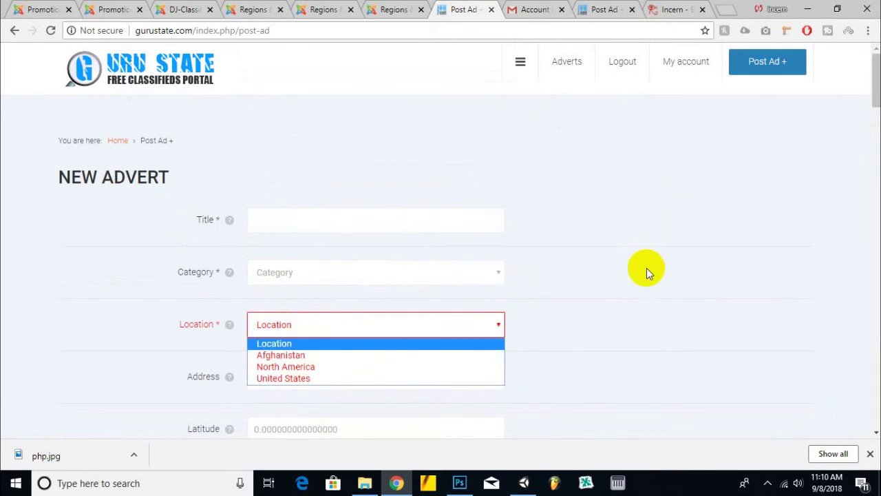
click(367, 198)
key(F5)
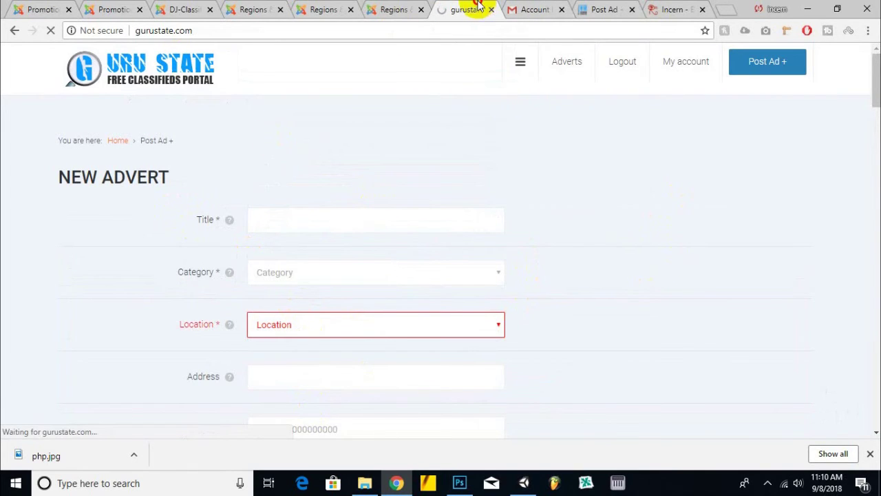
- Visit the Regions admin tab, dismiss the download notice, and return to the home page
click(398, 10)
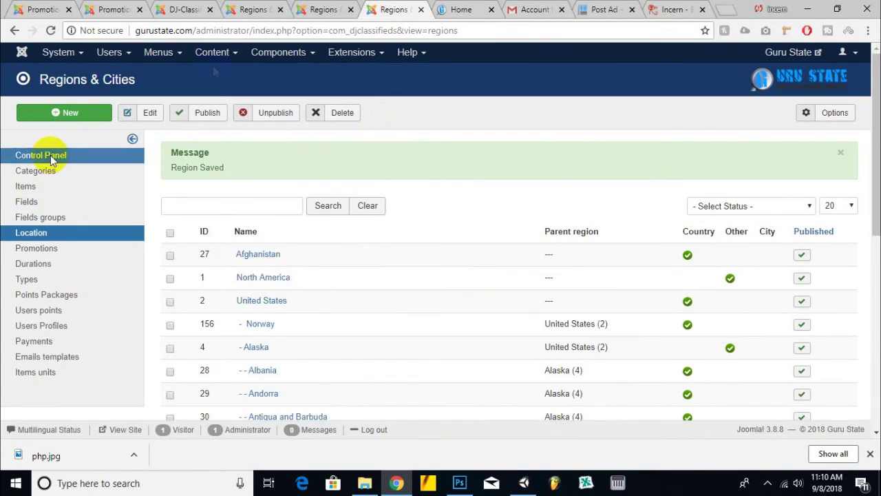
click(278, 52)
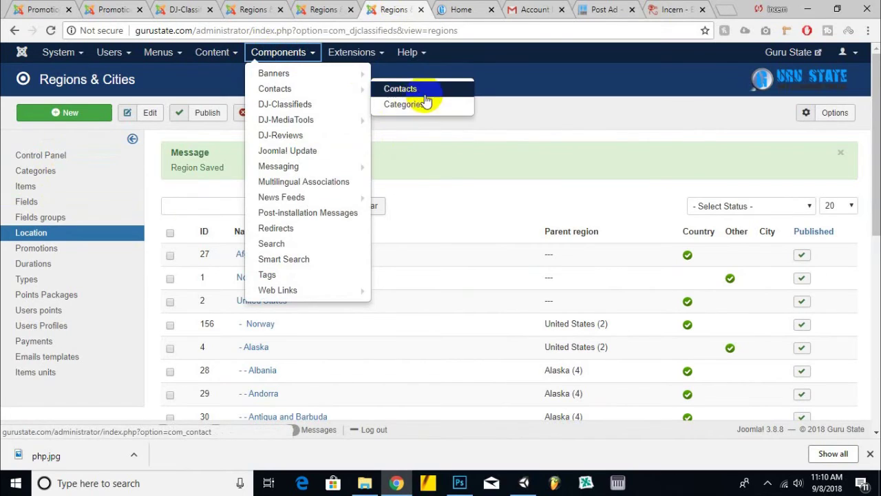
click(497, 157)
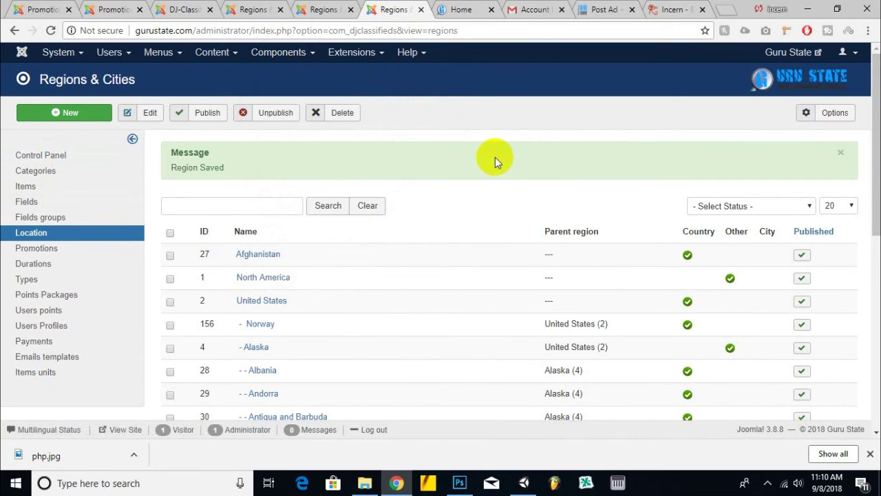
click(871, 456)
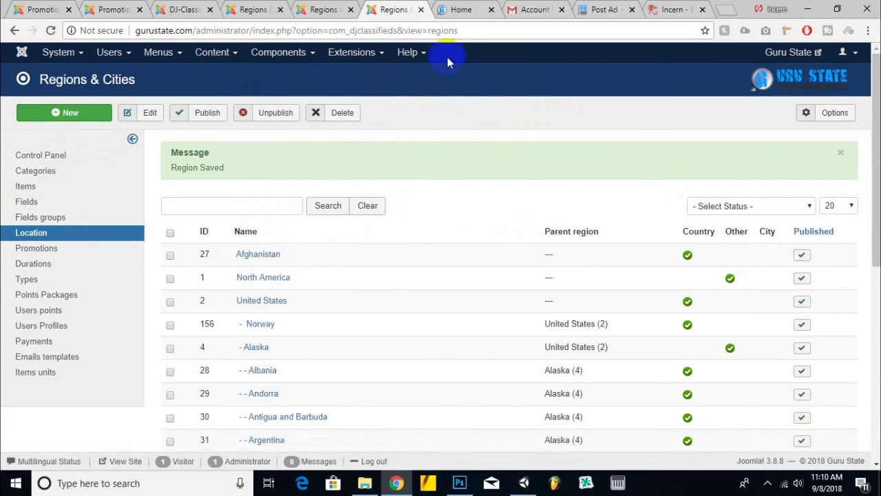
click(436, 8)
scroll(327, 136, down, 10)
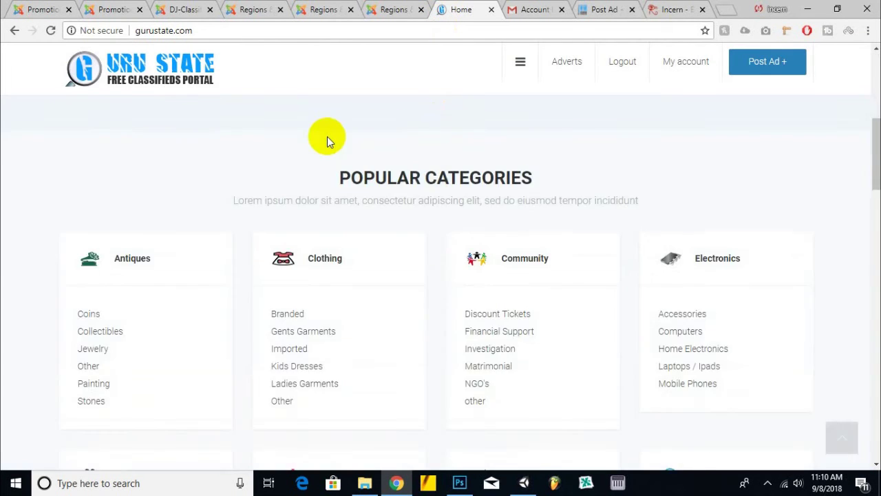
scroll(327, 138, down, 15)
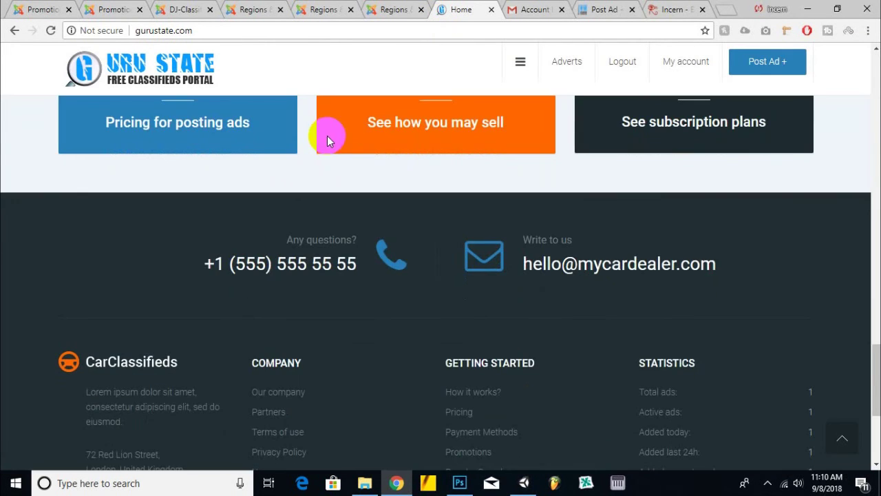
click(853, 421)
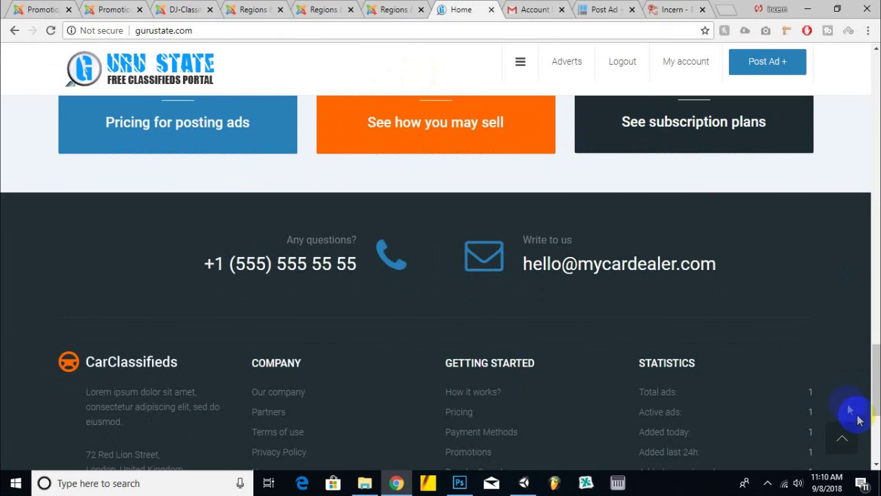
scroll(773, 369, down, 4)
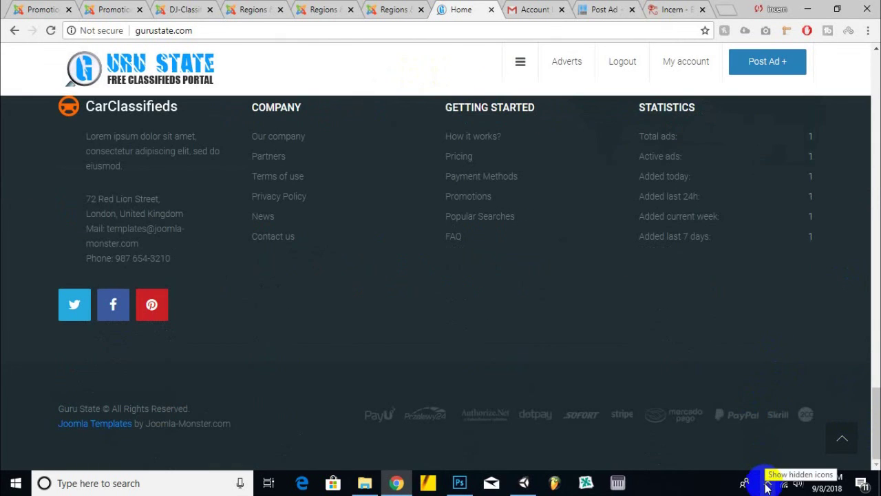